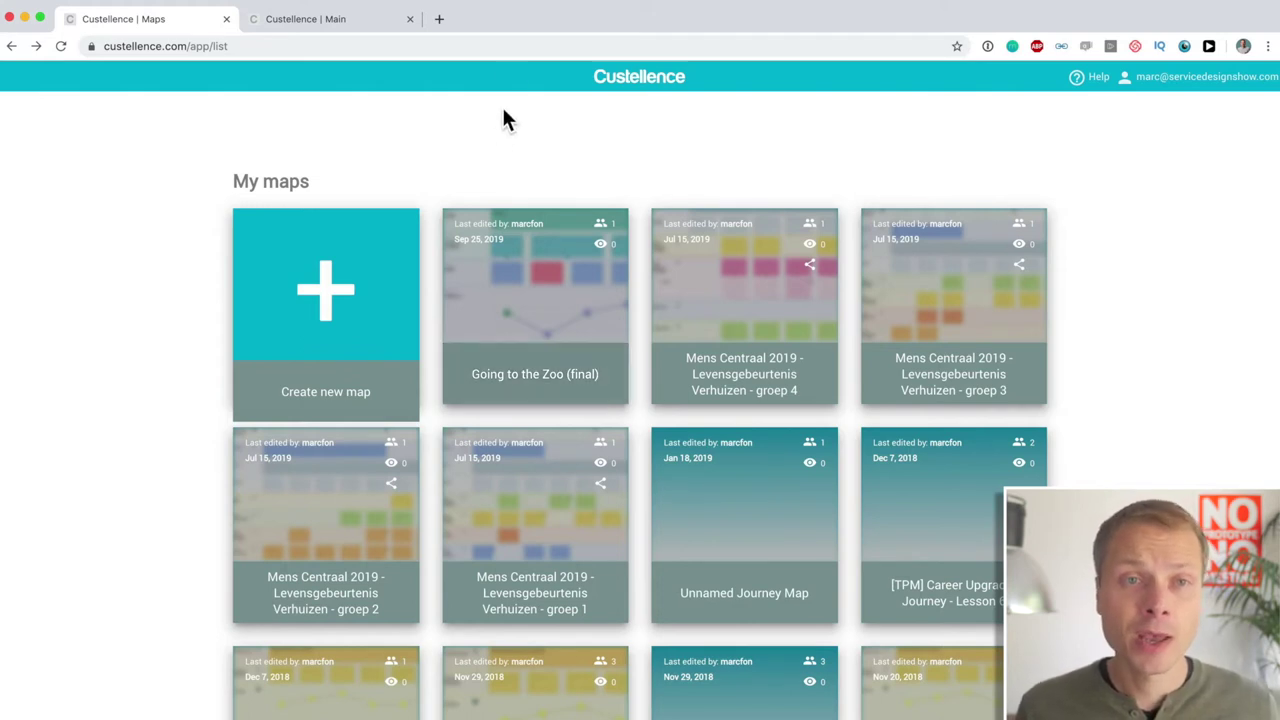
- Check the finished Going to the Zoo (final) map, then return to the map list and create a new map from the Blank Map template
click(378, 32)
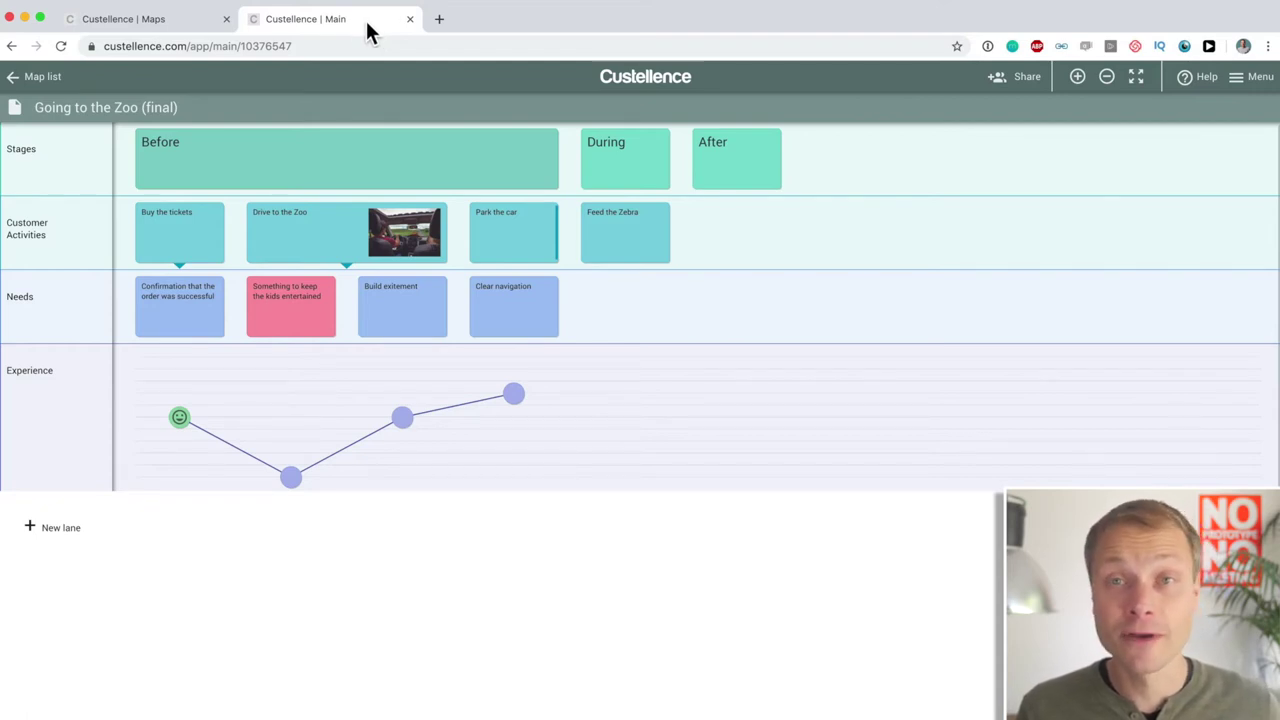
click(168, 18)
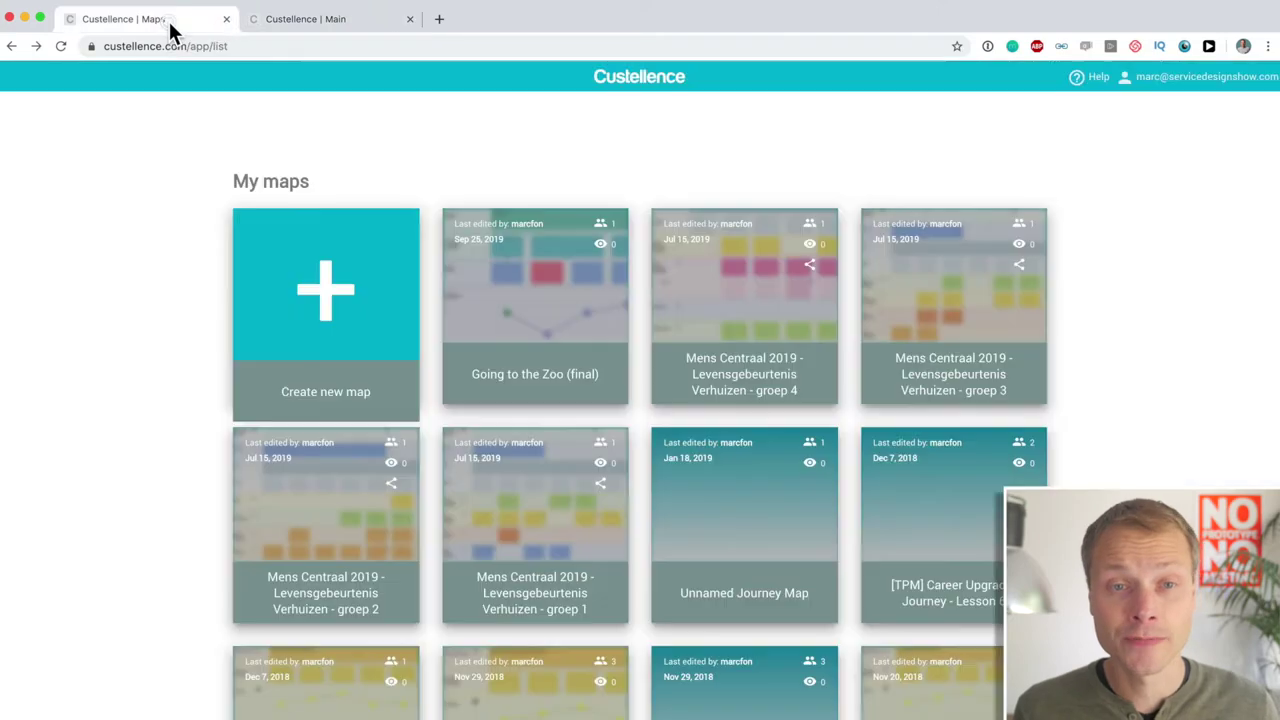
click(331, 310)
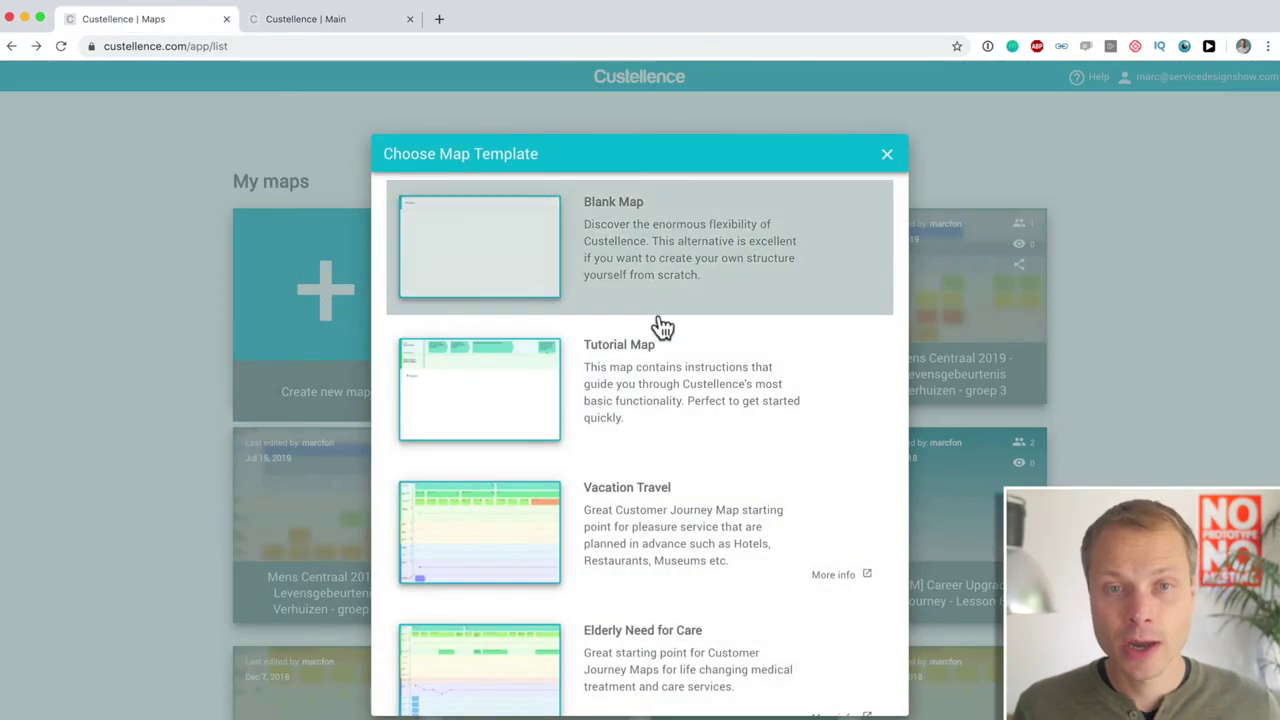
scroll(666, 338, down, 1)
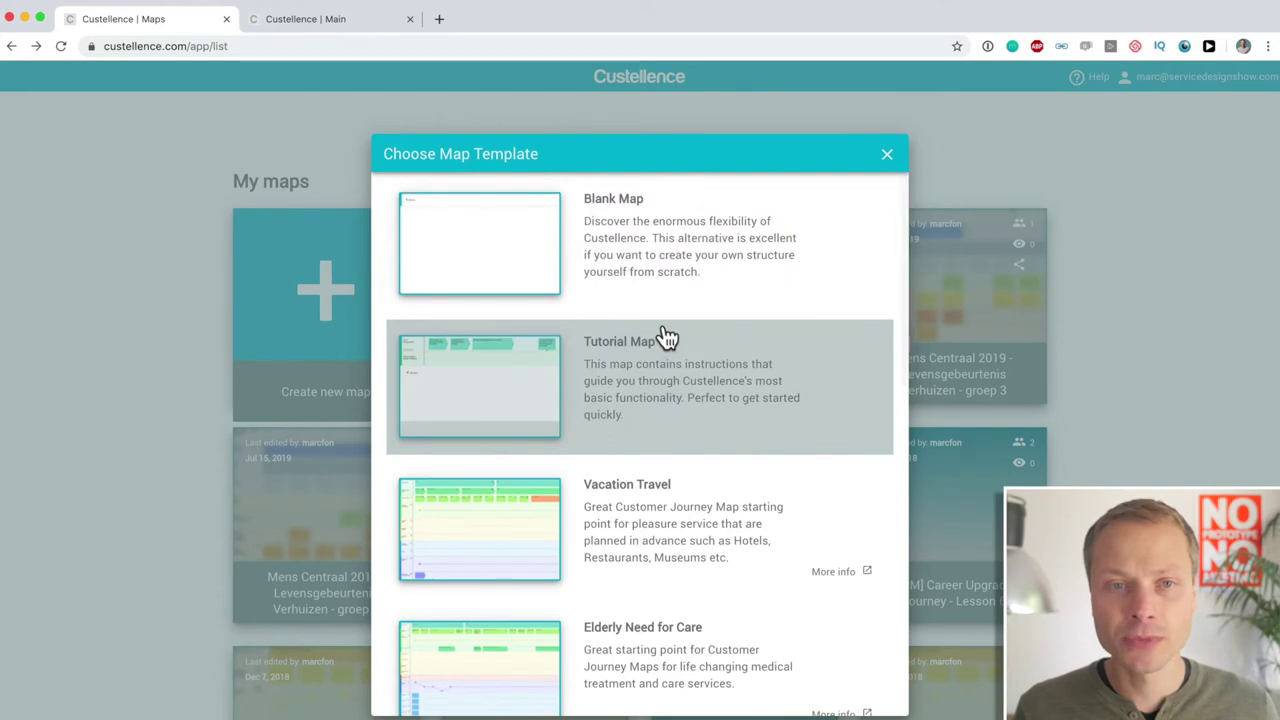
scroll(666, 338, down, 3)
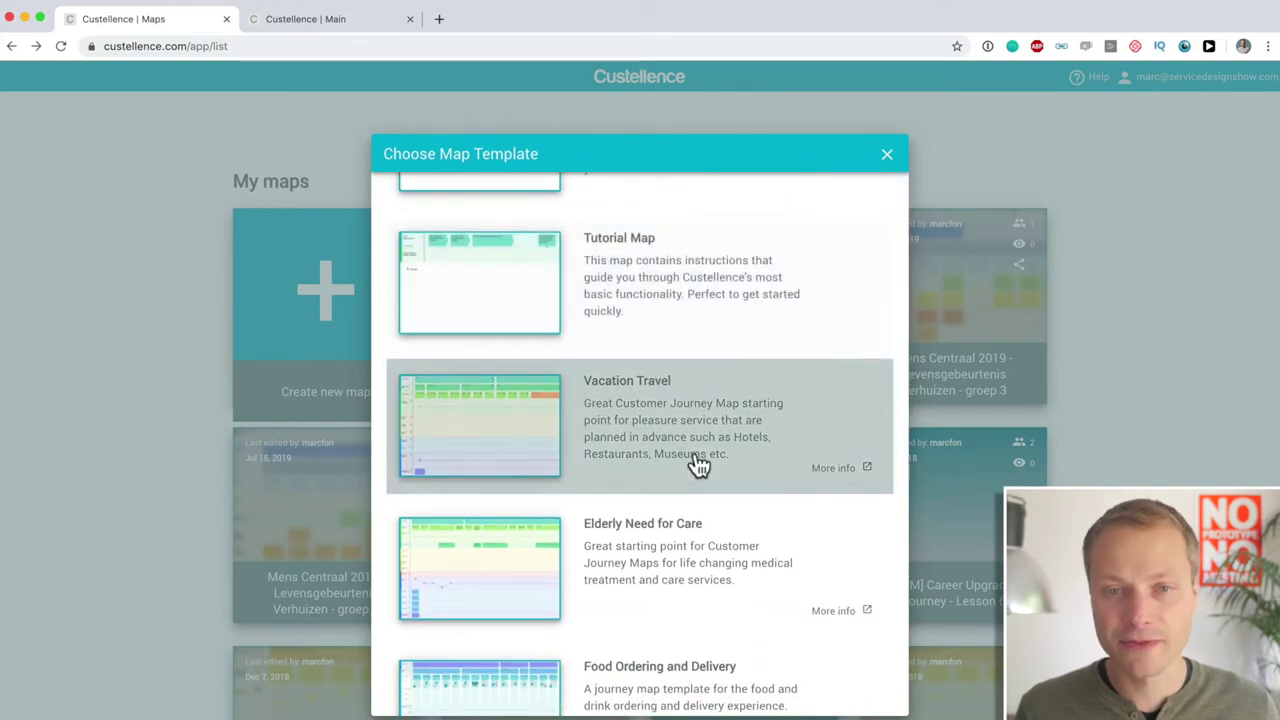
scroll(734, 494, down, 10)
scroll(737, 495, up, 15)
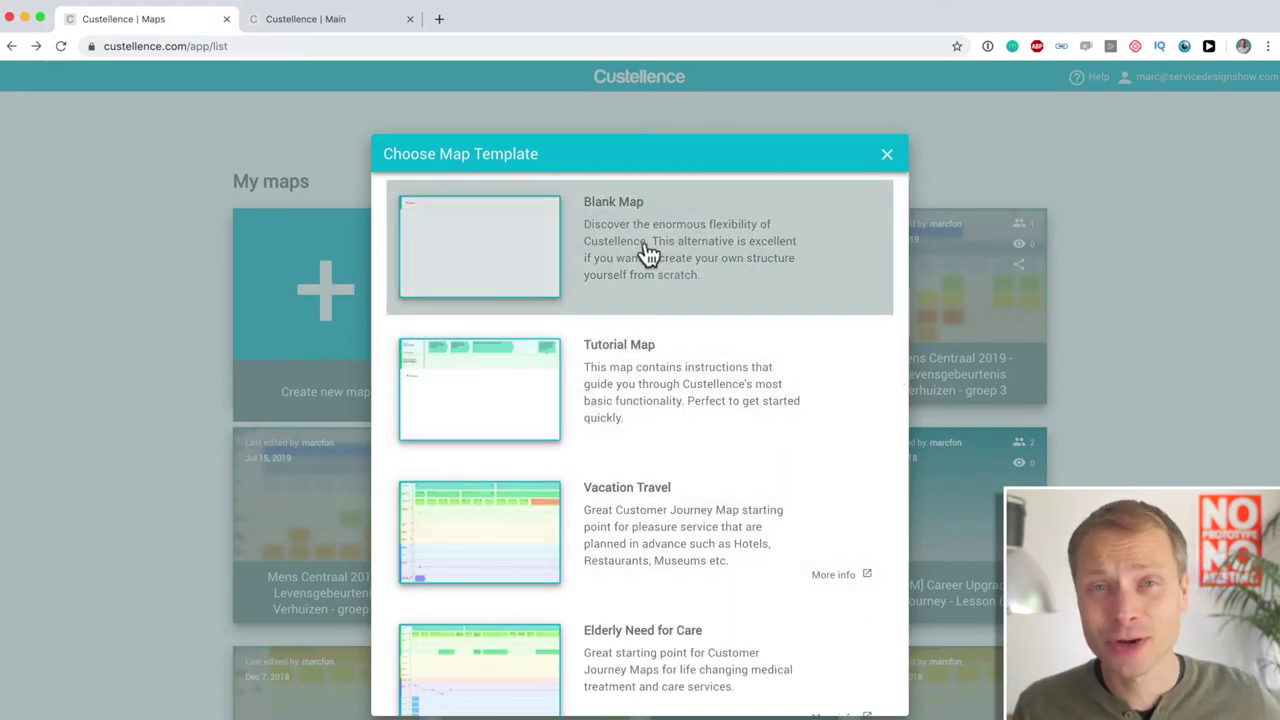
click(491, 248)
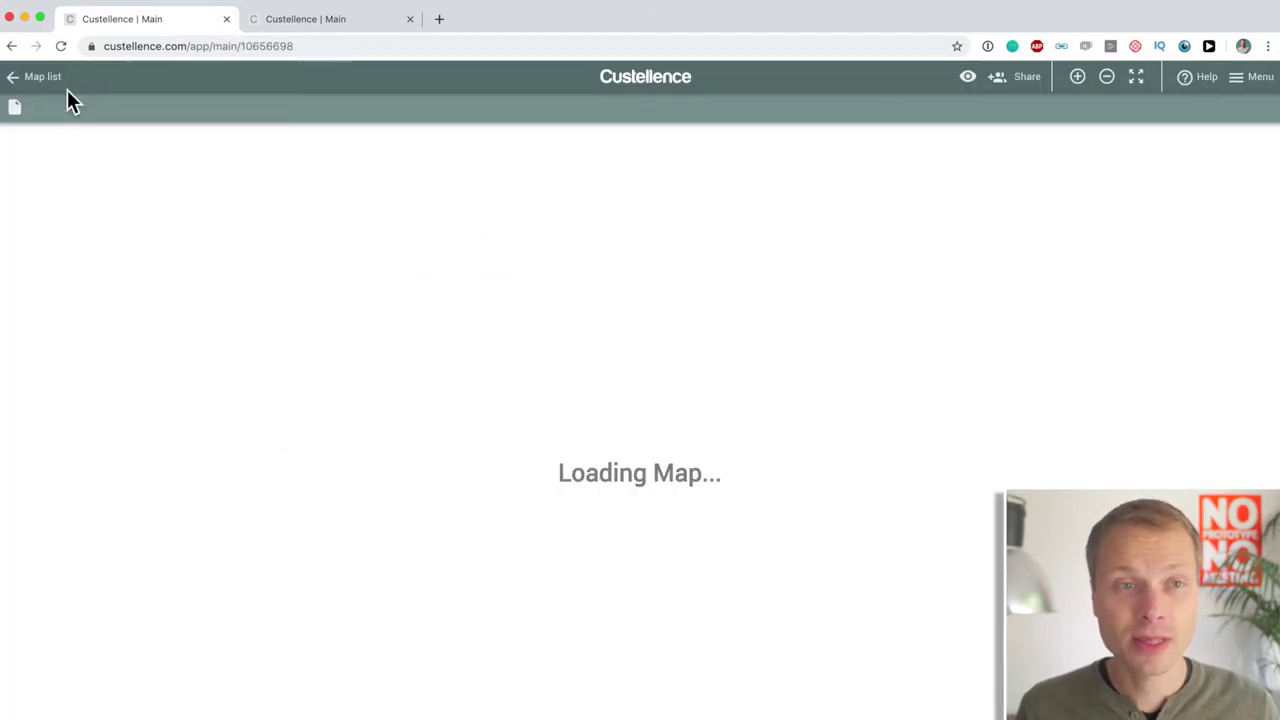
- Rename the new journey map as "Going to the Zoo"
click(16, 108)
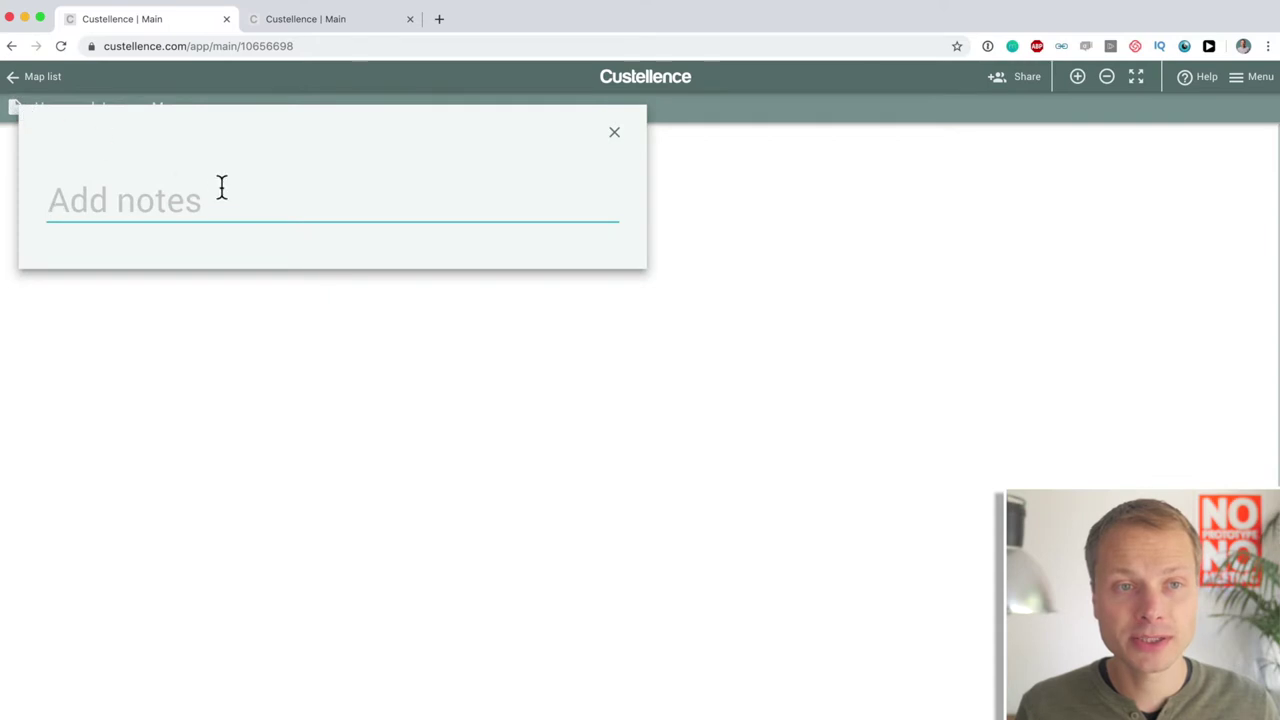
click(211, 320)
click(148, 108)
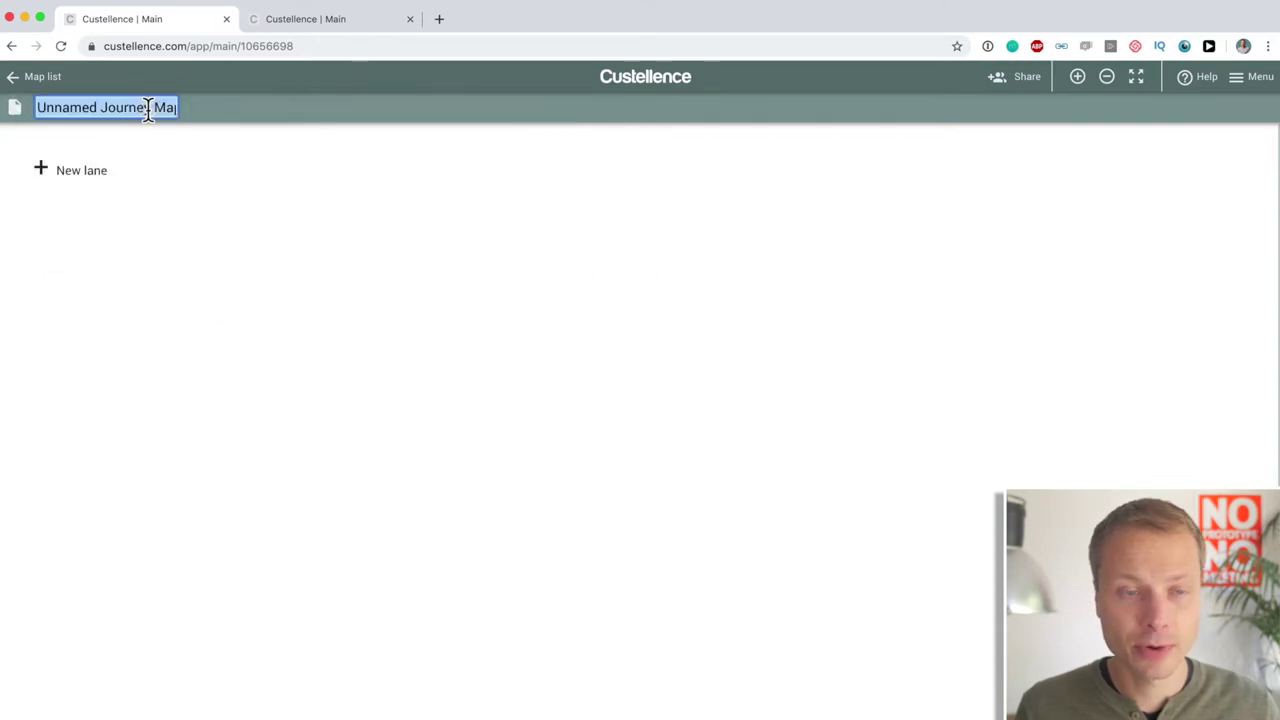
text(Going )
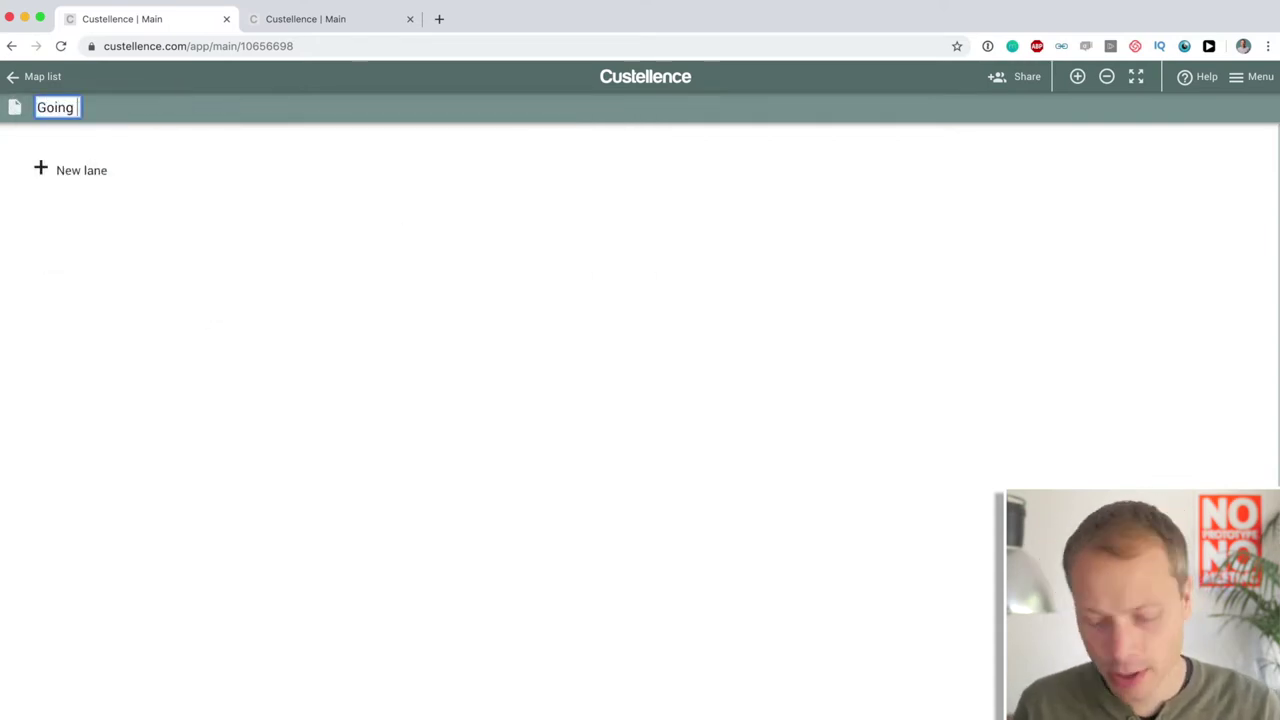
text(to the Zoo)
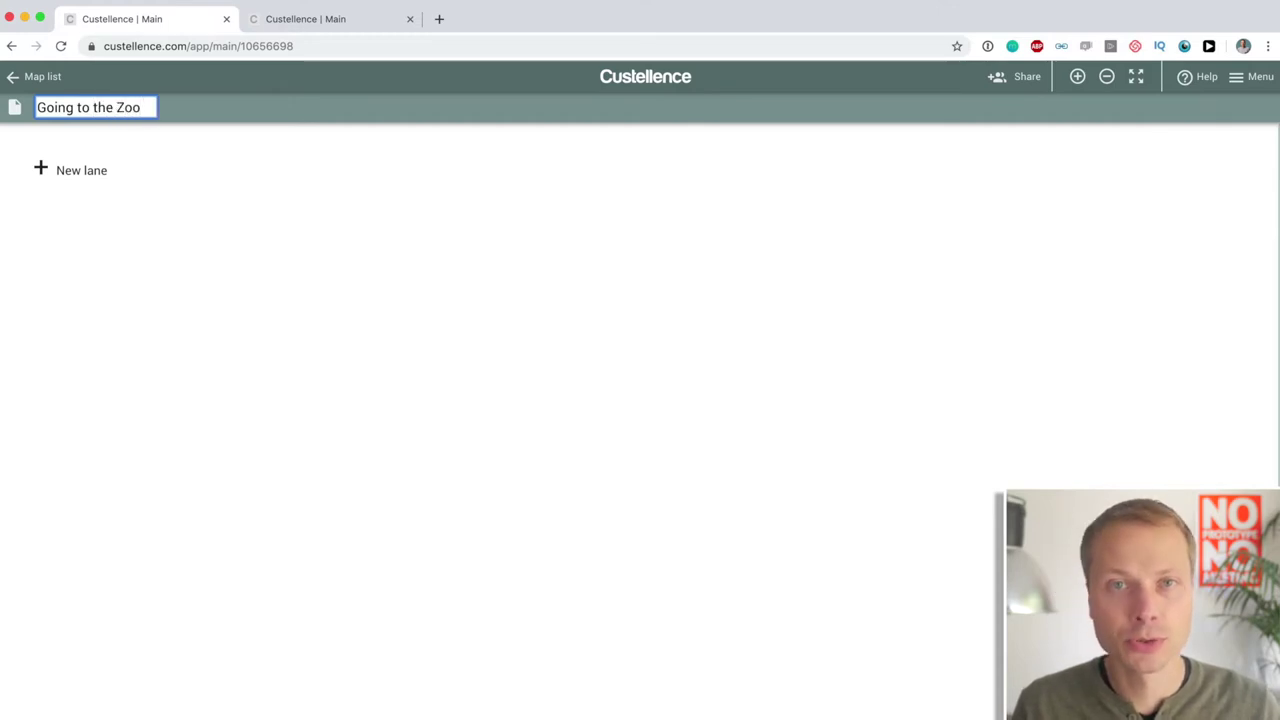
key(Return)
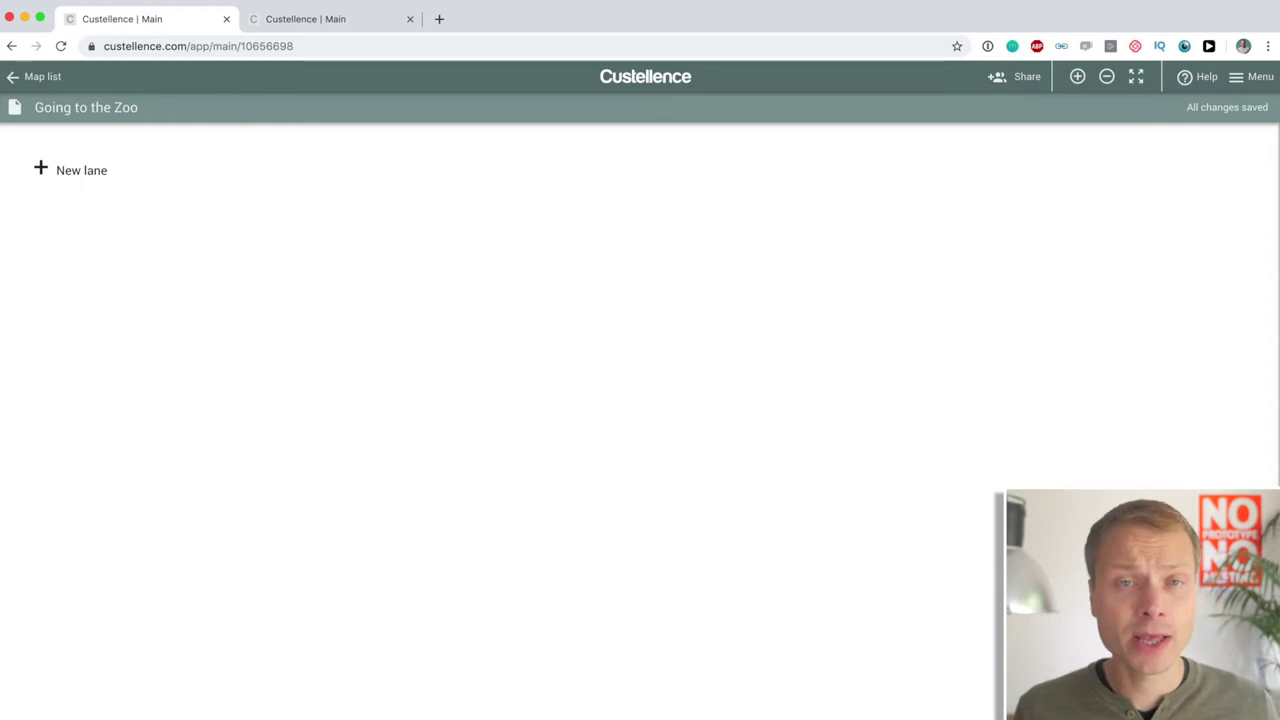
- Add a card lane named "Phases" to the empty map
click(72, 188)
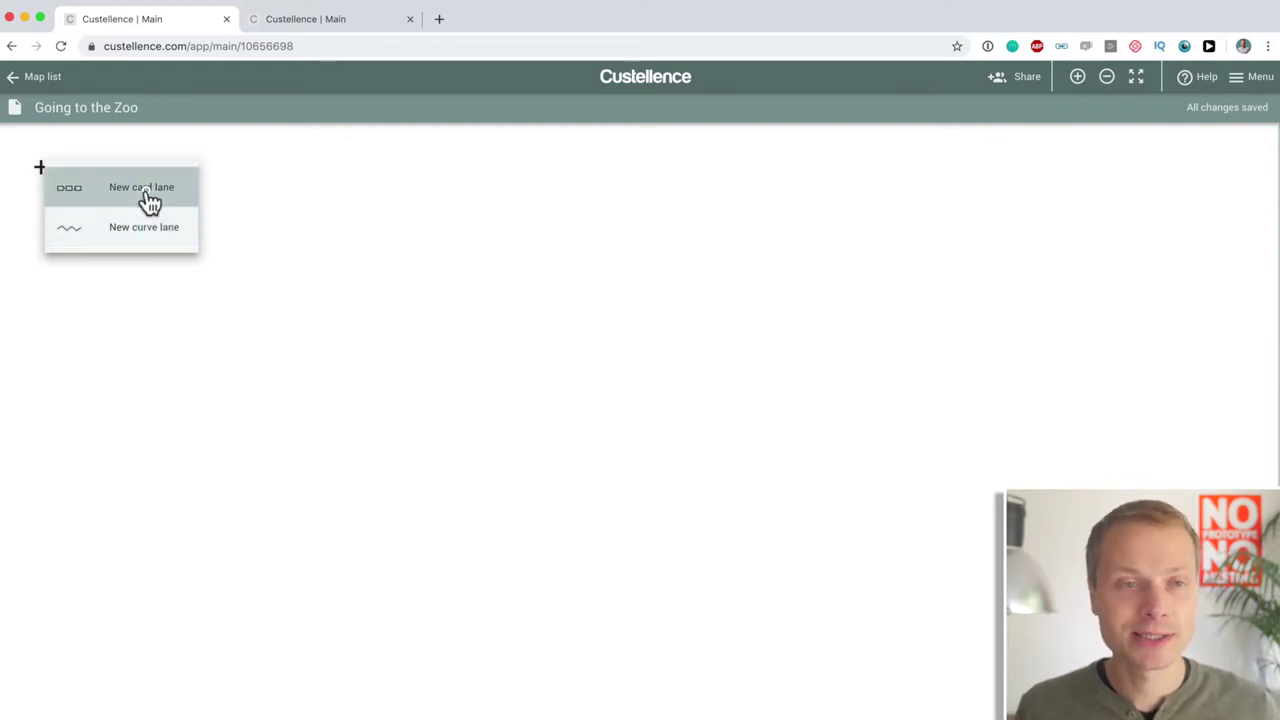
click(148, 201)
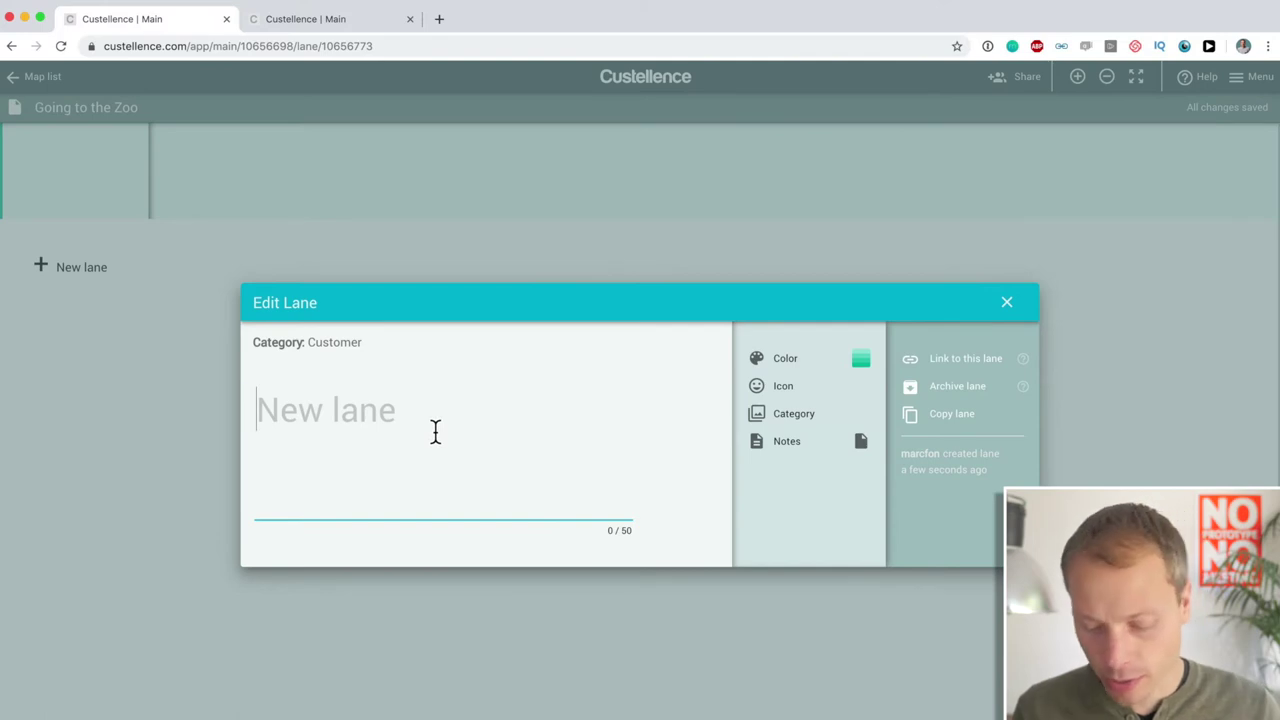
text(PhAWA)
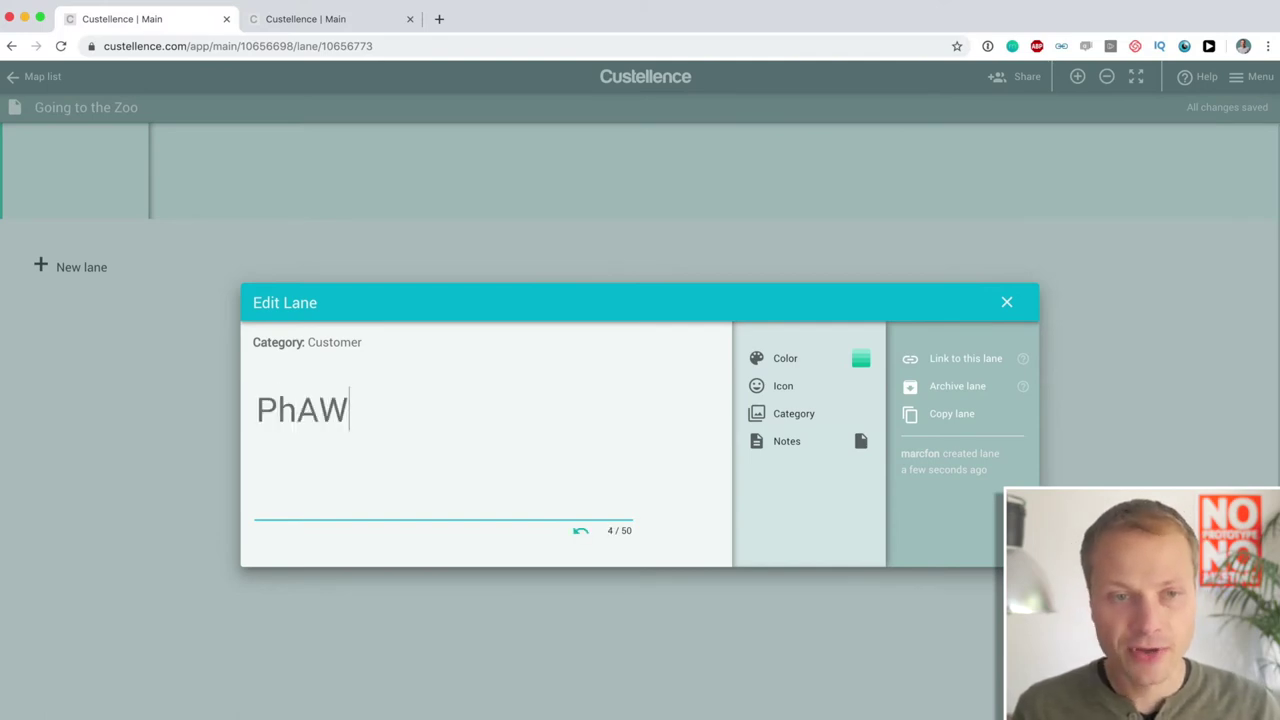
key(BackSpace)
key(BackSpace)
key(BackSpace)
text(ases)
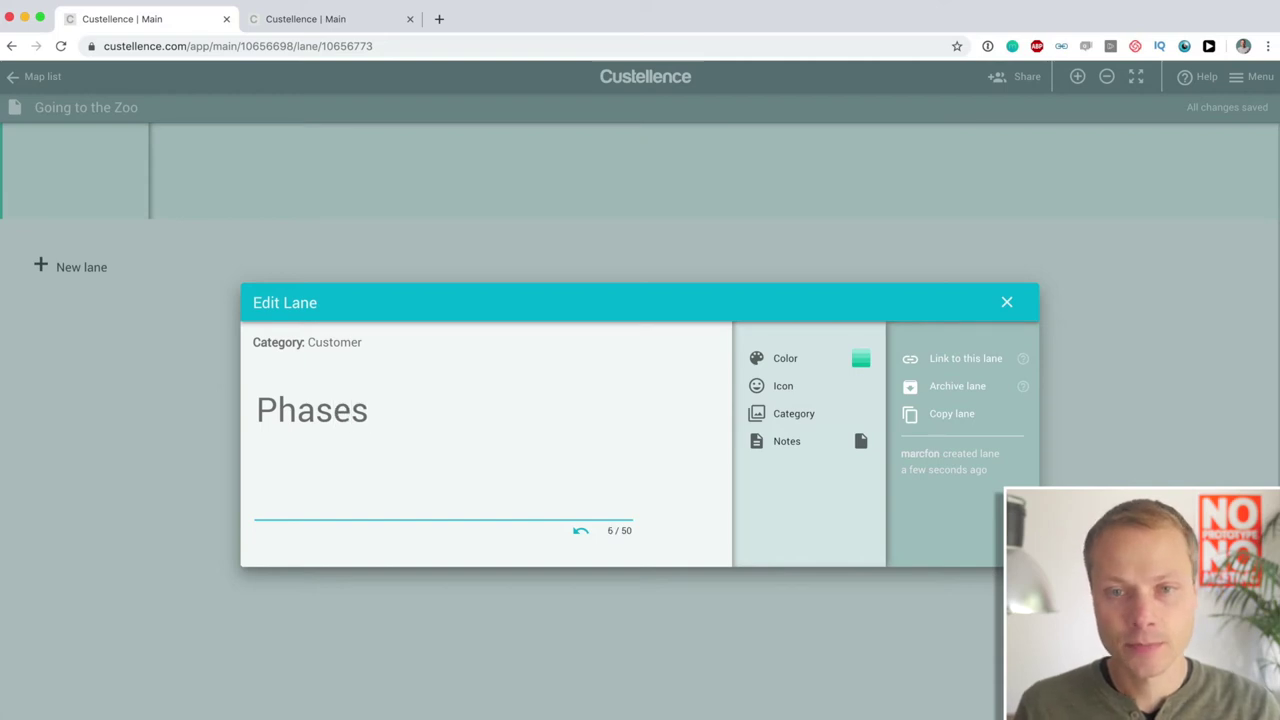
key(BackSpace)
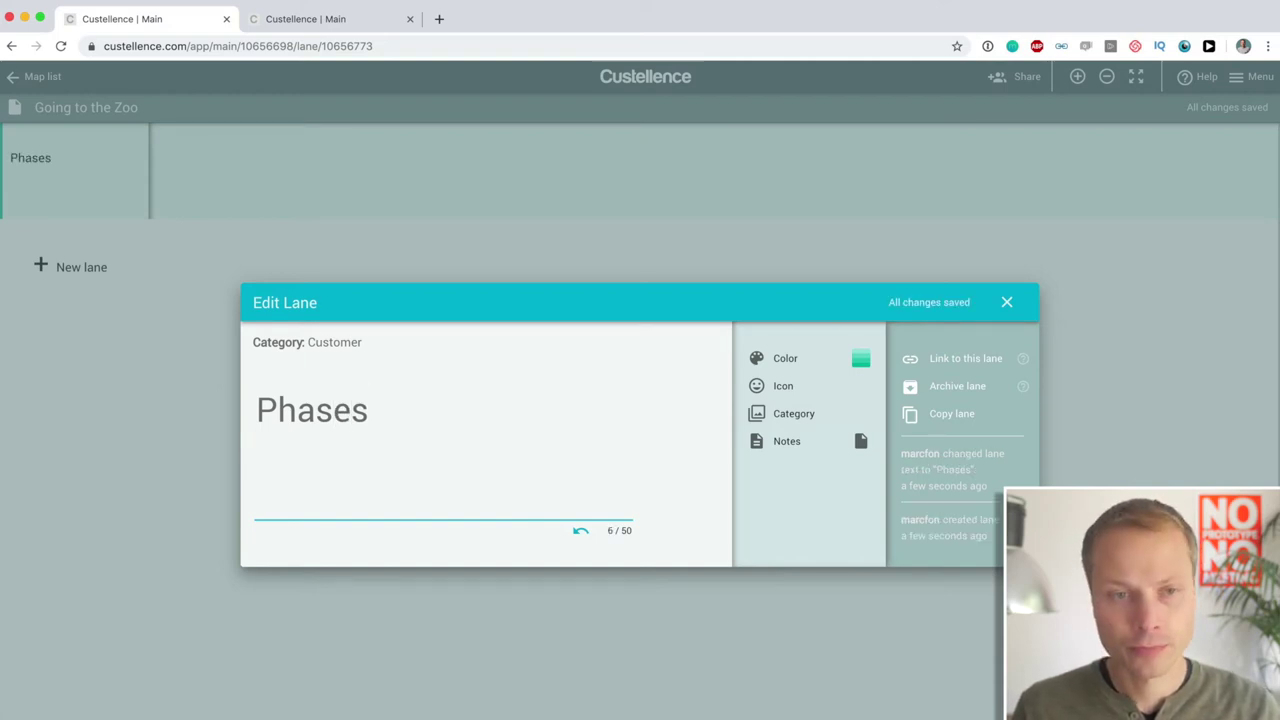
click(100, 592)
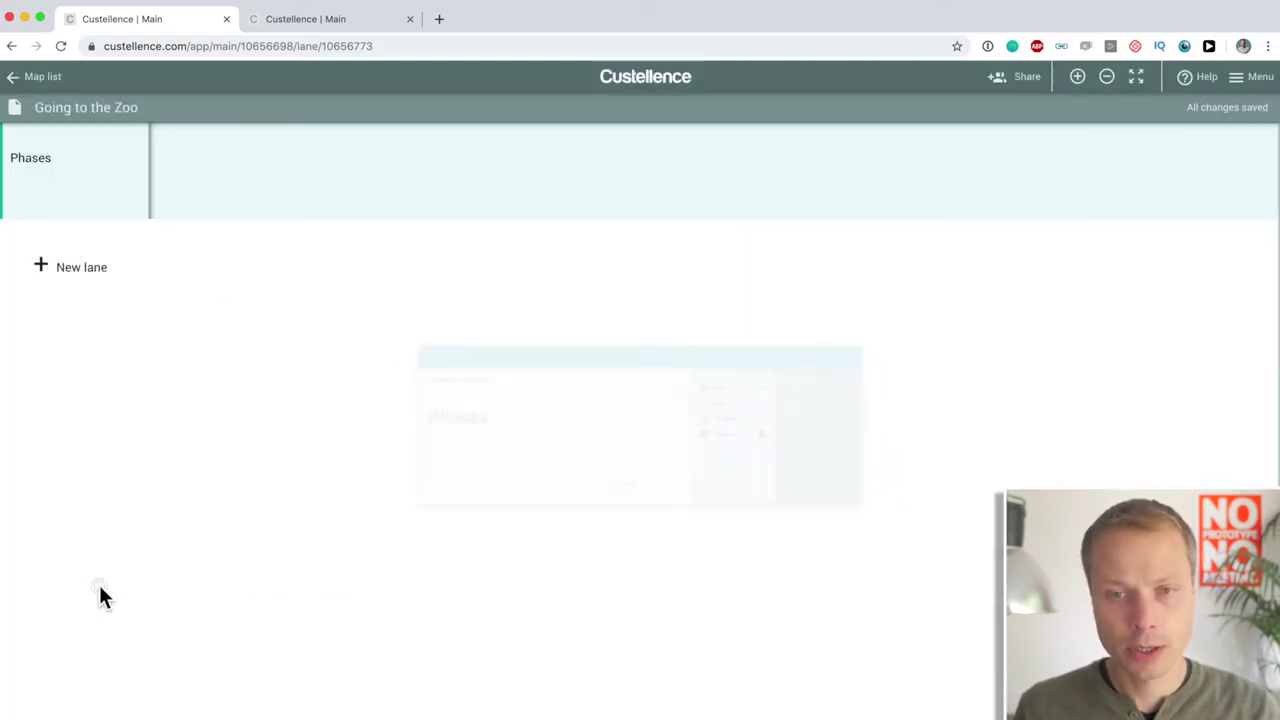
- Add a second card lane named "Customer Activities" below the Phases lane
click(85, 270)
click(118, 282)
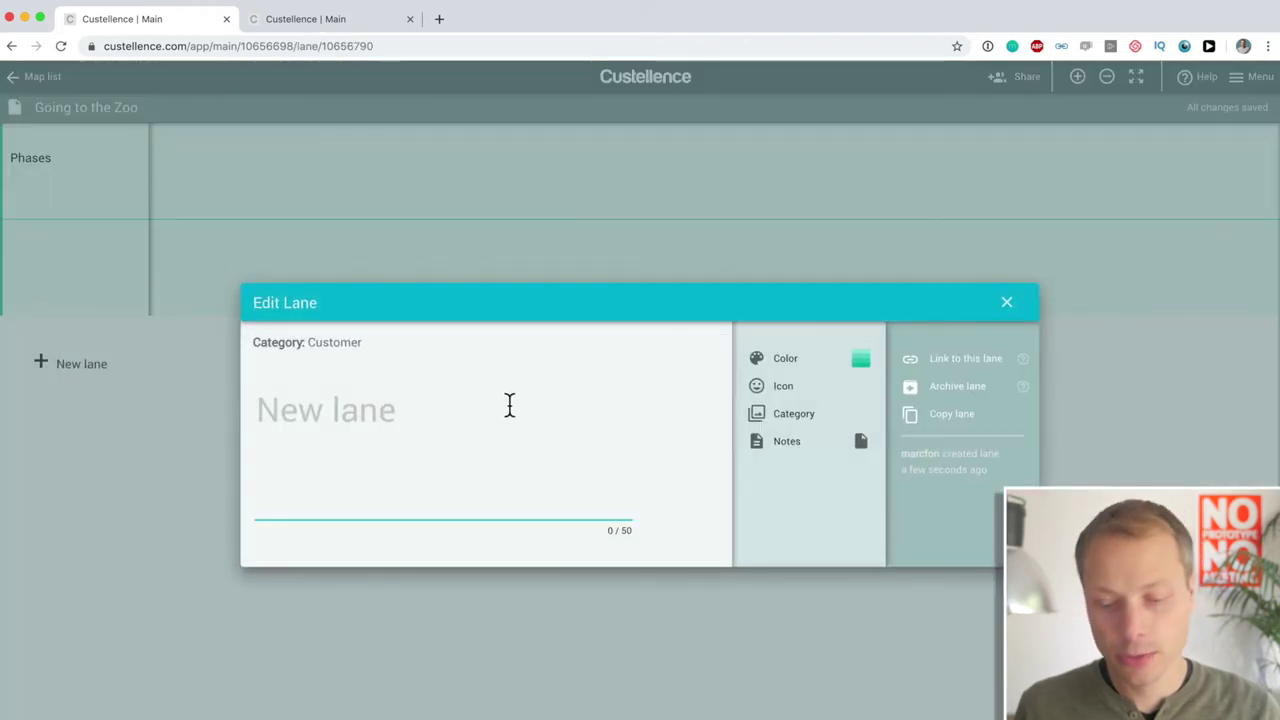
text(Customer A)
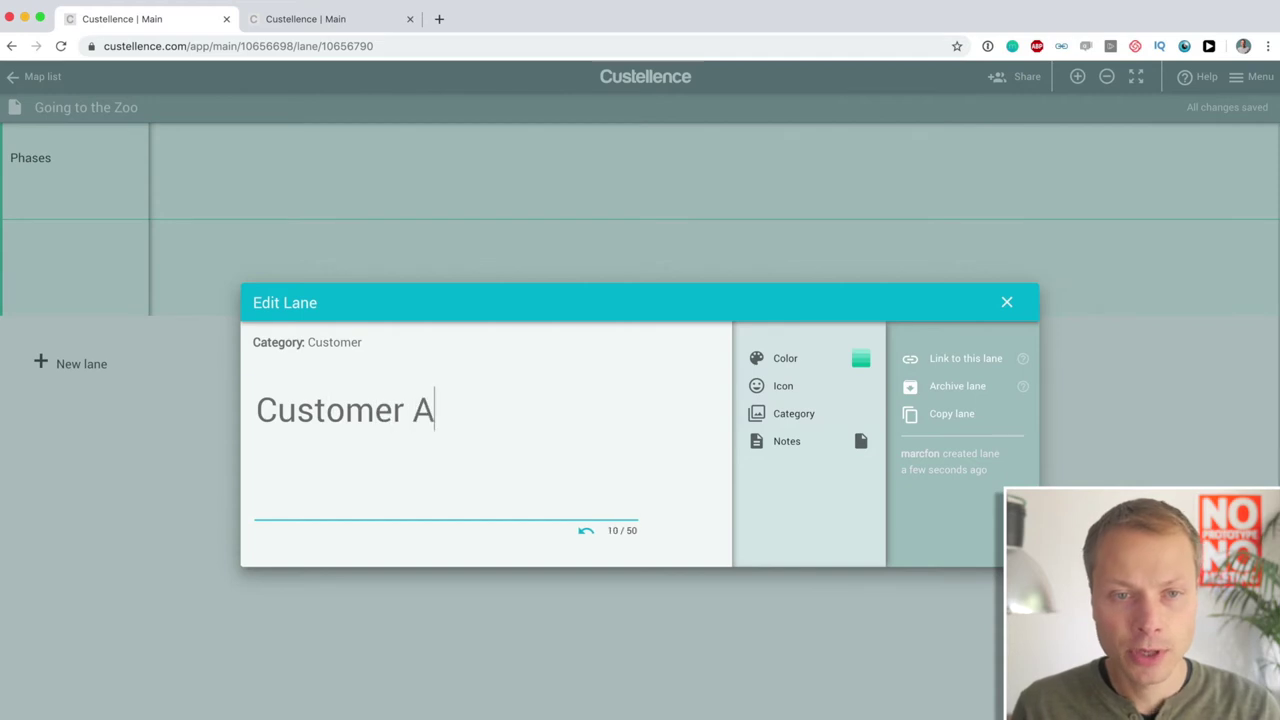
text(ctities)
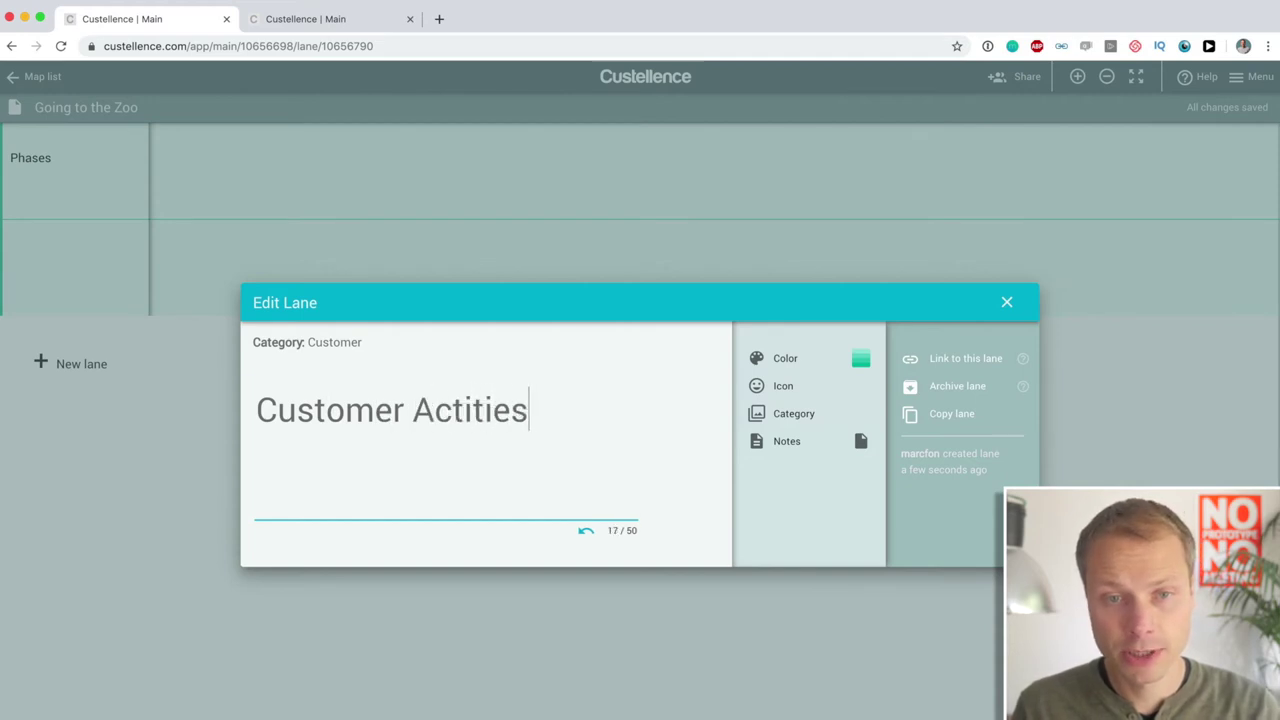
key(alt+shift+Left)
text(Activiti)
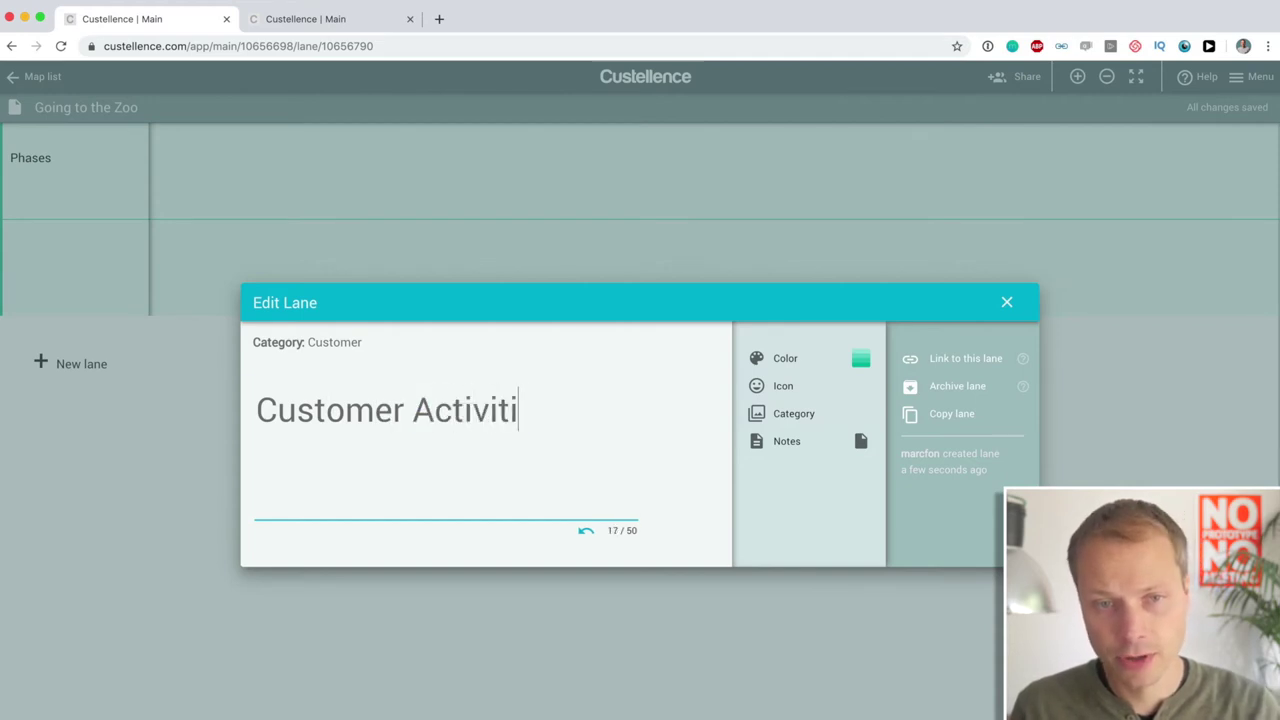
text(es)
click(457, 686)
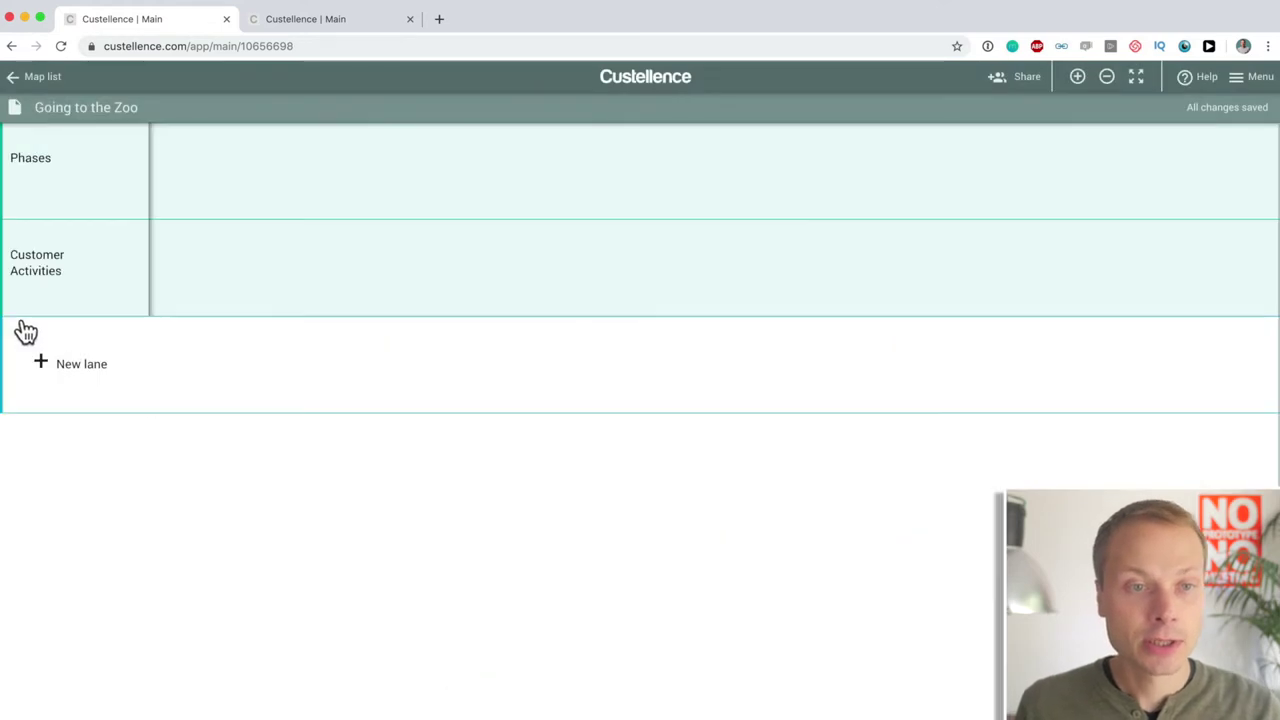
- Add a card lane named "Customer Needs" below the Customer Activities lane
click(80, 363)
click(177, 377)
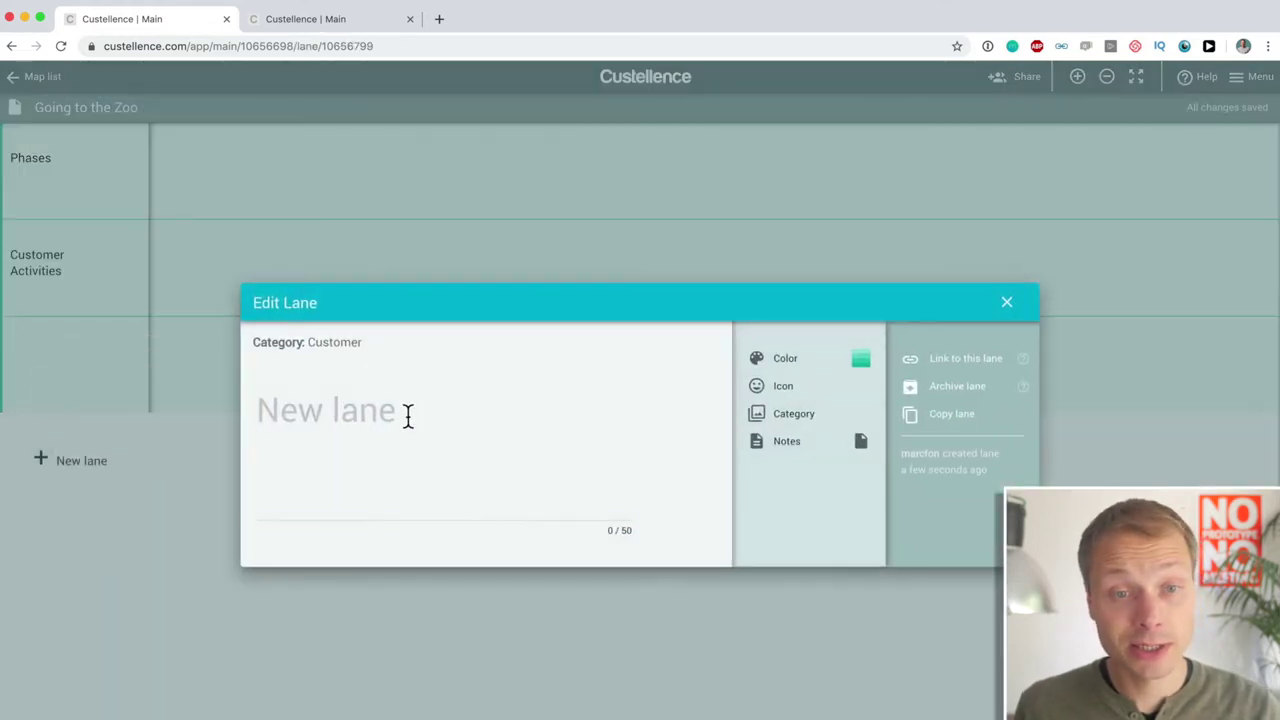
text(Customer )
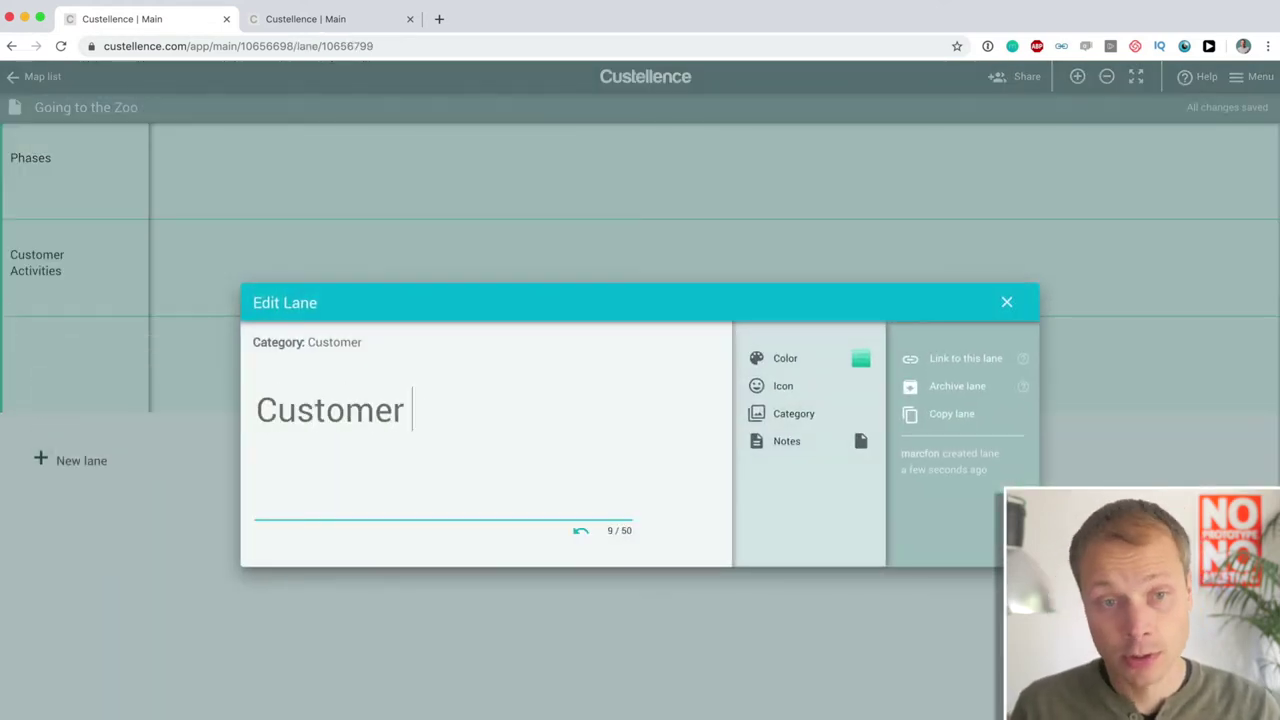
text(Needs)
click(368, 716)
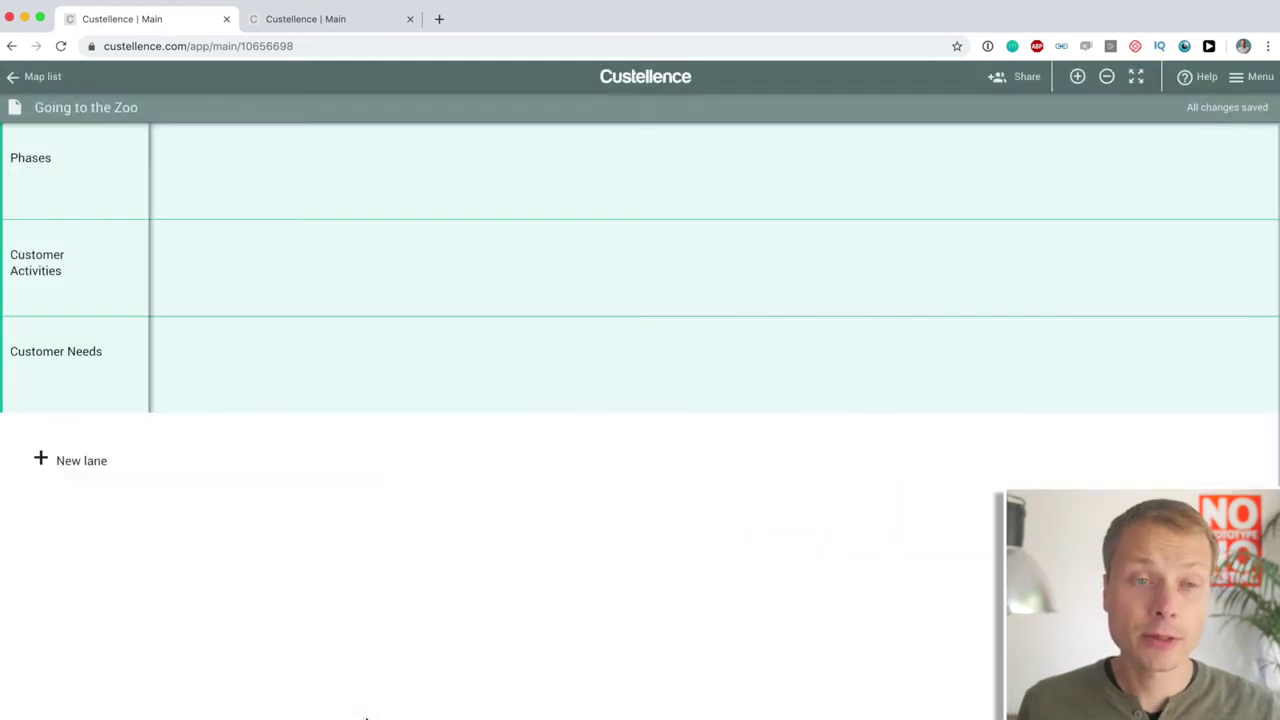
- Add a curve lane named "Customer Emotion" below the Customer Needs lane
click(95, 461)
click(148, 500)
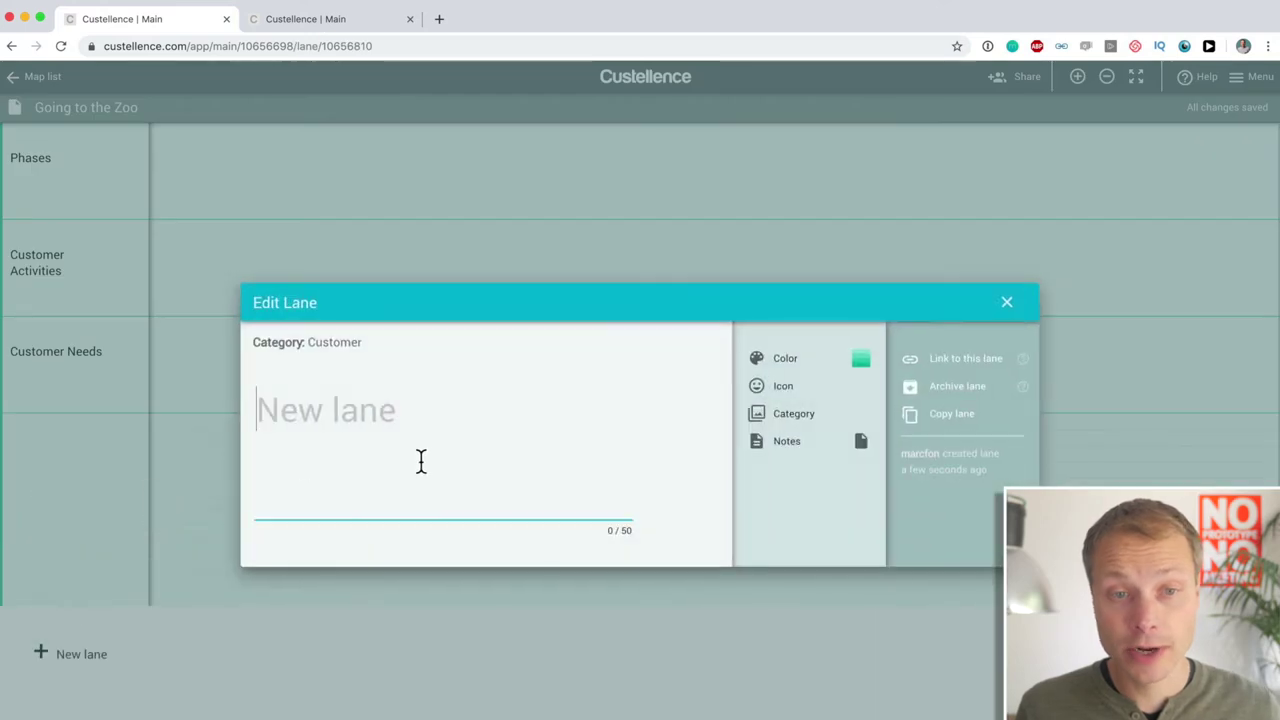
text(C)
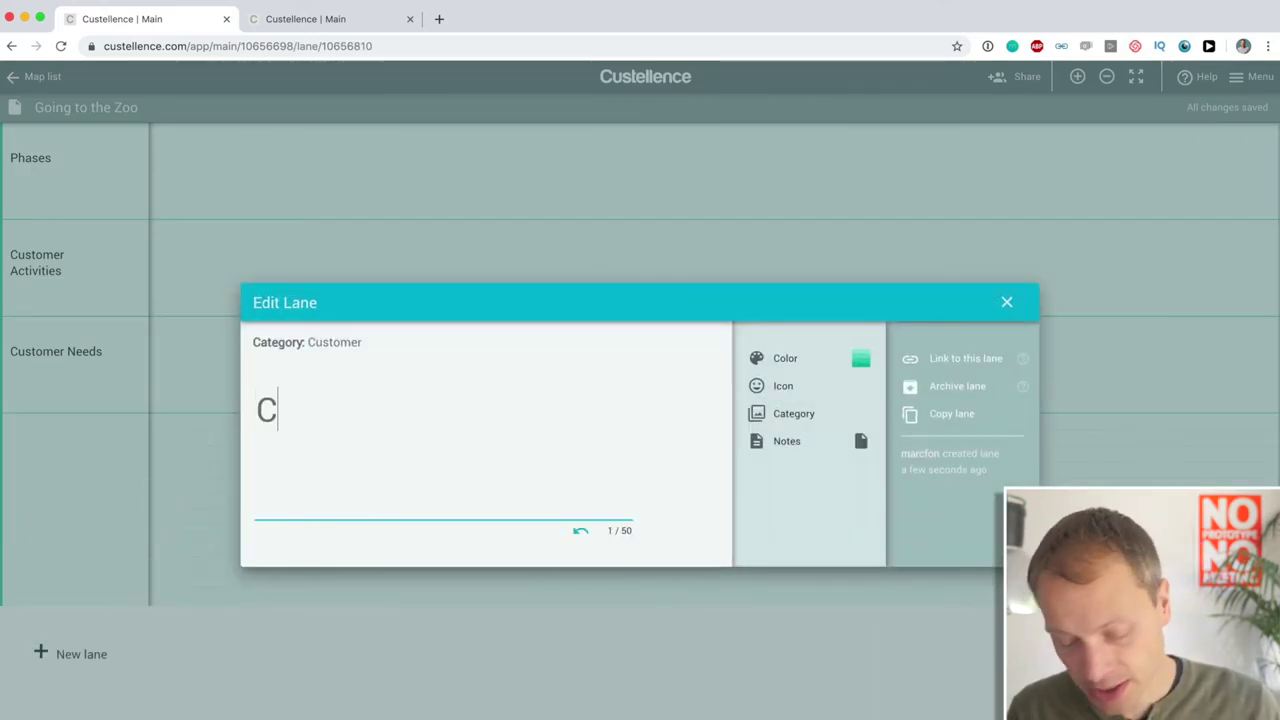
text(ustomer Emotion)
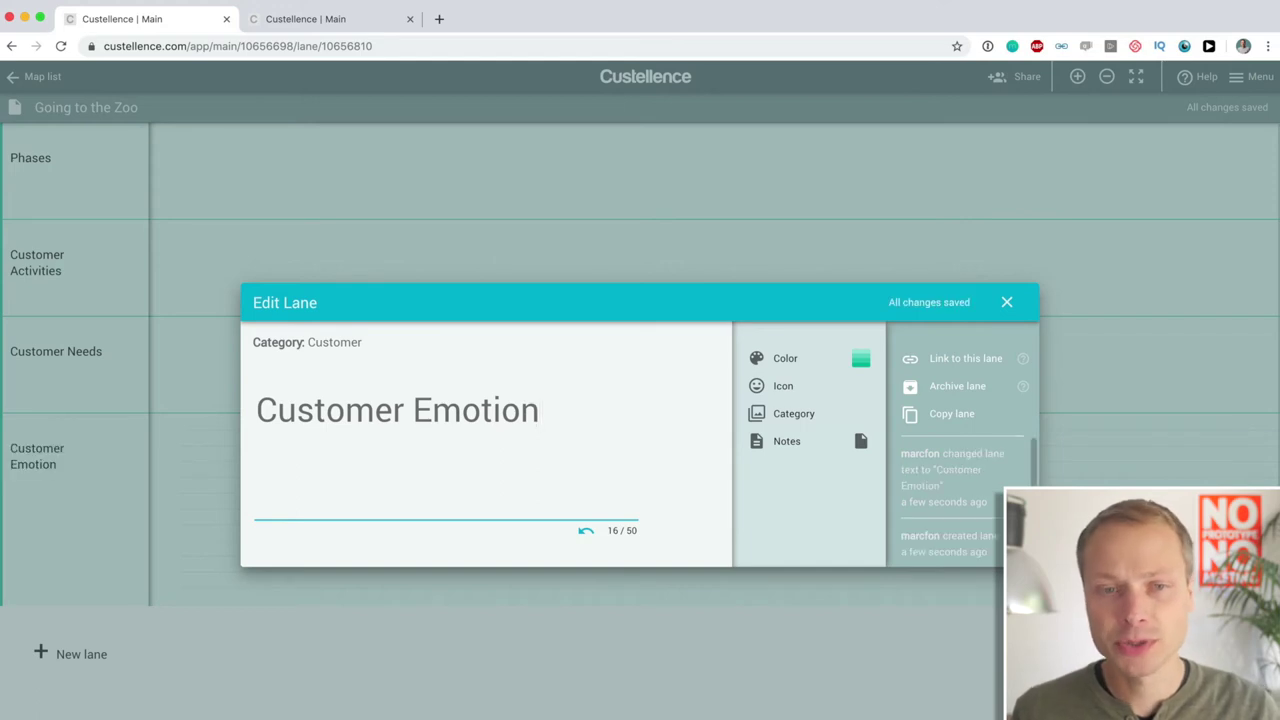
key(Escape)
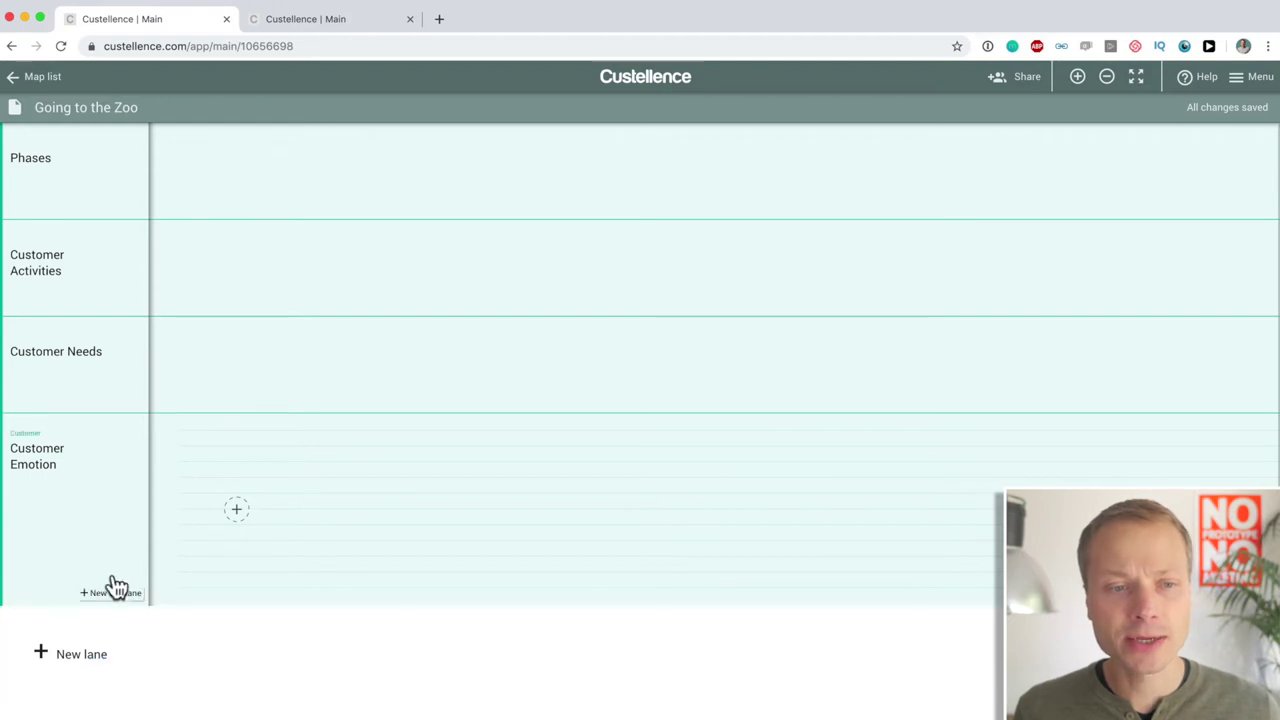
- Pick a new color from the palette for the Customer Activities lane
click(130, 243)
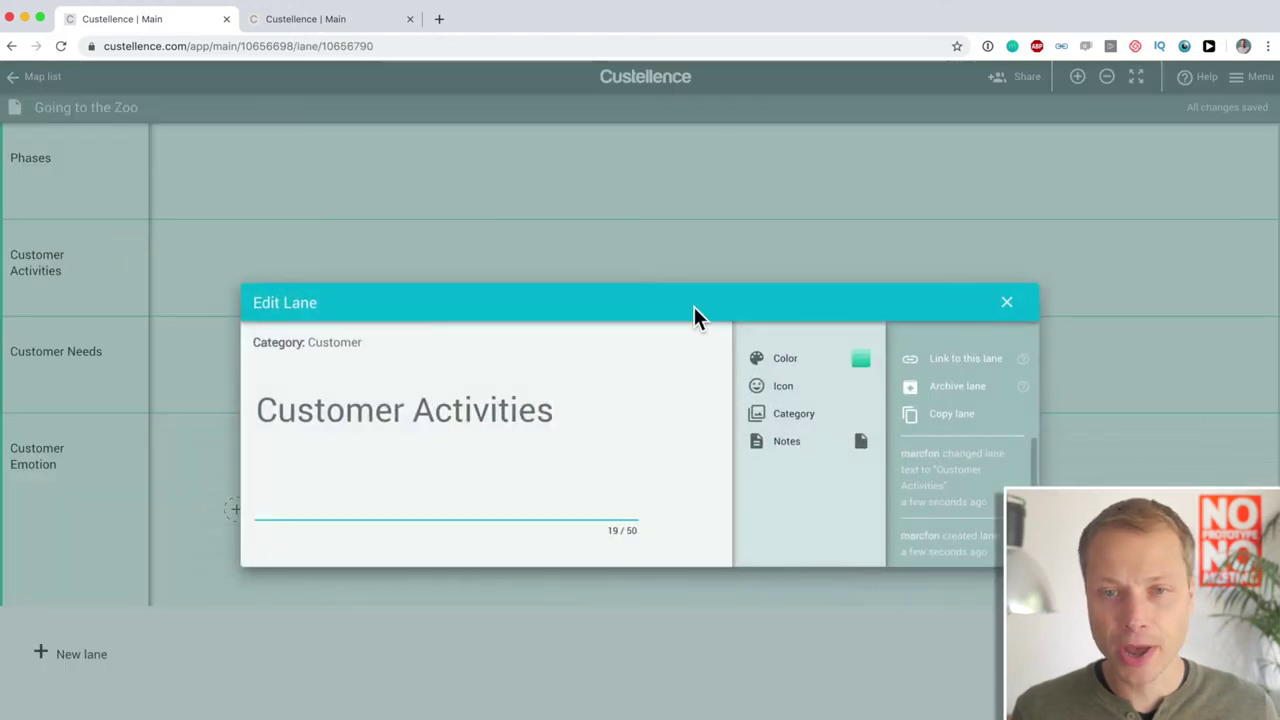
click(815, 362)
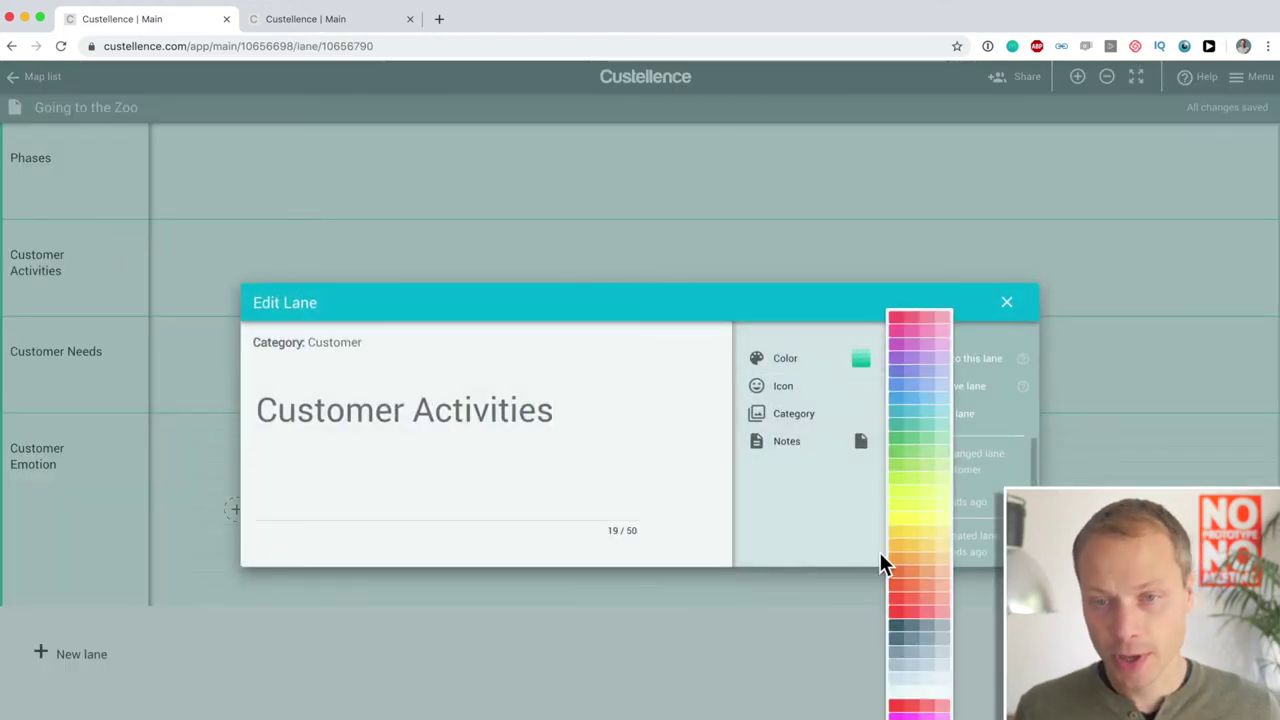
click(905, 435)
click(1006, 302)
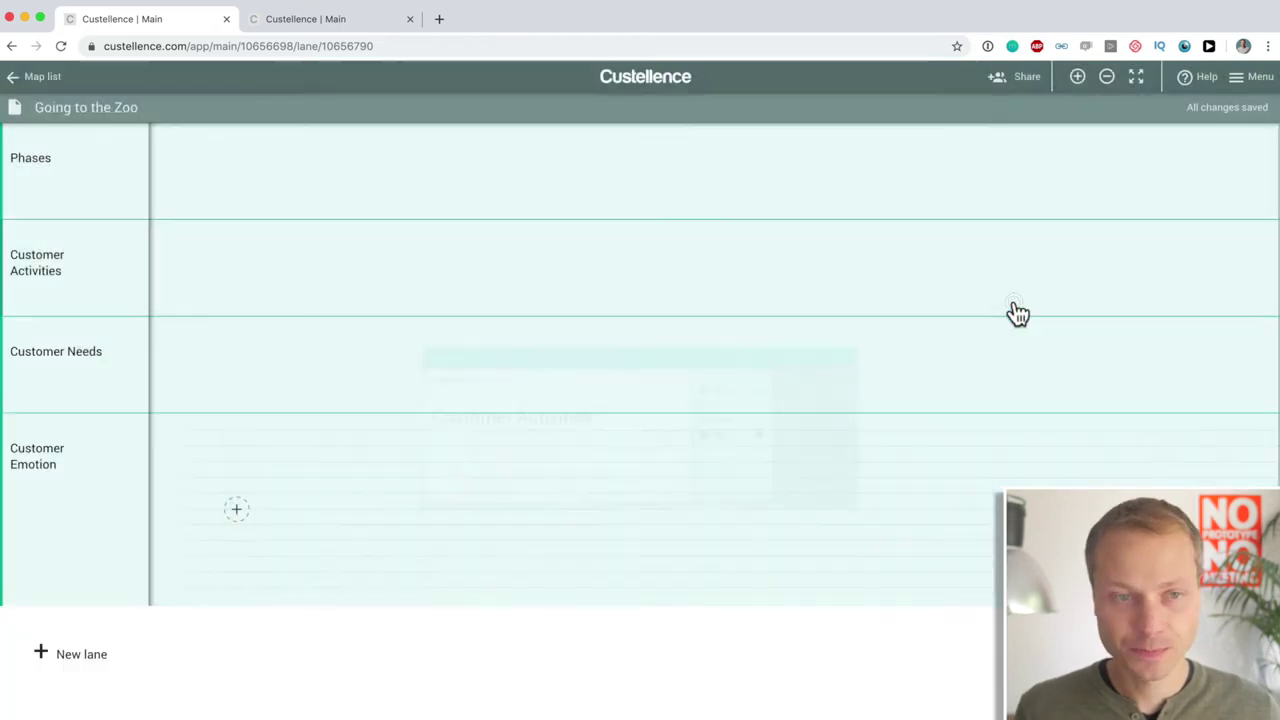
- Change the Customer Needs lane's color to a teal-blue shade from the palette
click(118, 386)
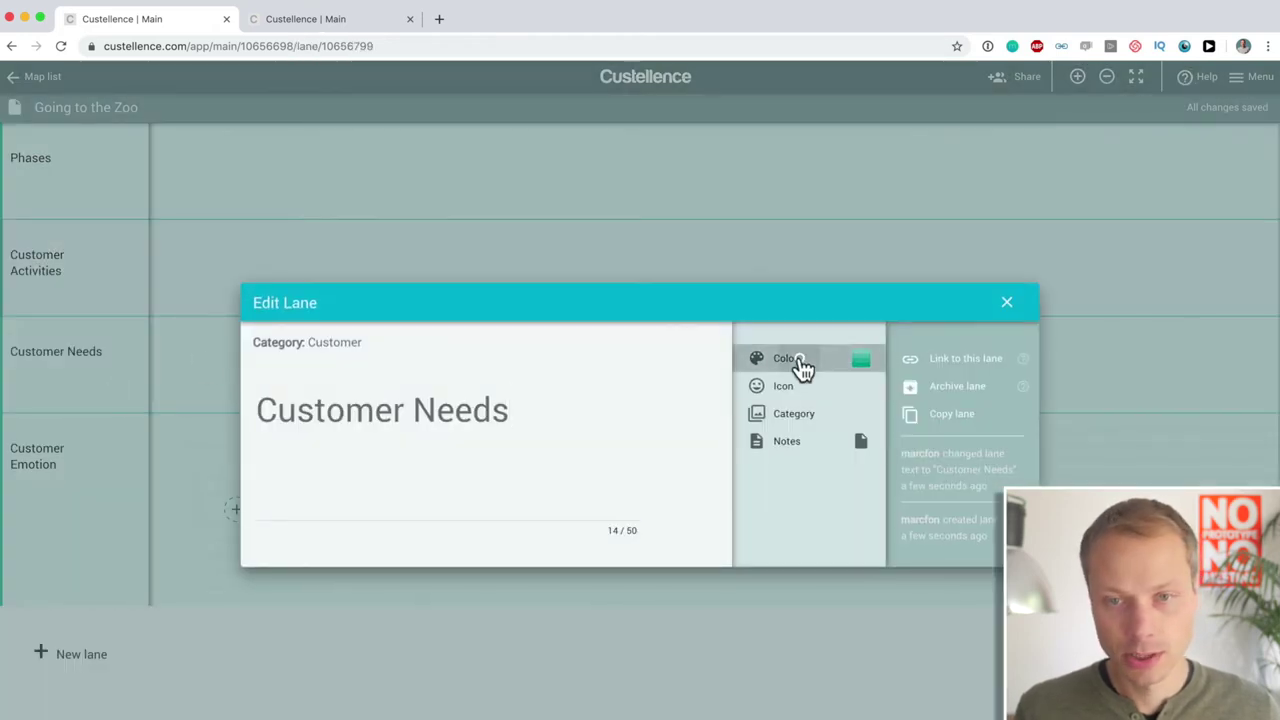
click(801, 362)
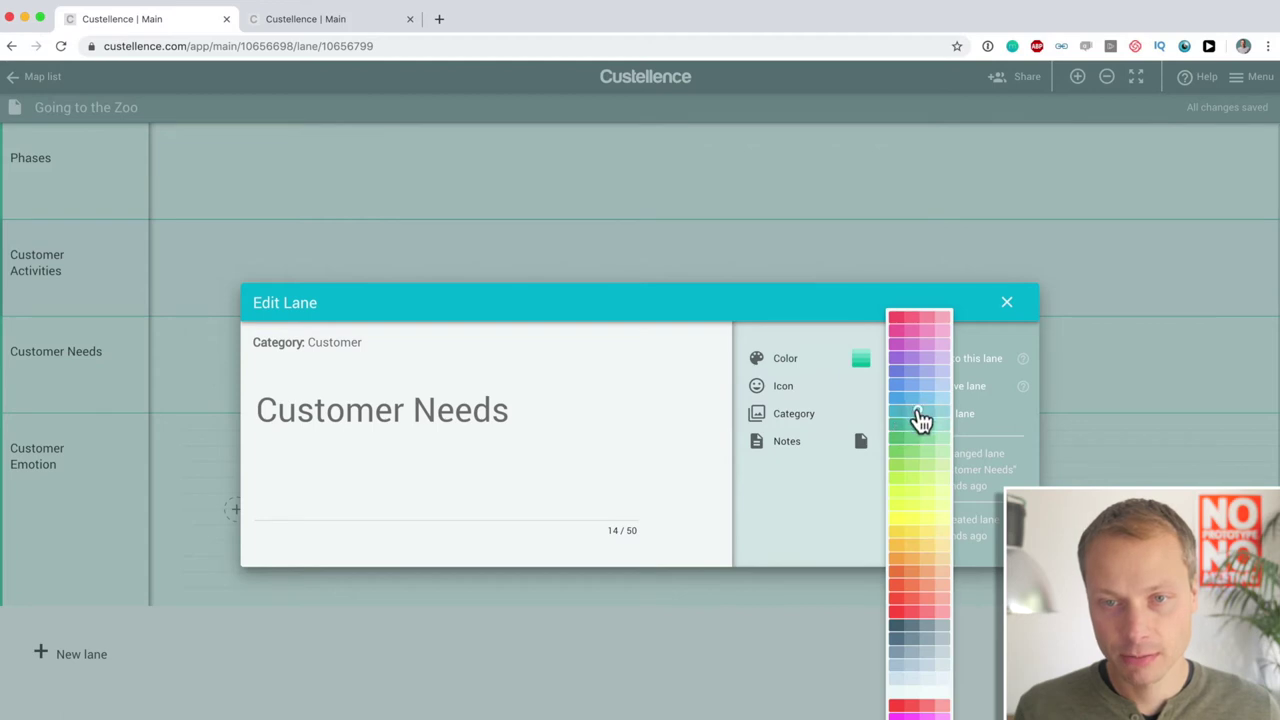
click(920, 418)
click(1006, 302)
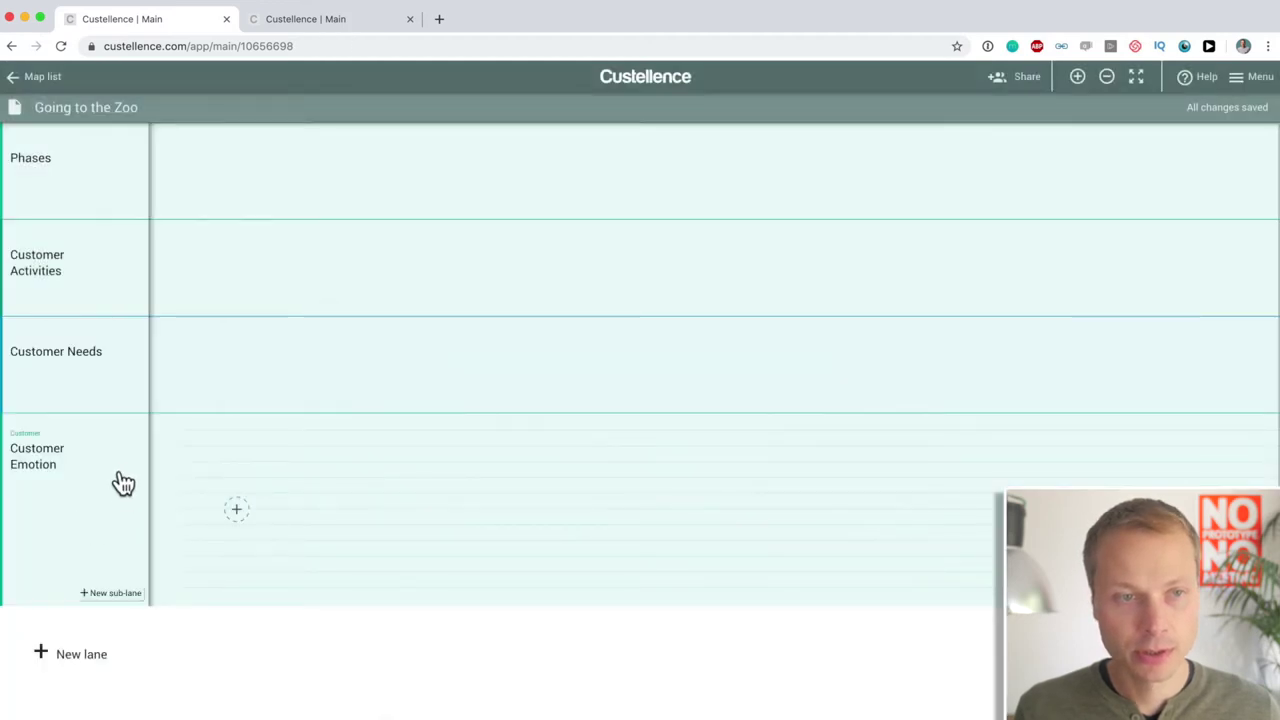
- Change the Customer Emotion lane's color to a blue shade from the palette
click(123, 483)
click(815, 362)
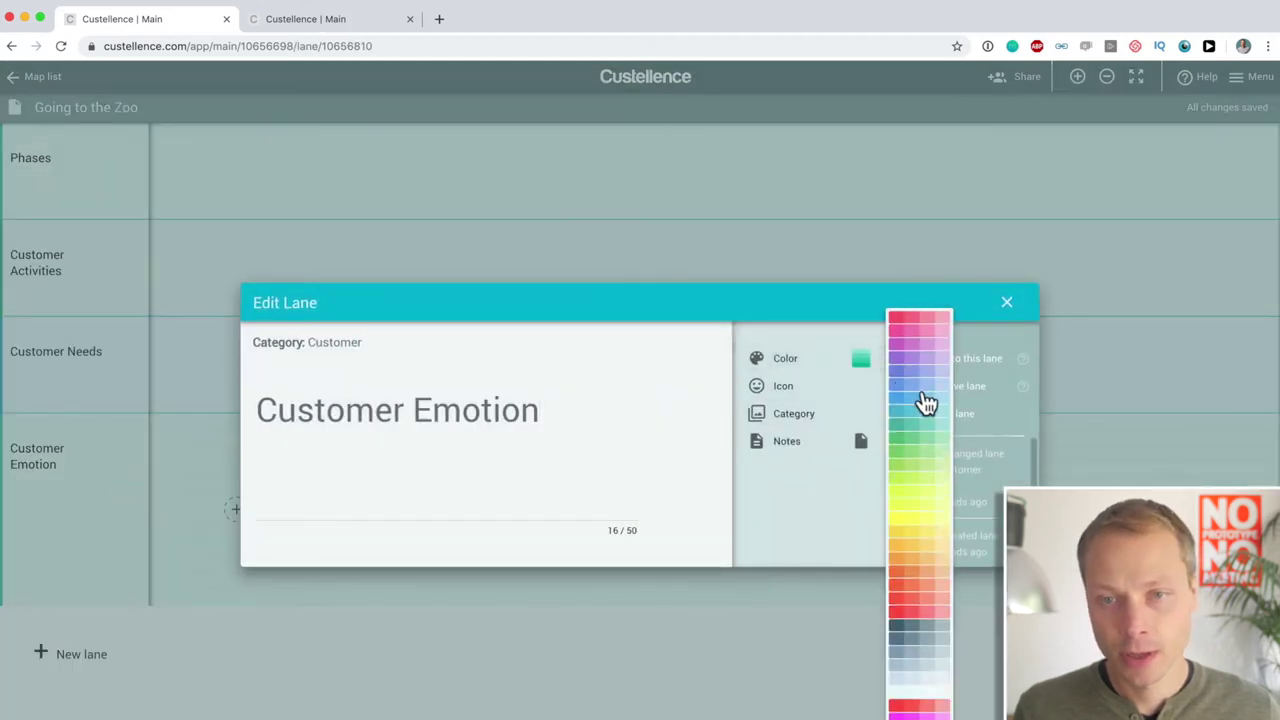
click(926, 396)
click(1006, 302)
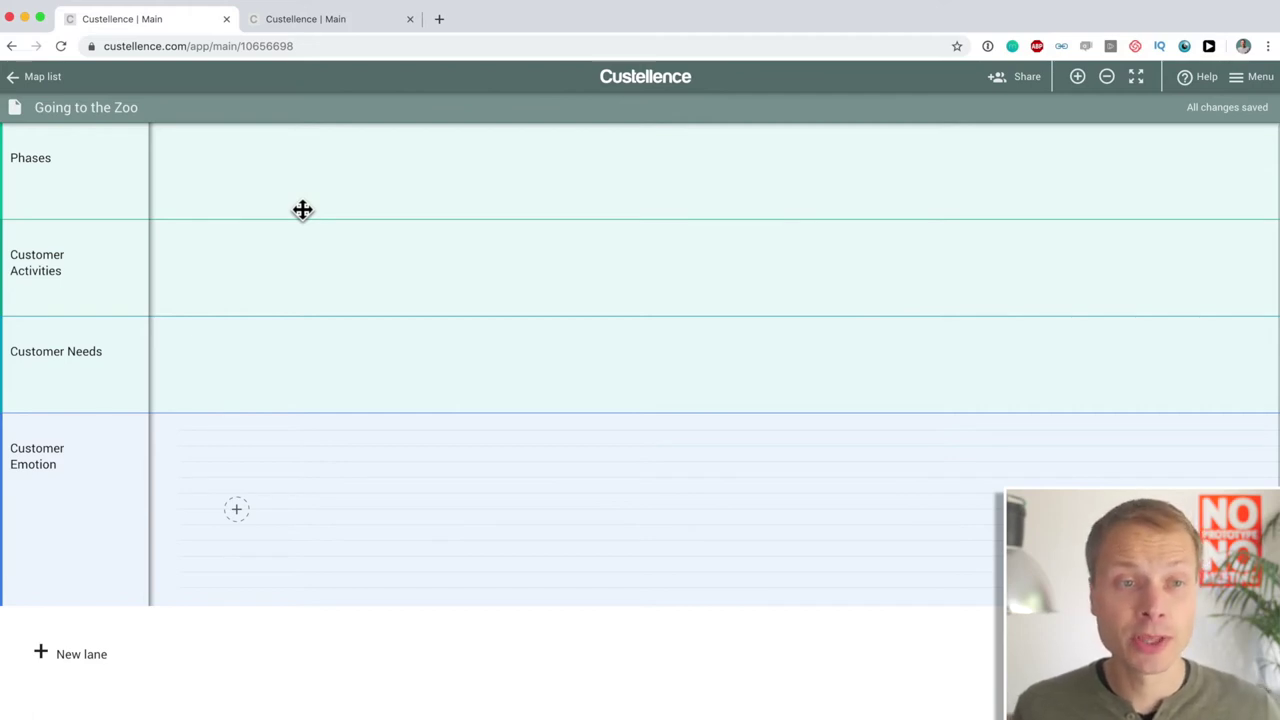
- Add a card reading "Before" in the first column of the Phases lane
mouse_move(231, 171)
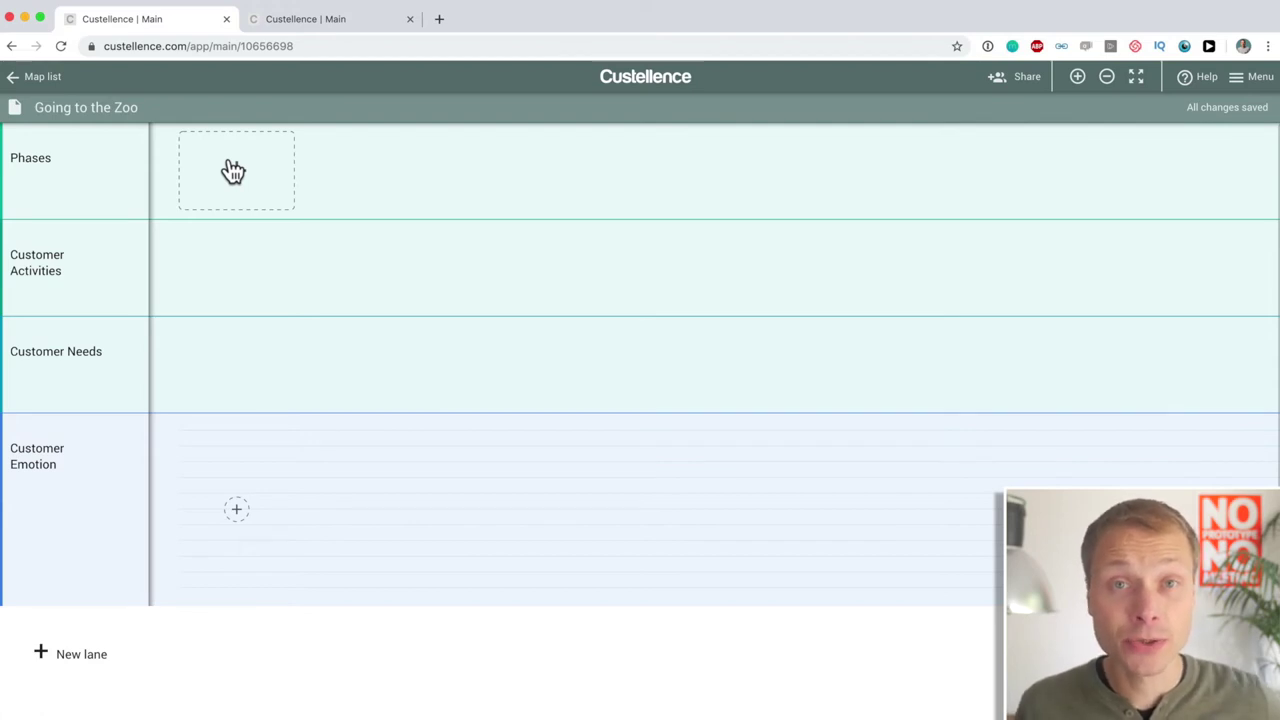
click(256, 175)
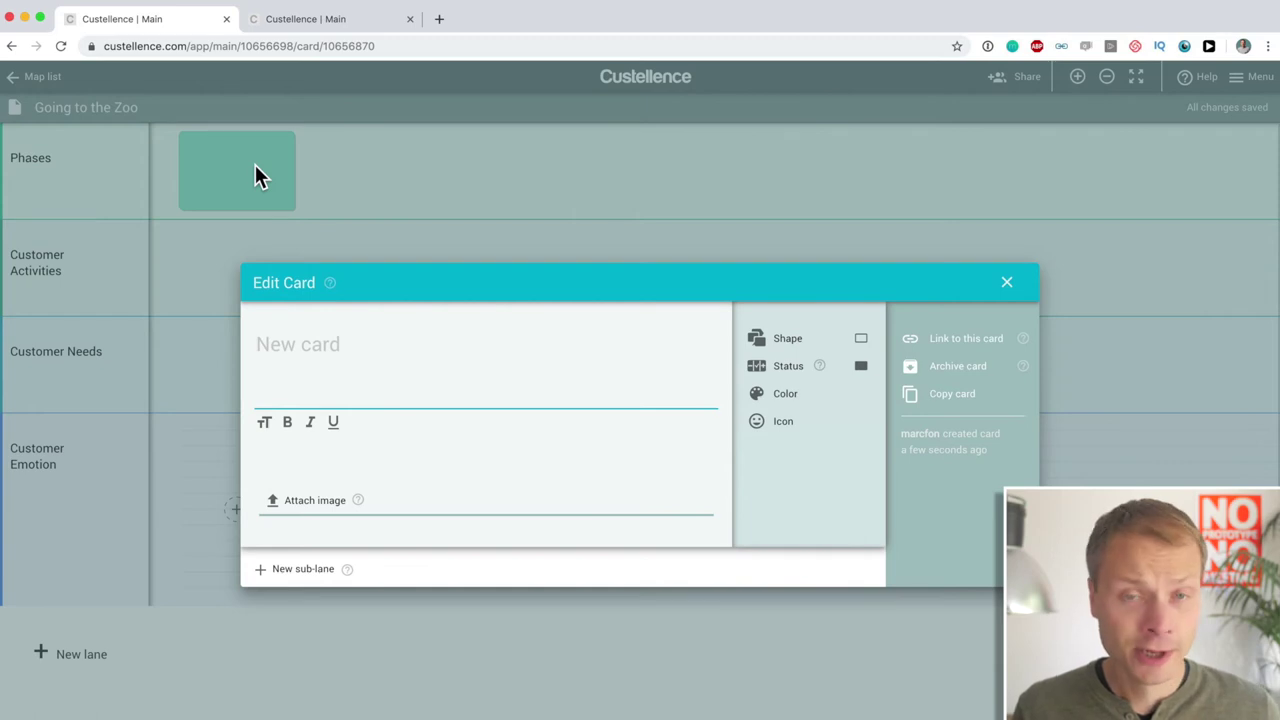
text(Before)
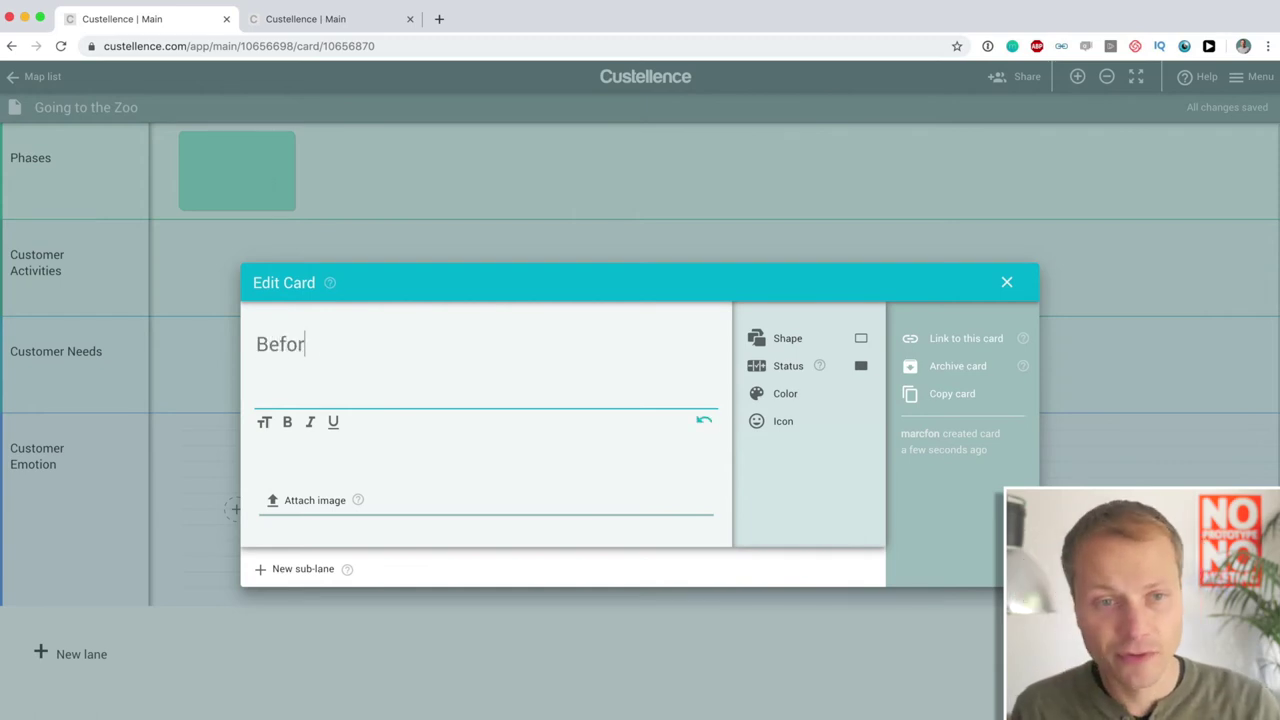
click(295, 630)
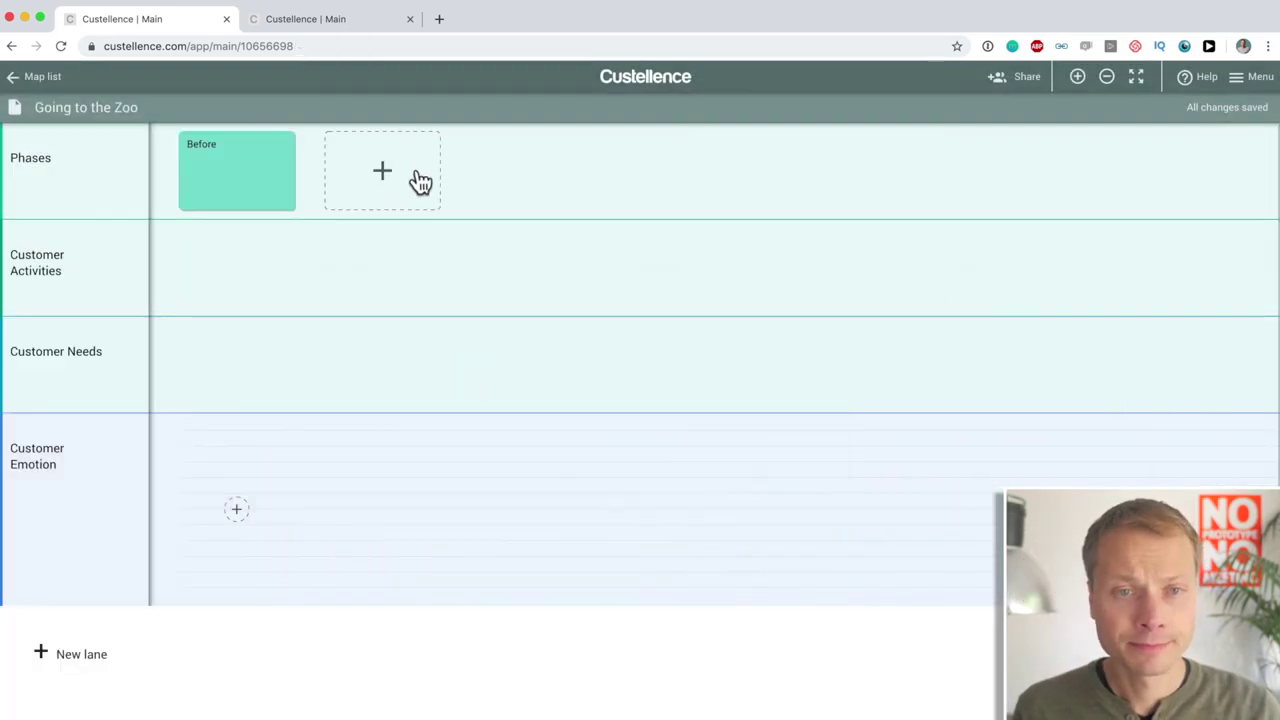
- Add a card reading "During" beside the Before card in the Phases lane
click(409, 180)
text(Durin)
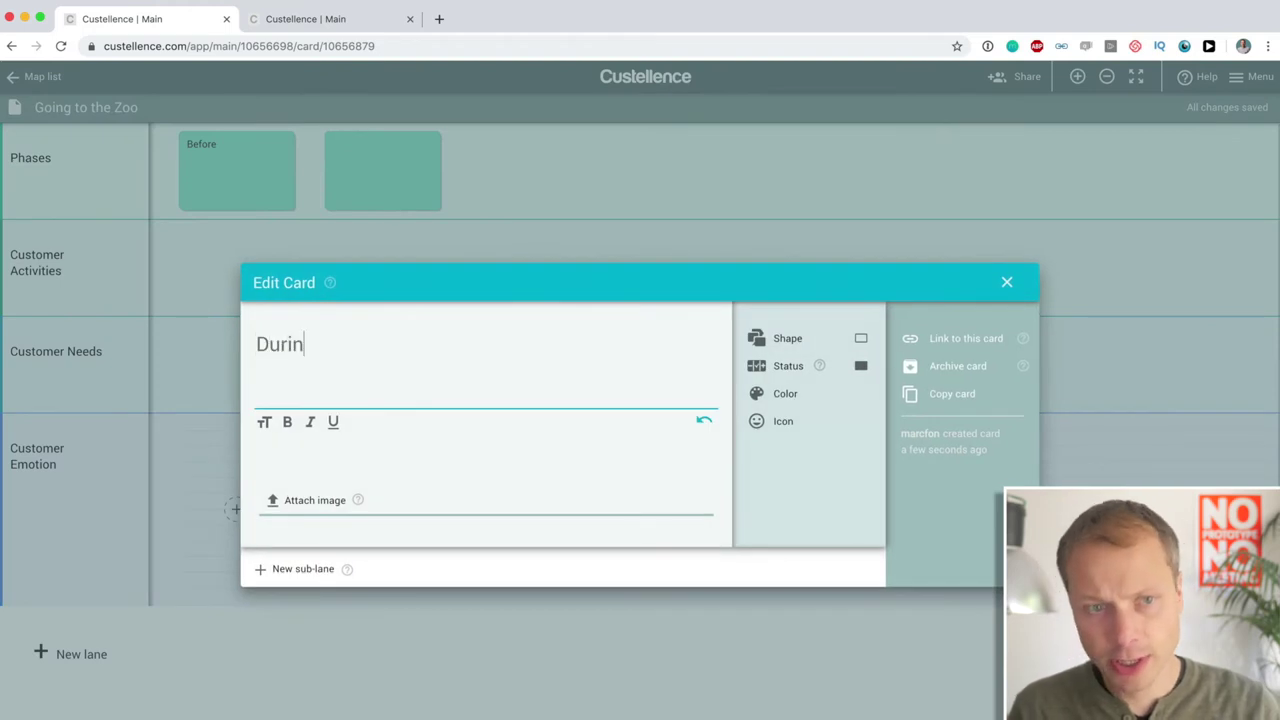
text(g)
click(526, 246)
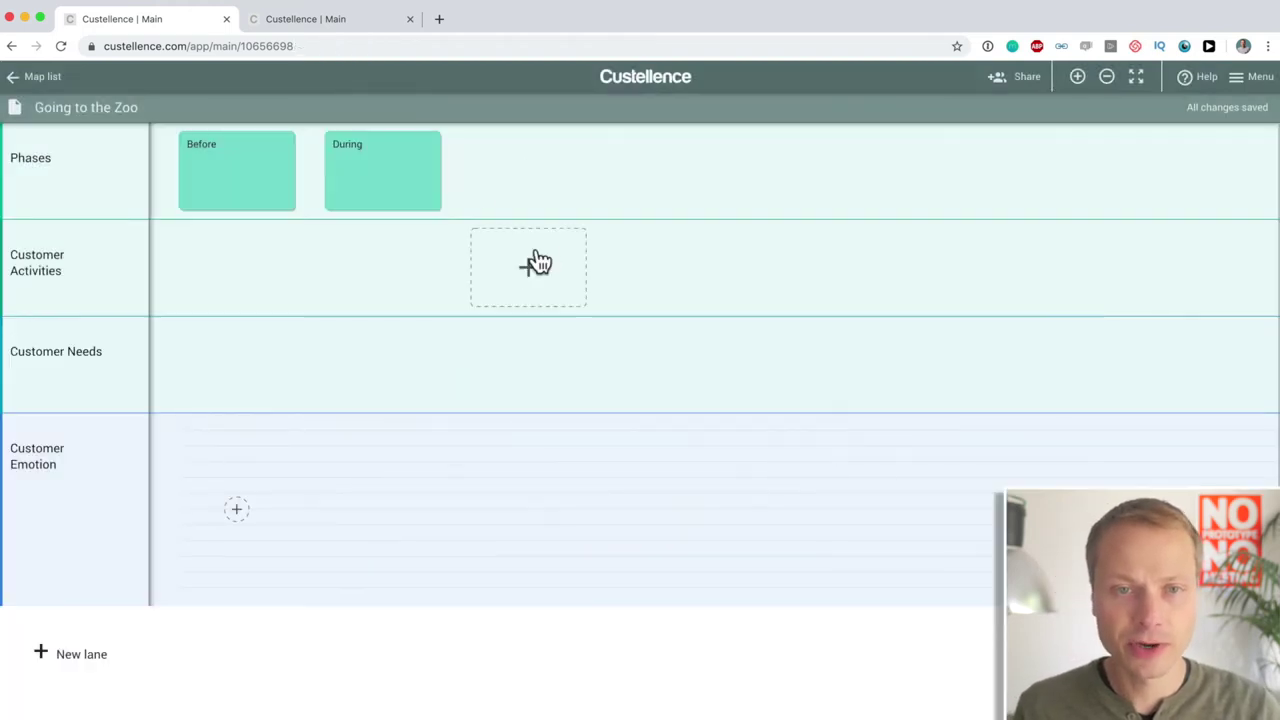
- Add a card reading "After" beside the During card in the Phases lane
click(506, 186)
text(S)
key(BackSpace)
text(After)
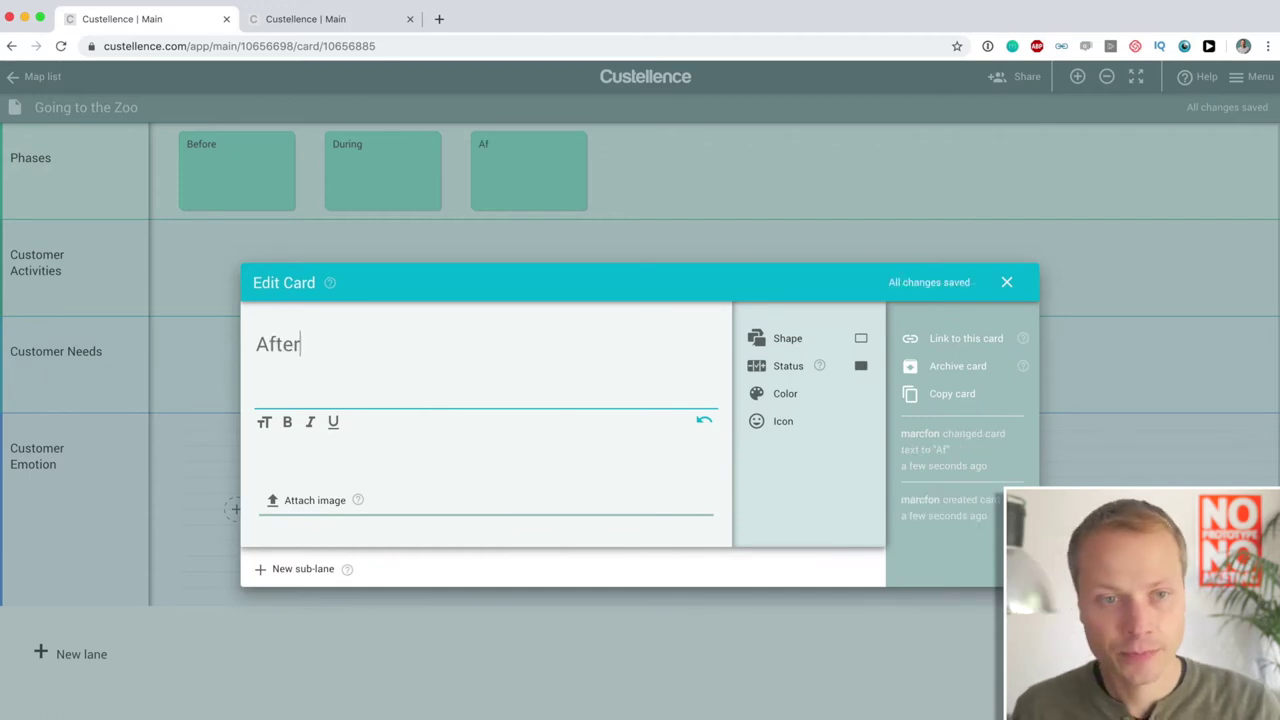
click(557, 686)
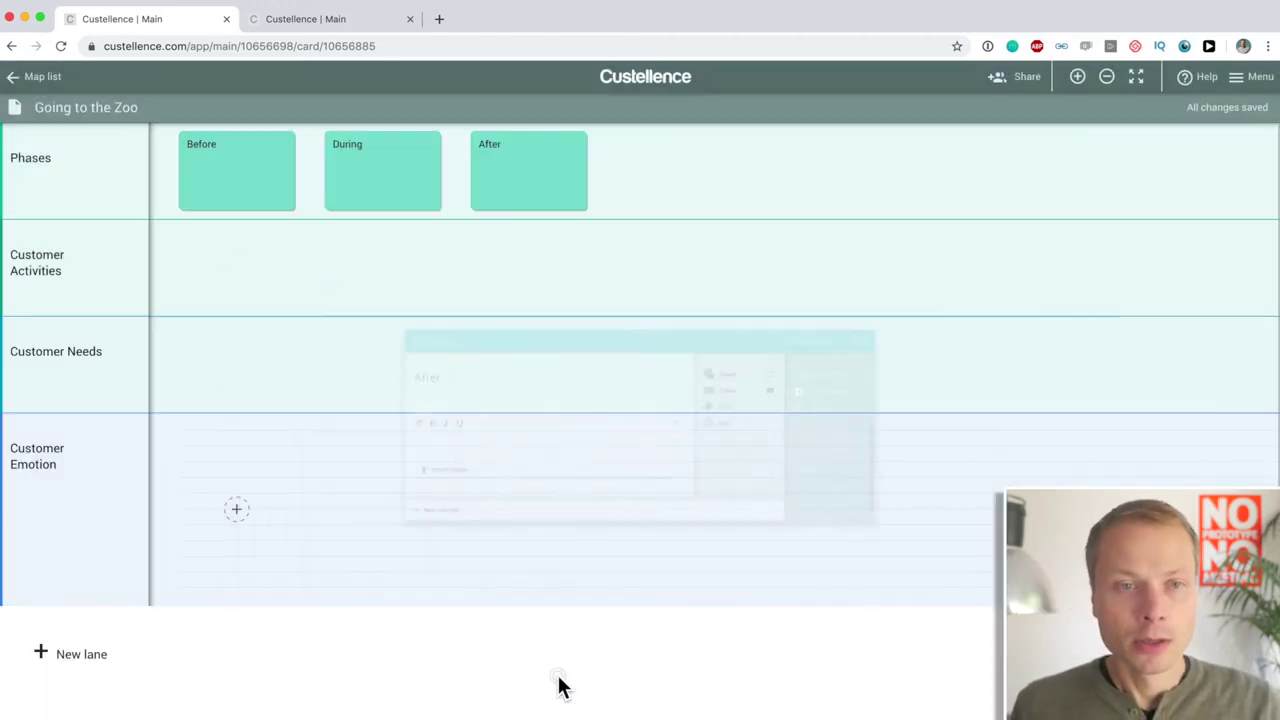
- Format the text of the Before phase card as Large and bold
click(233, 168)
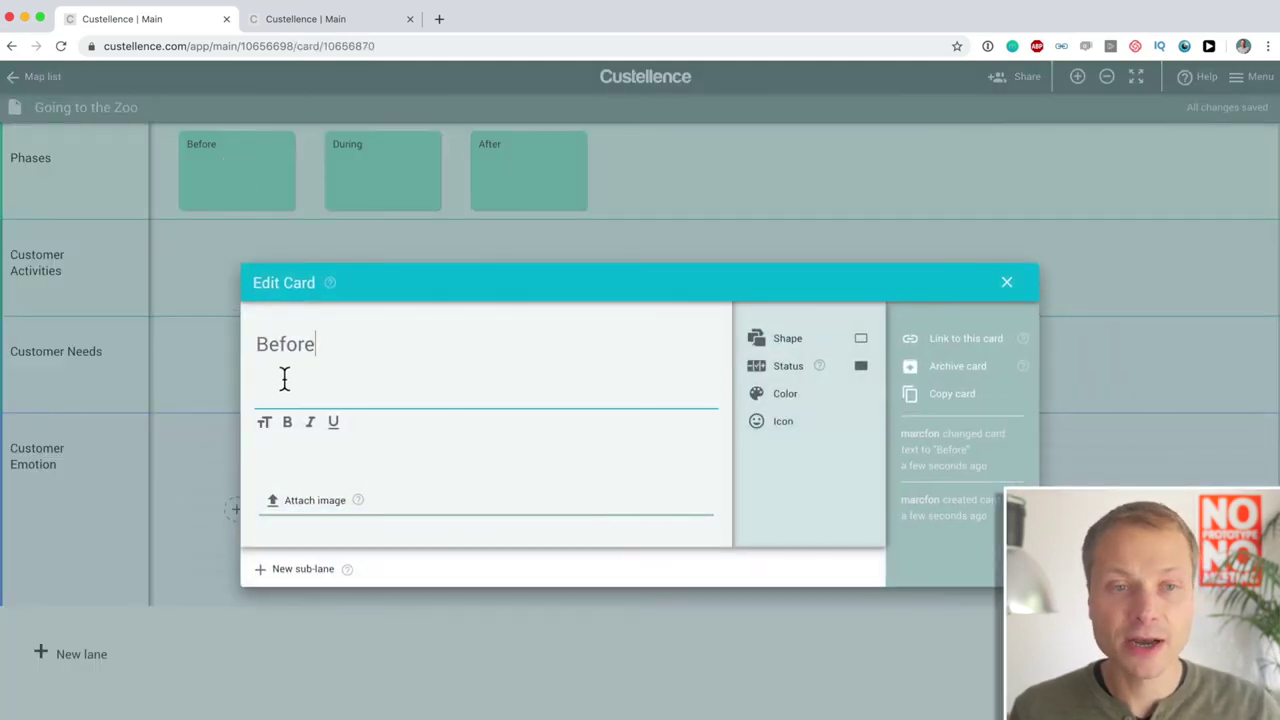
double_click(300, 343)
click(264, 424)
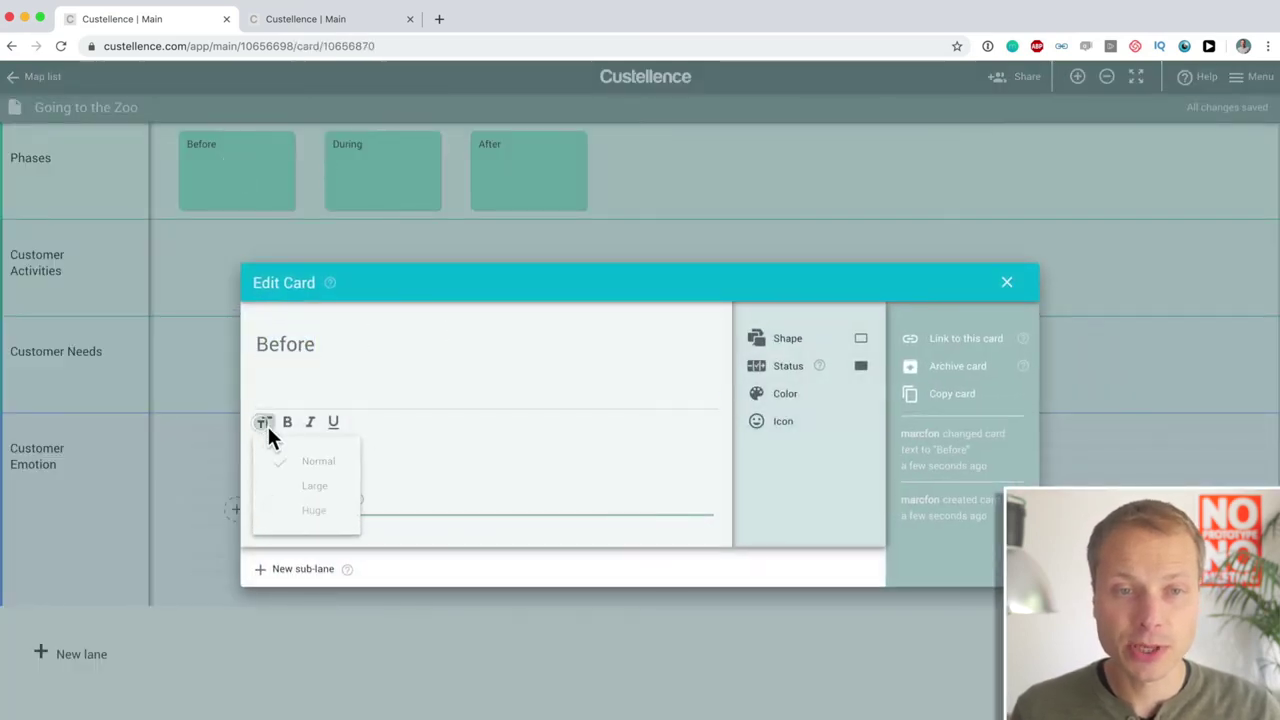
click(314, 486)
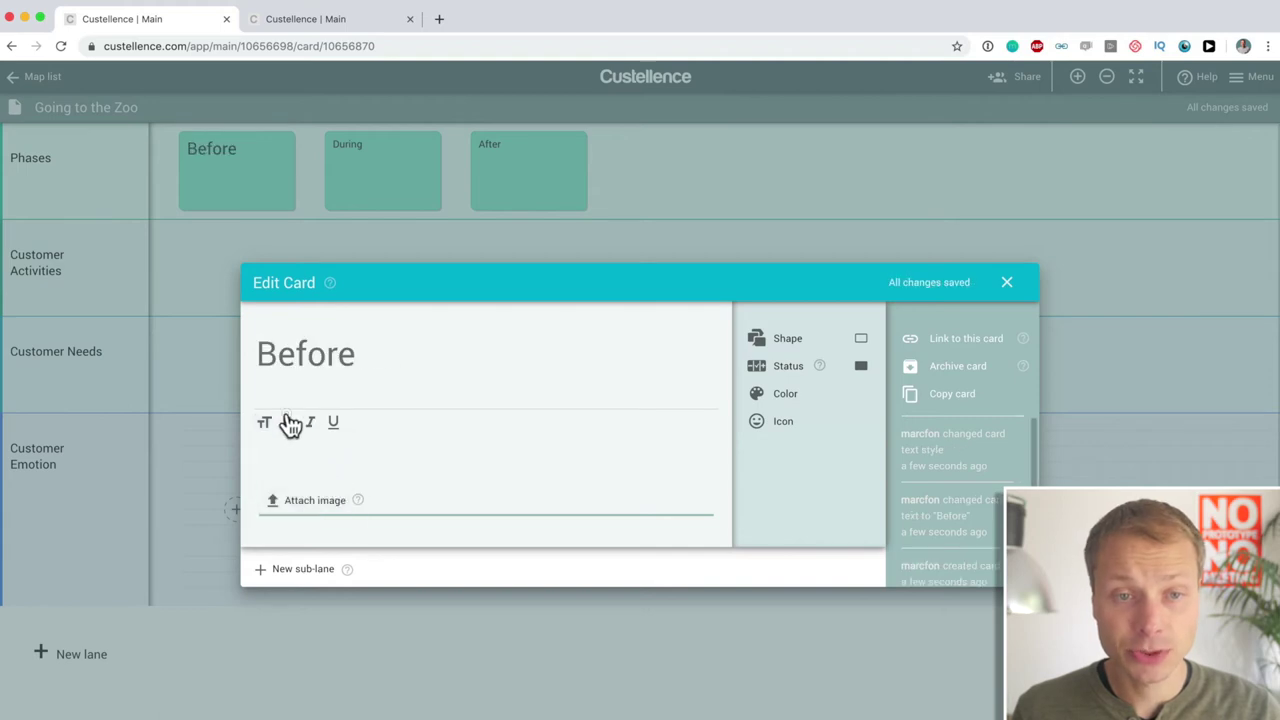
click(287, 422)
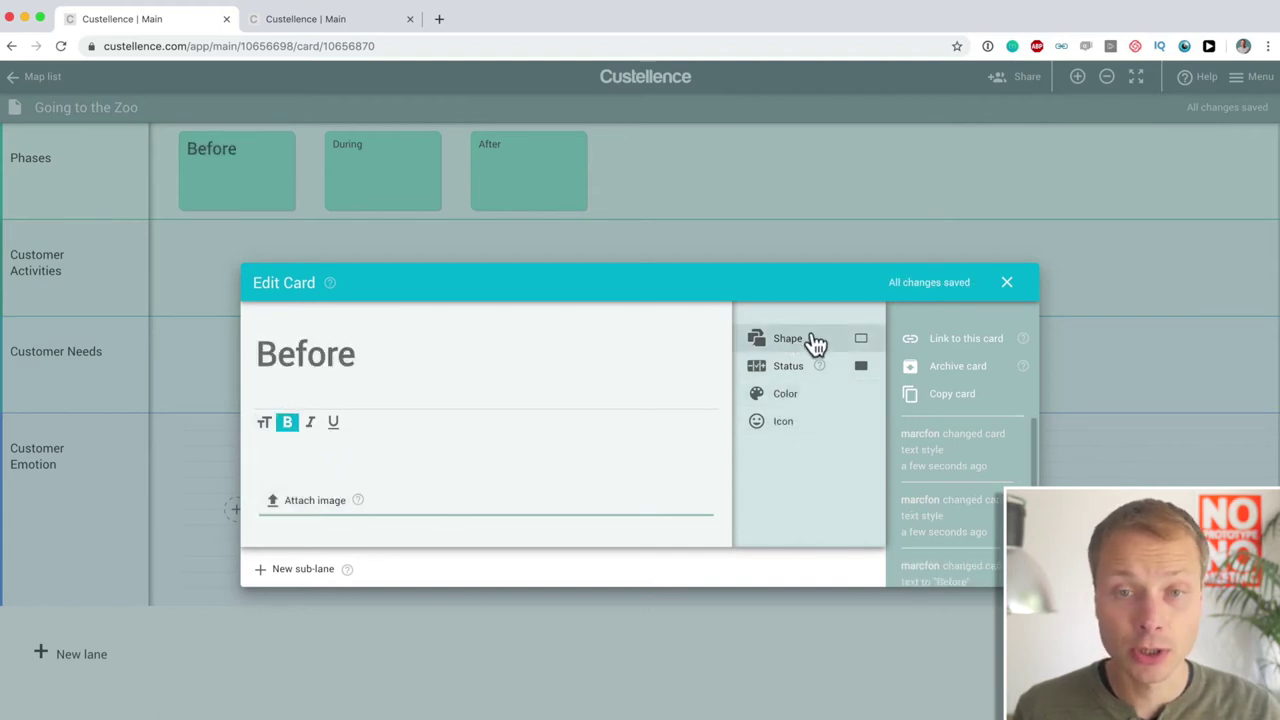
click(670, 716)
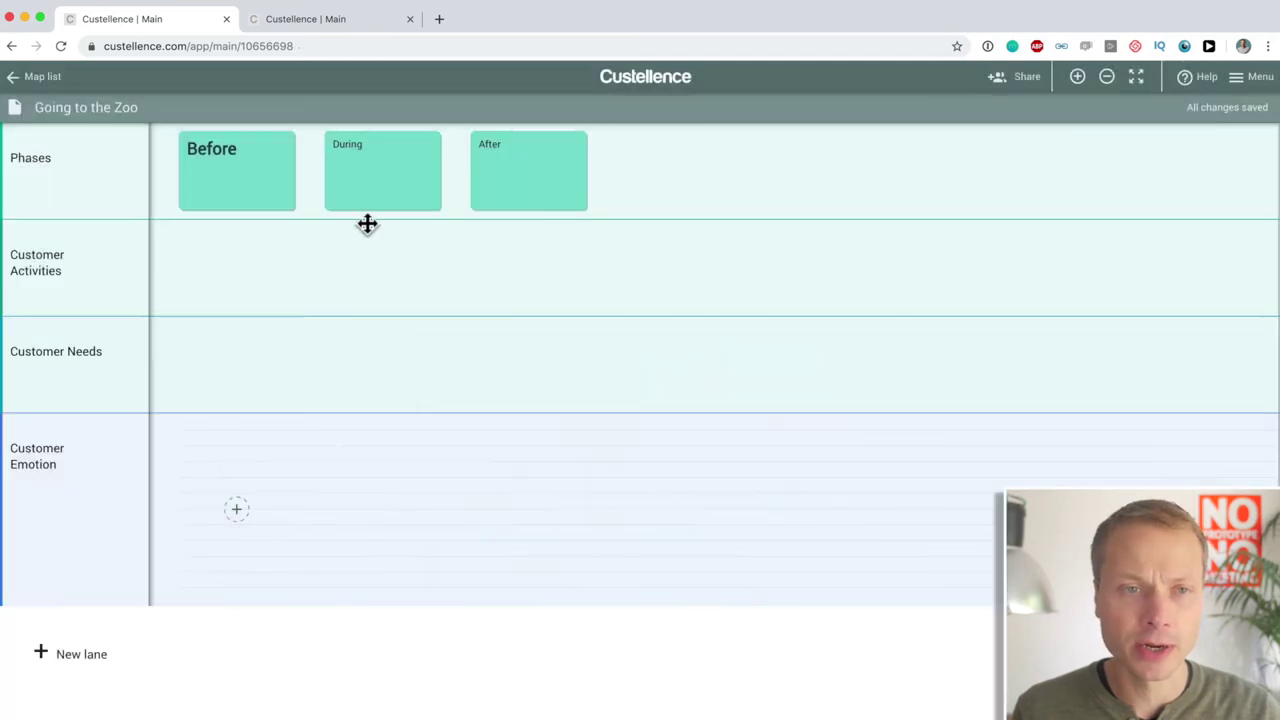
- Format the text of the During phase card as bold and Large
click(363, 200)
click(286, 428)
click(266, 425)
click(309, 495)
click(499, 136)
- Format the text of the After phase card as Large and bold
click(512, 174)
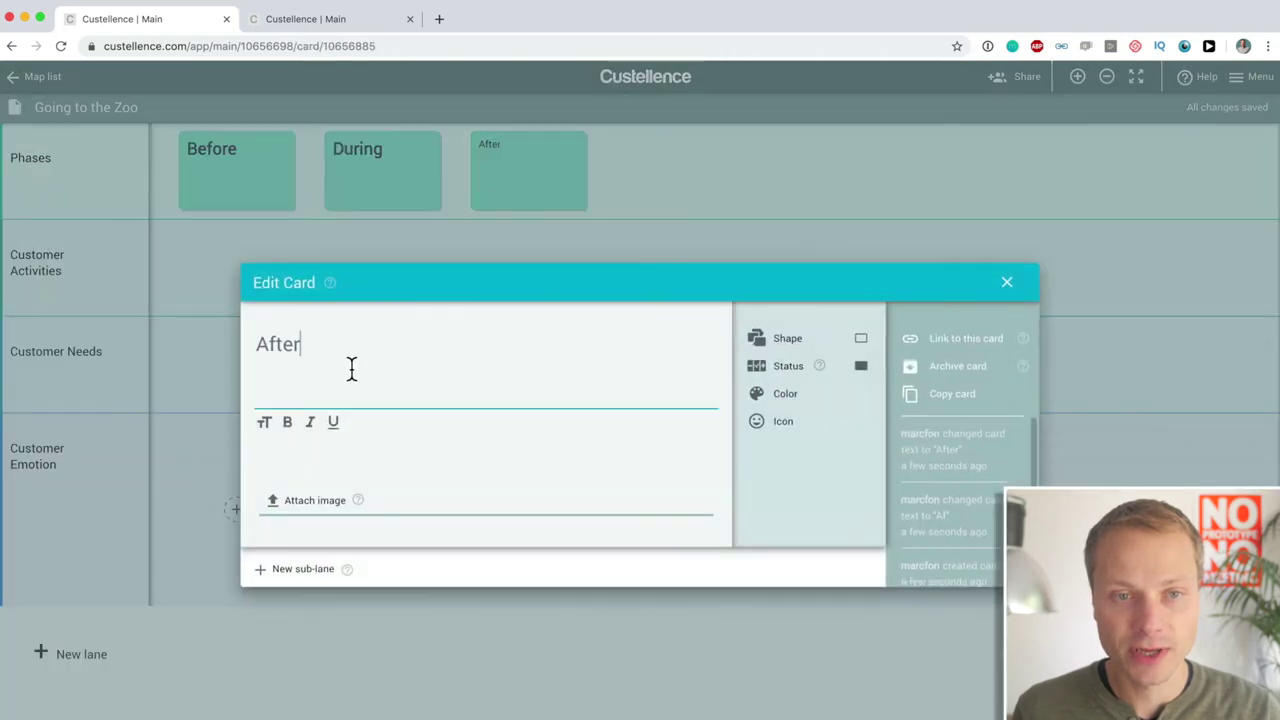
click(268, 423)
click(314, 490)
click(288, 424)
click(494, 711)
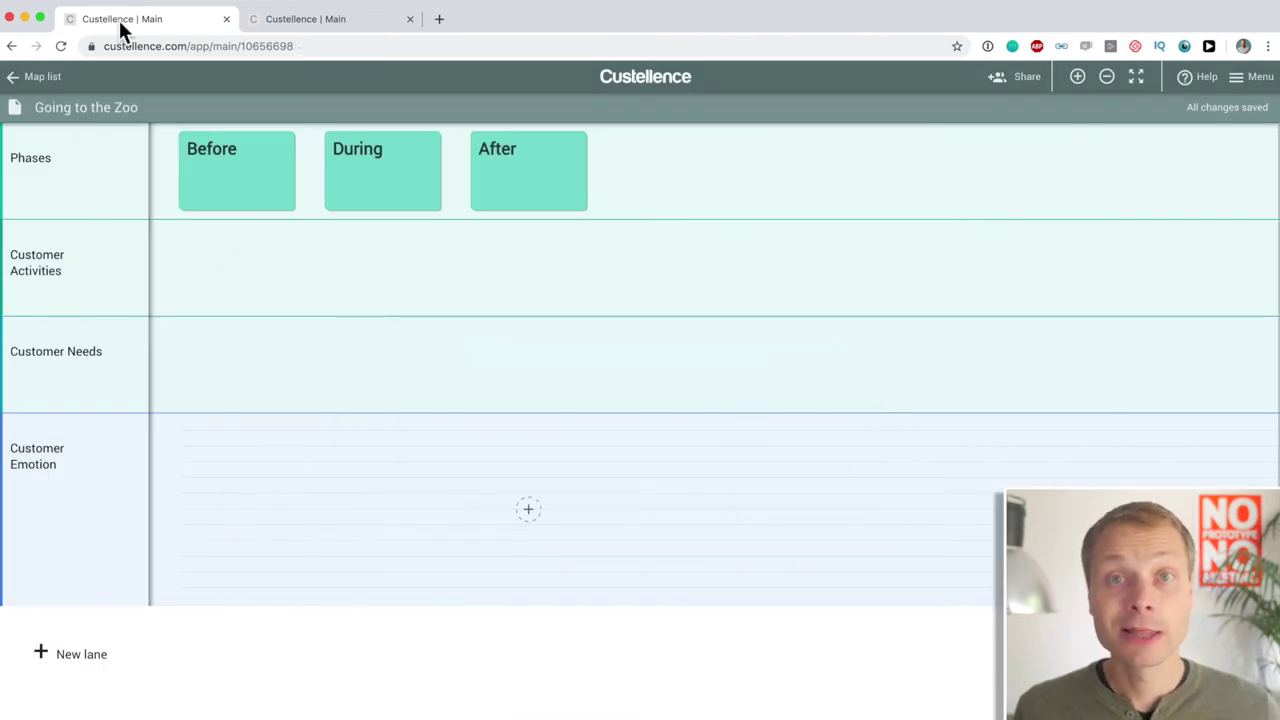
- Add a card reading "Buy tickets" in the Customer Activities lane under the Before phase
click(241, 287)
text(Buy tickets)
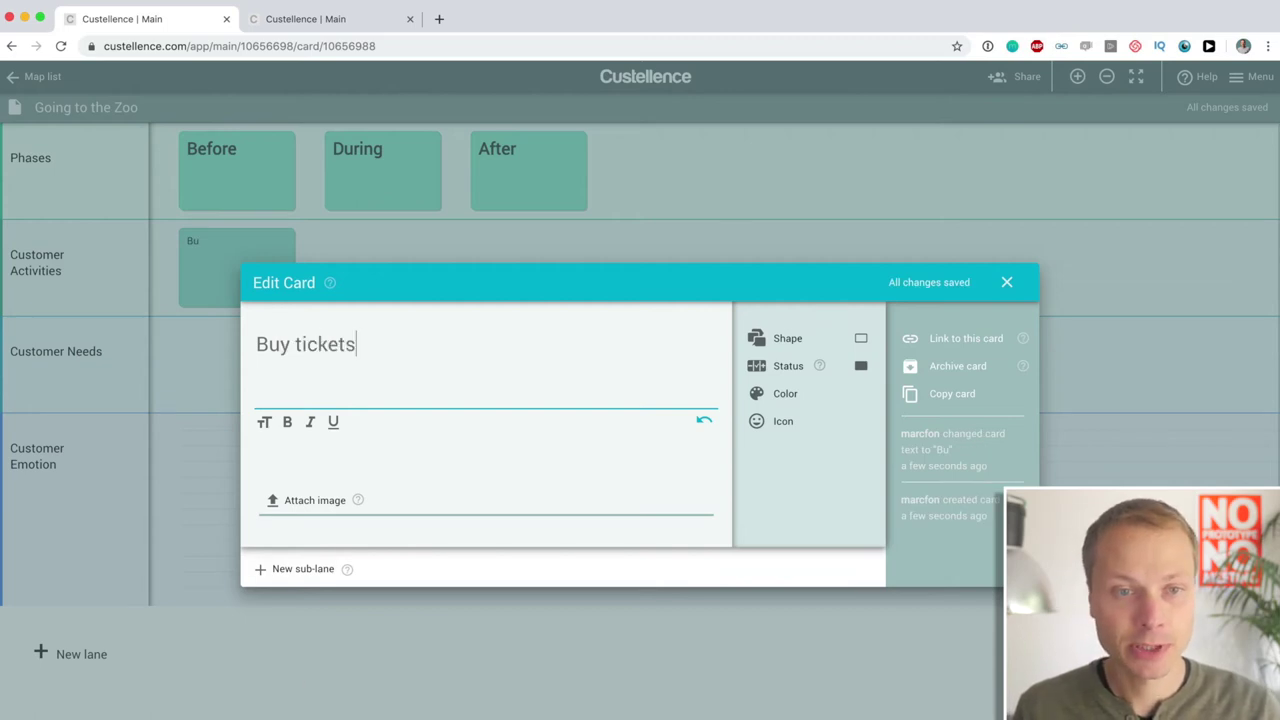
click(355, 592)
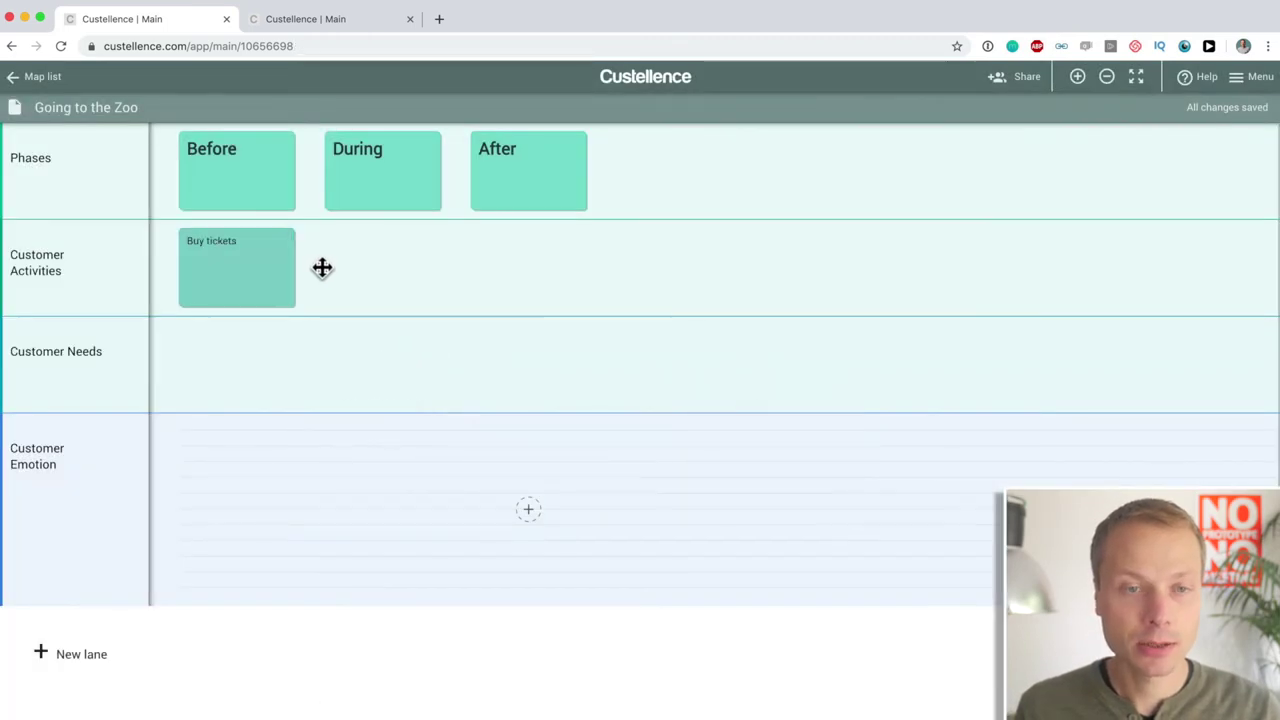
- Add a card reading "Drive to the zoo" beside the Buy tickets card in the Customer Activities lane
click(377, 282)
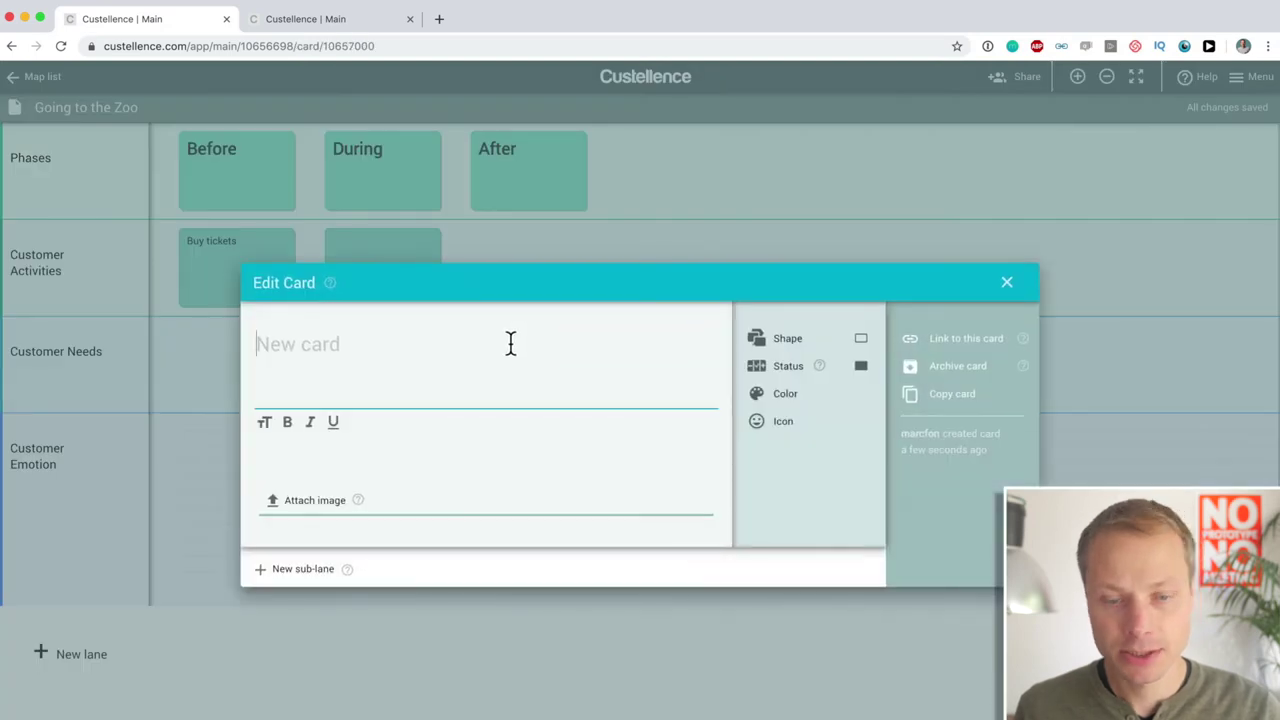
text(D)
key(BackSpace)
text(Dir)
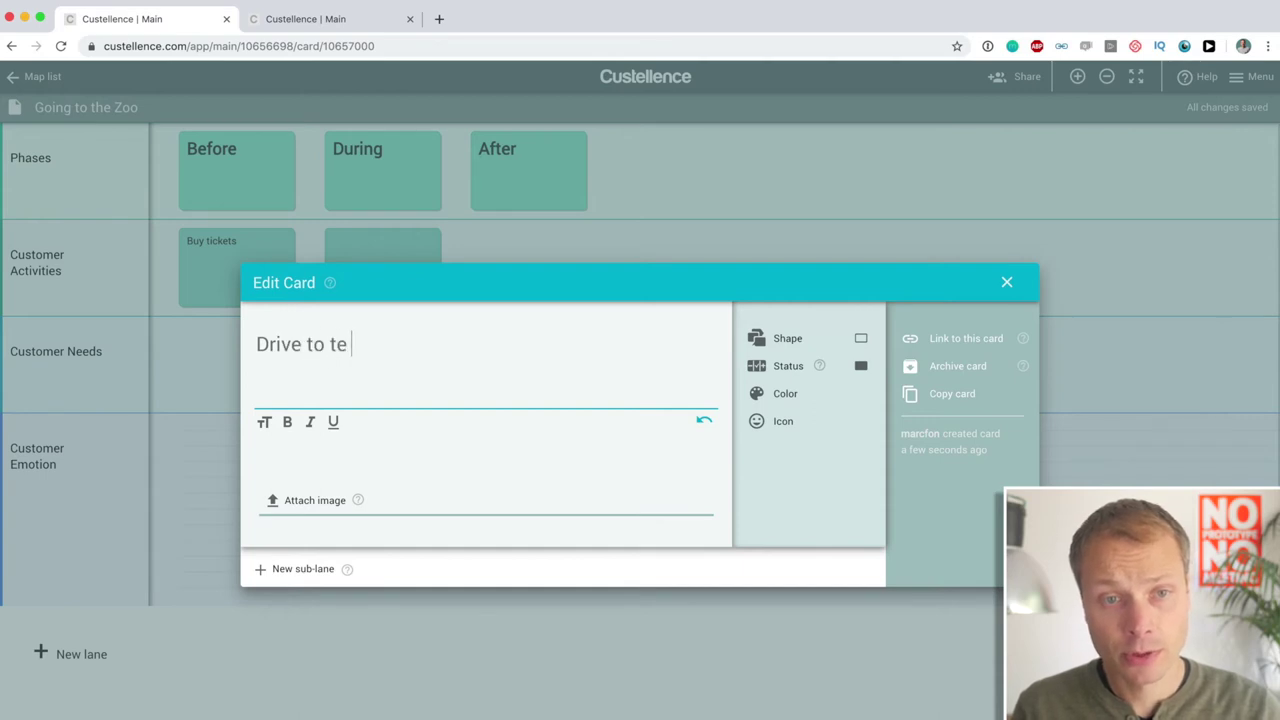
text(ve to the zoo)
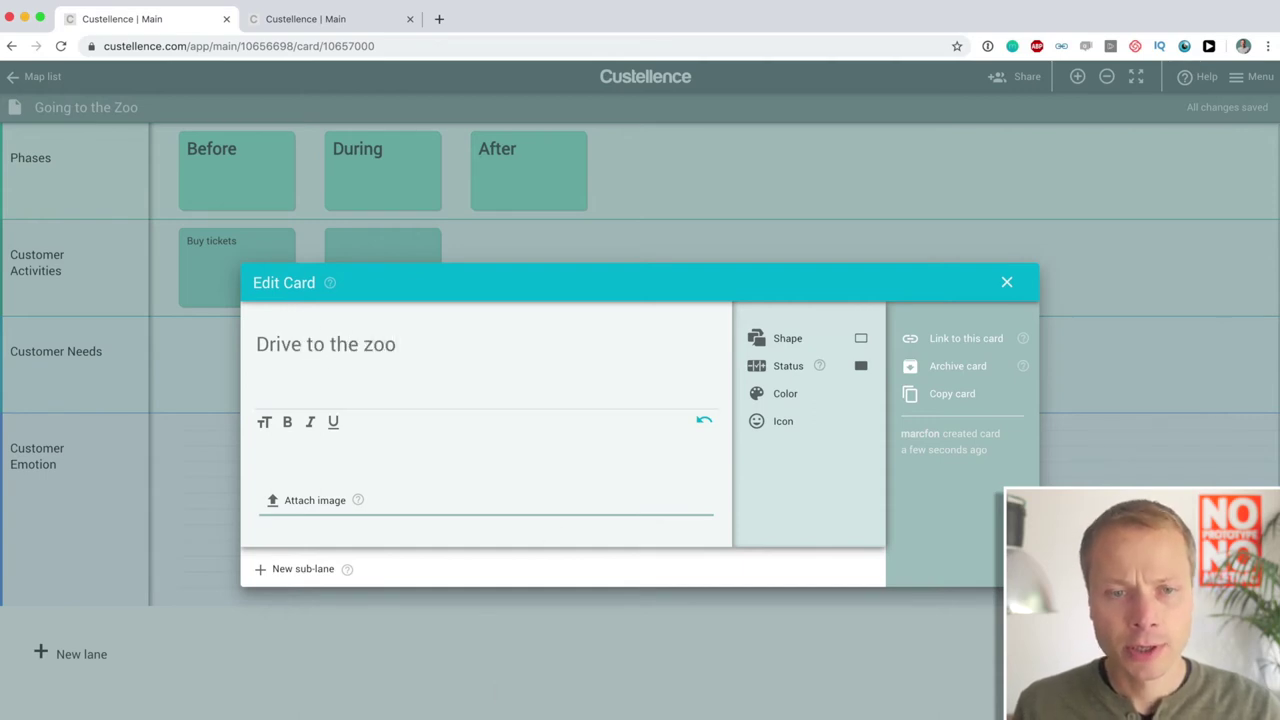
key(Return)
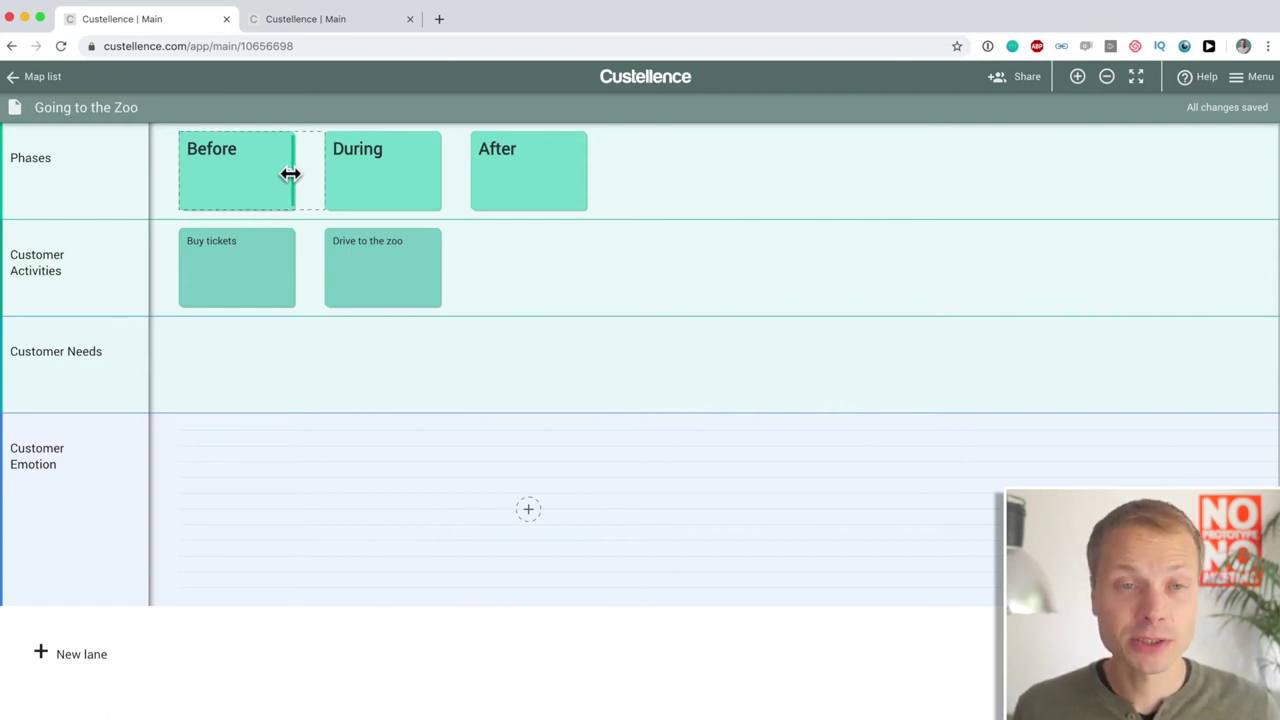
- Stretch the Before phase card across three columns and move the "Drive to the zoo" card directly beside "Buy tickets" beneath it
drag(289, 174, 462, 167)
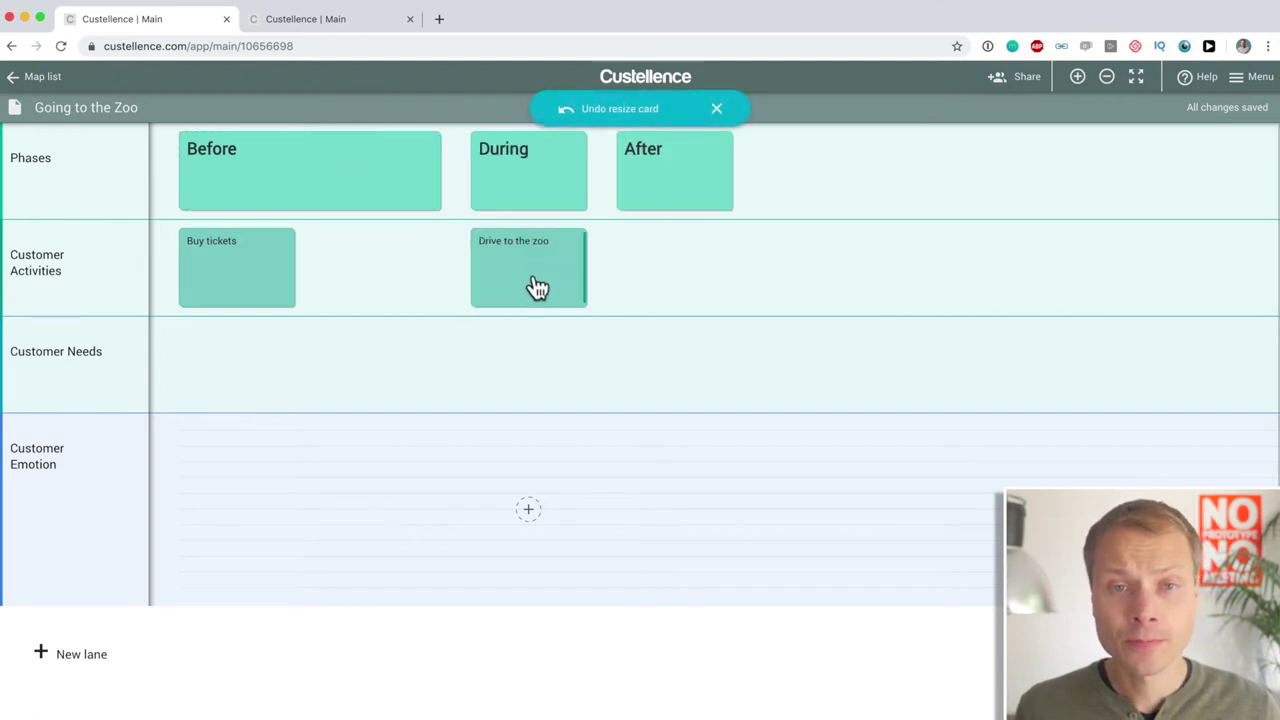
drag(531, 286, 378, 268)
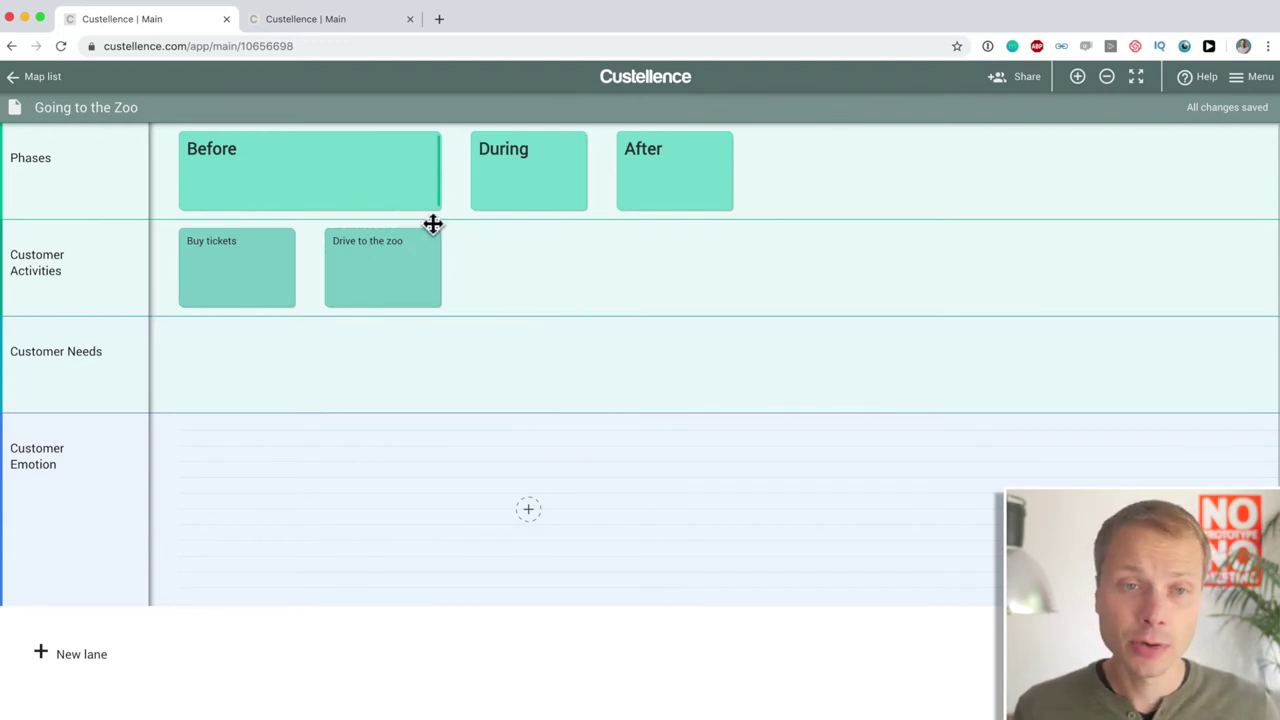
drag(439, 171, 566, 176)
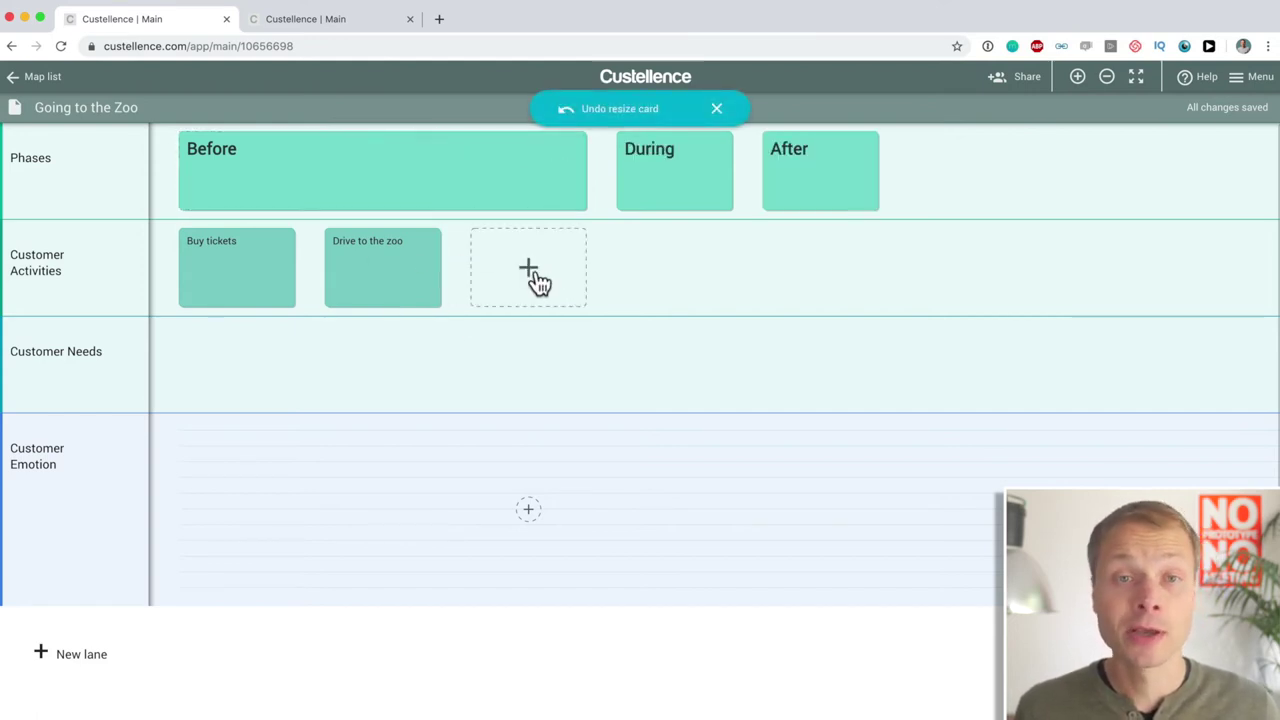
- Stretch the "Drive to the zoo" card across two columns and shrink it back to one column
drag(436, 266, 559, 260)
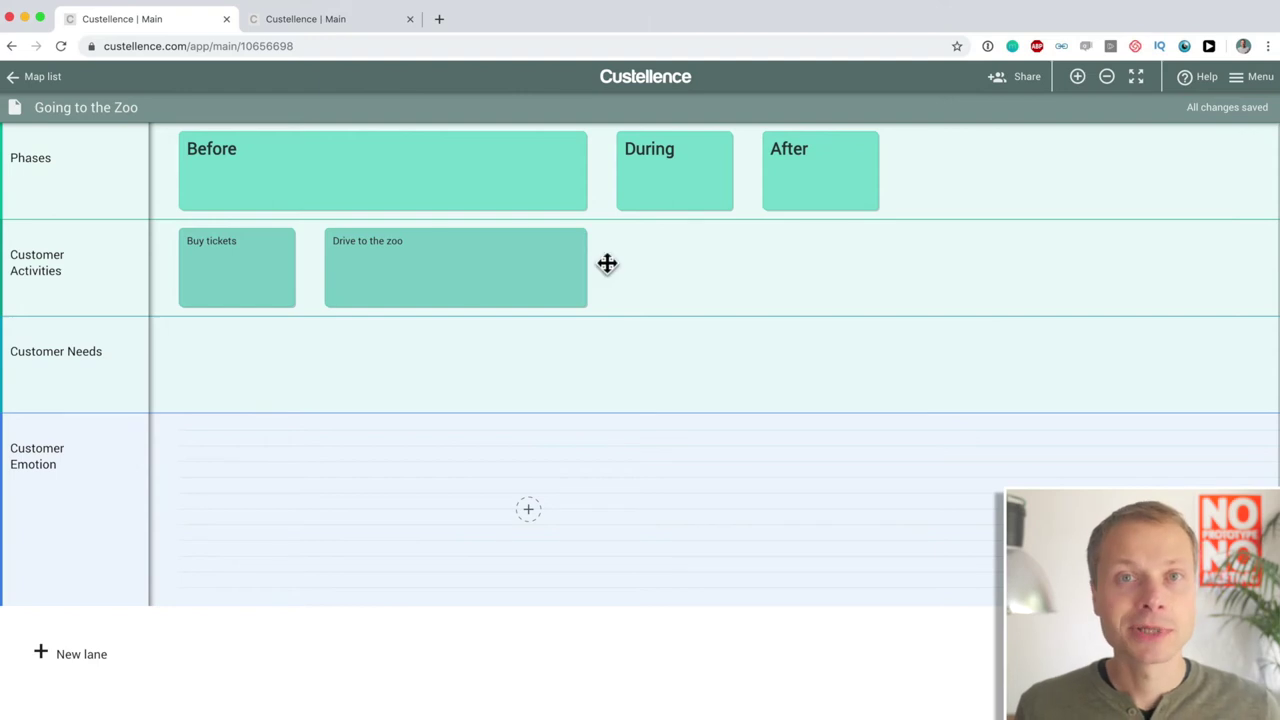
drag(589, 263, 442, 260)
- Add a card reading "Park the car" beside "Drive to the zoo" in the Customer Activities lane
click(541, 262)
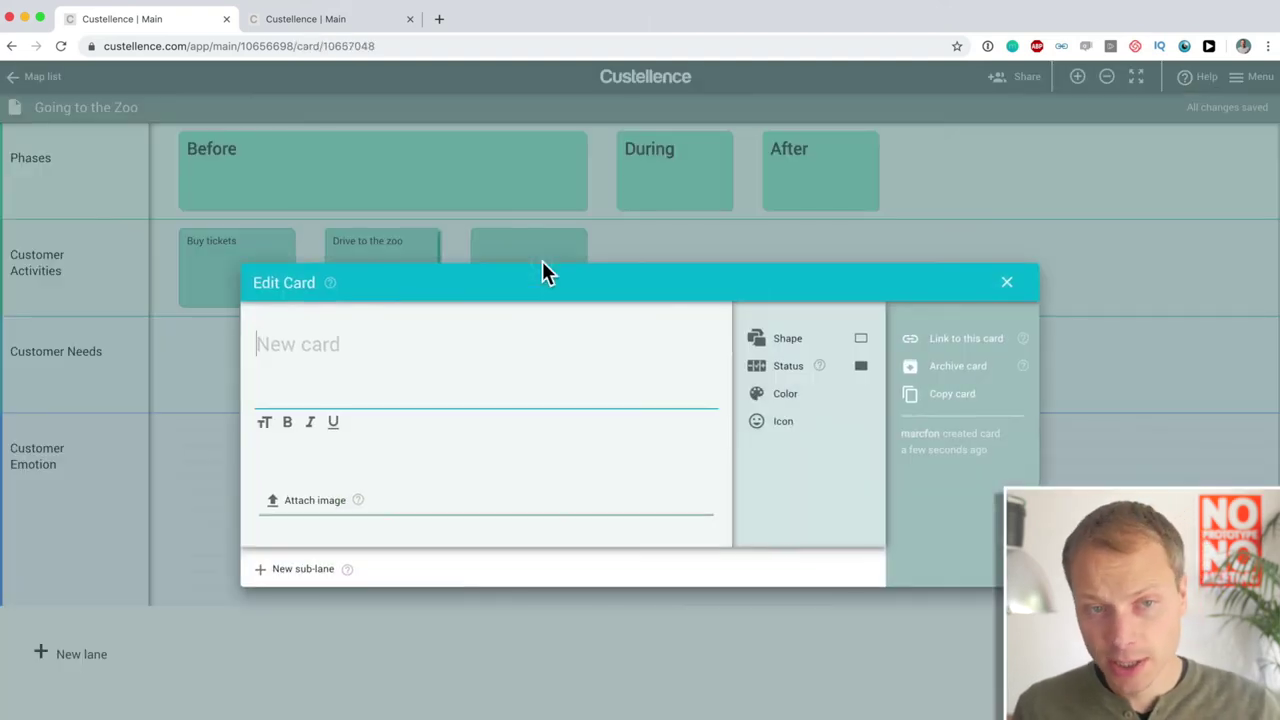
text(Park the car)
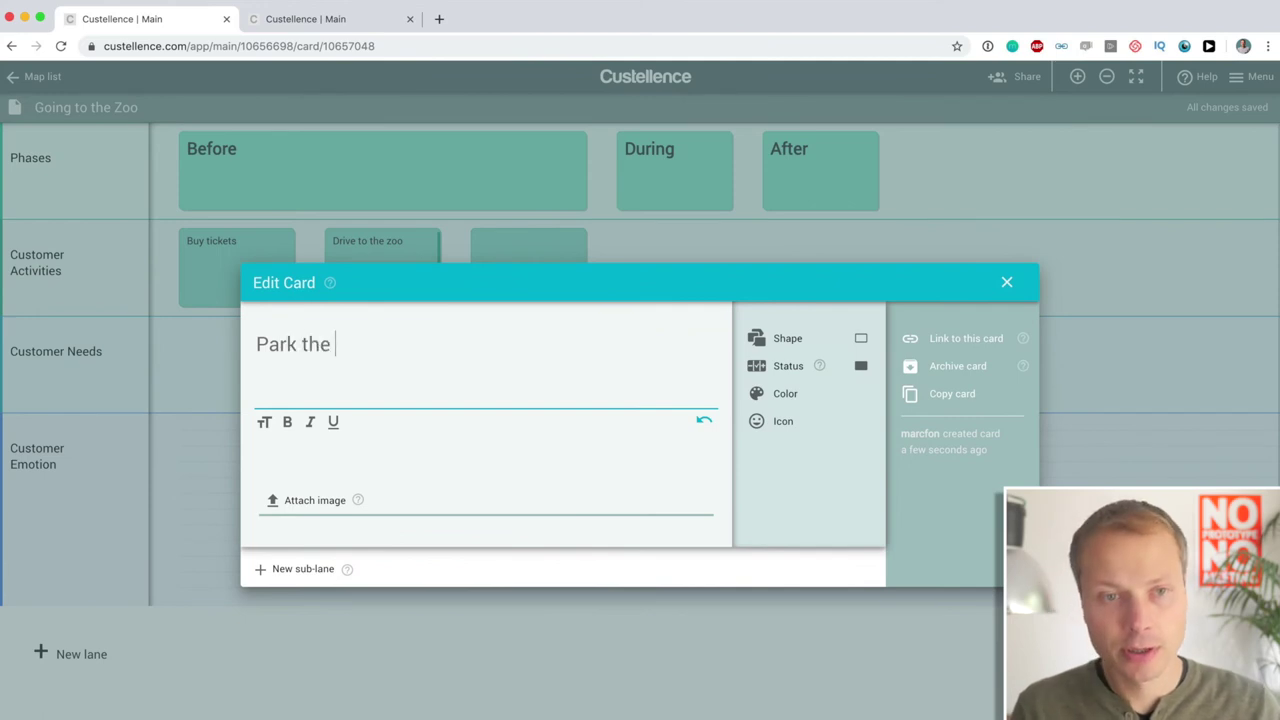
click(850, 240)
- Add a card reading "Feed the zebra" in the Customer Activities lane under the During phase
click(705, 248)
text(Feed the)
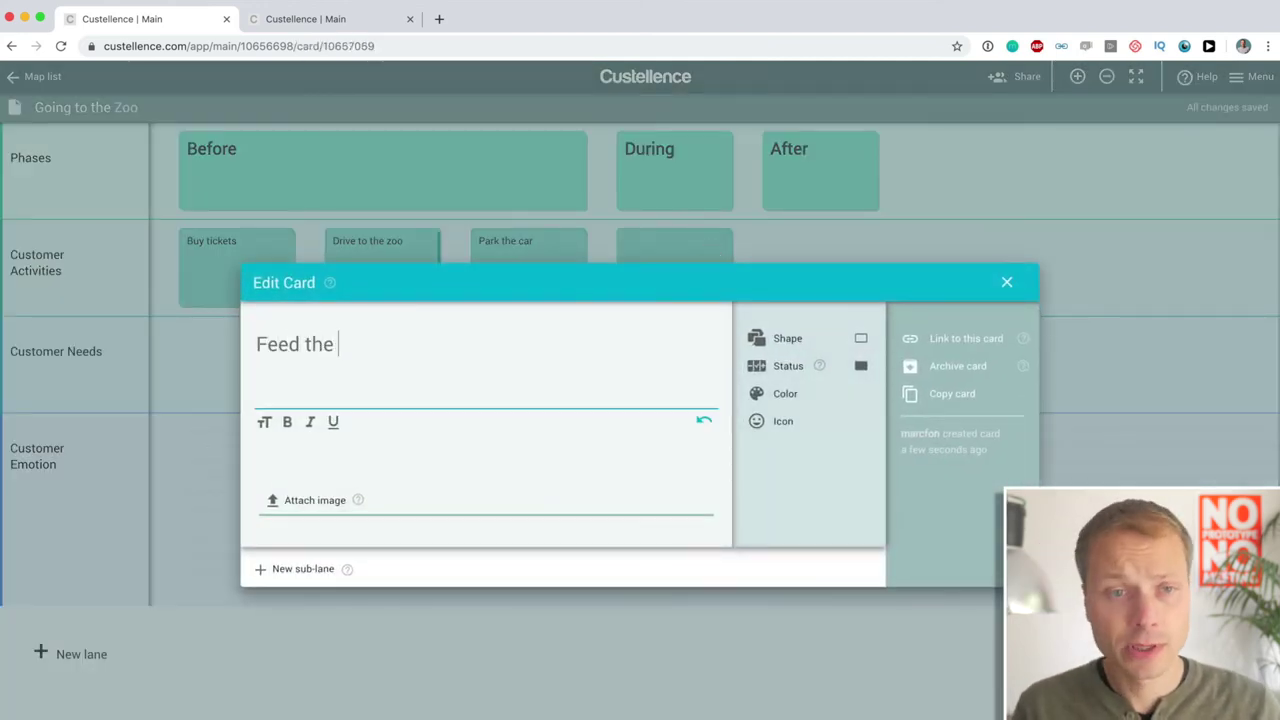
text( zebra)
click(580, 688)
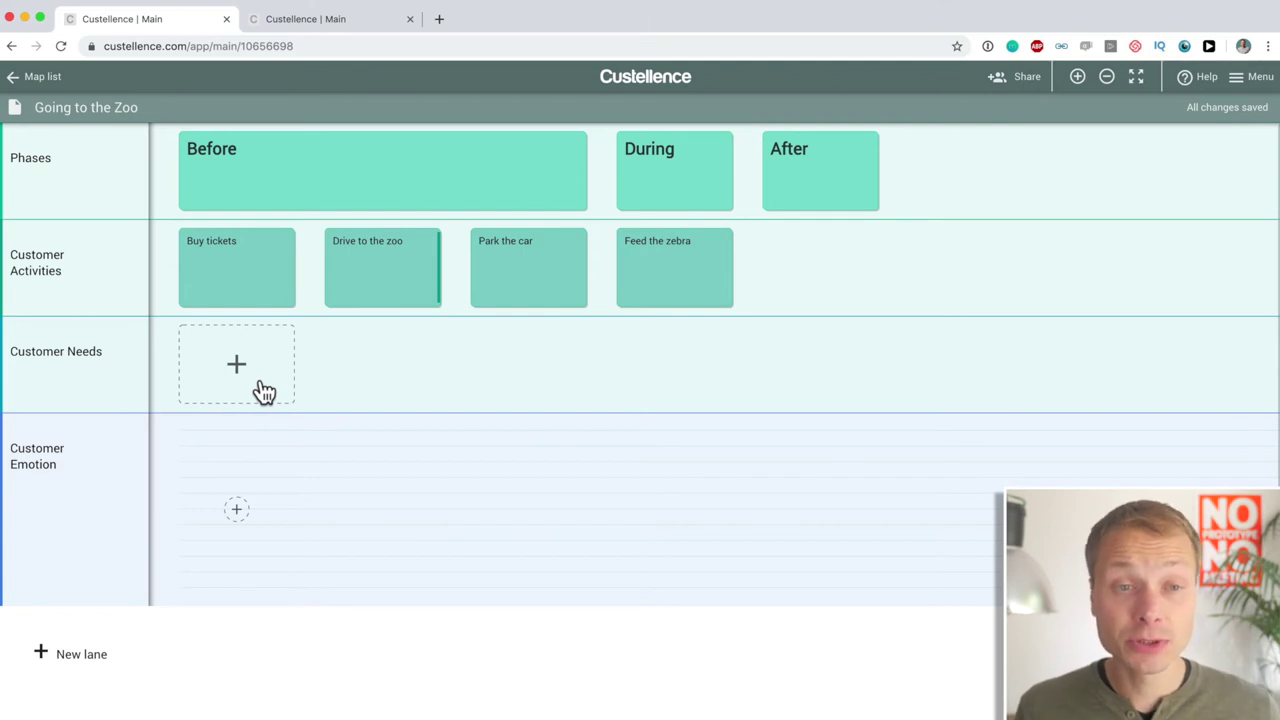
- Add a card reading "Confirmation that everything was process" in the Customer Needs lane beneath "Buy tickets"
click(264, 392)
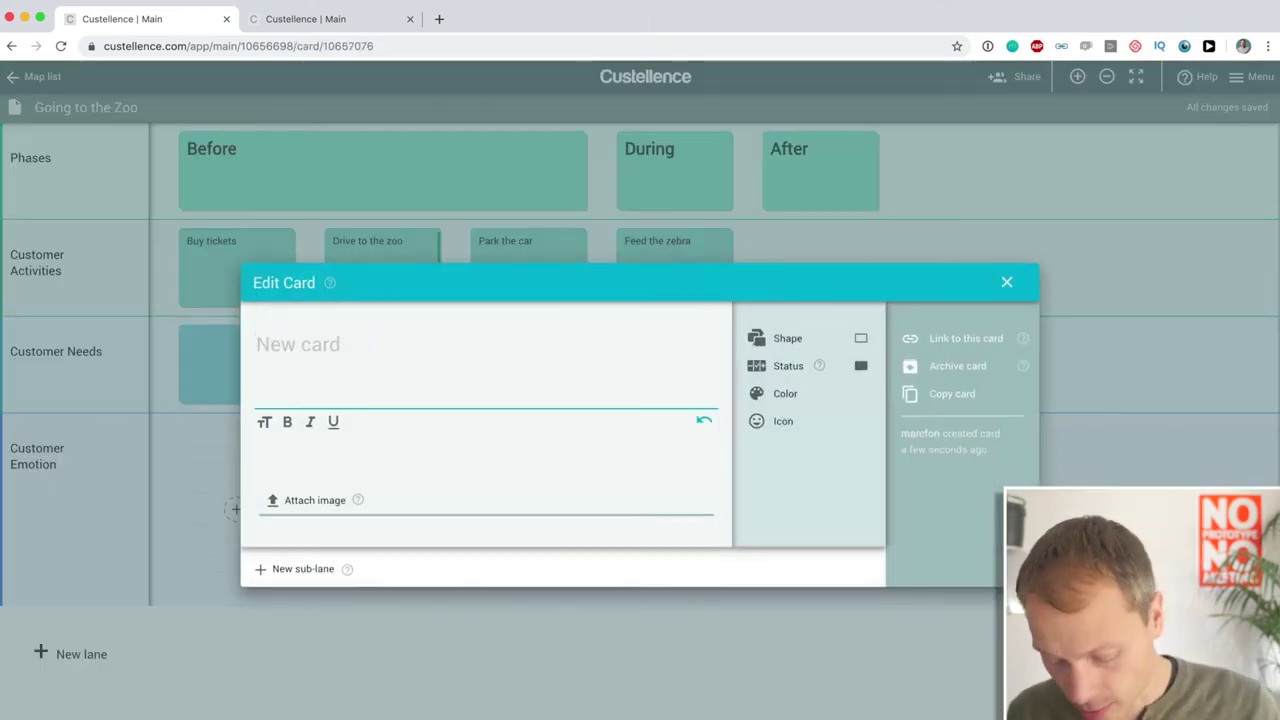
text(Confi)
text(t)
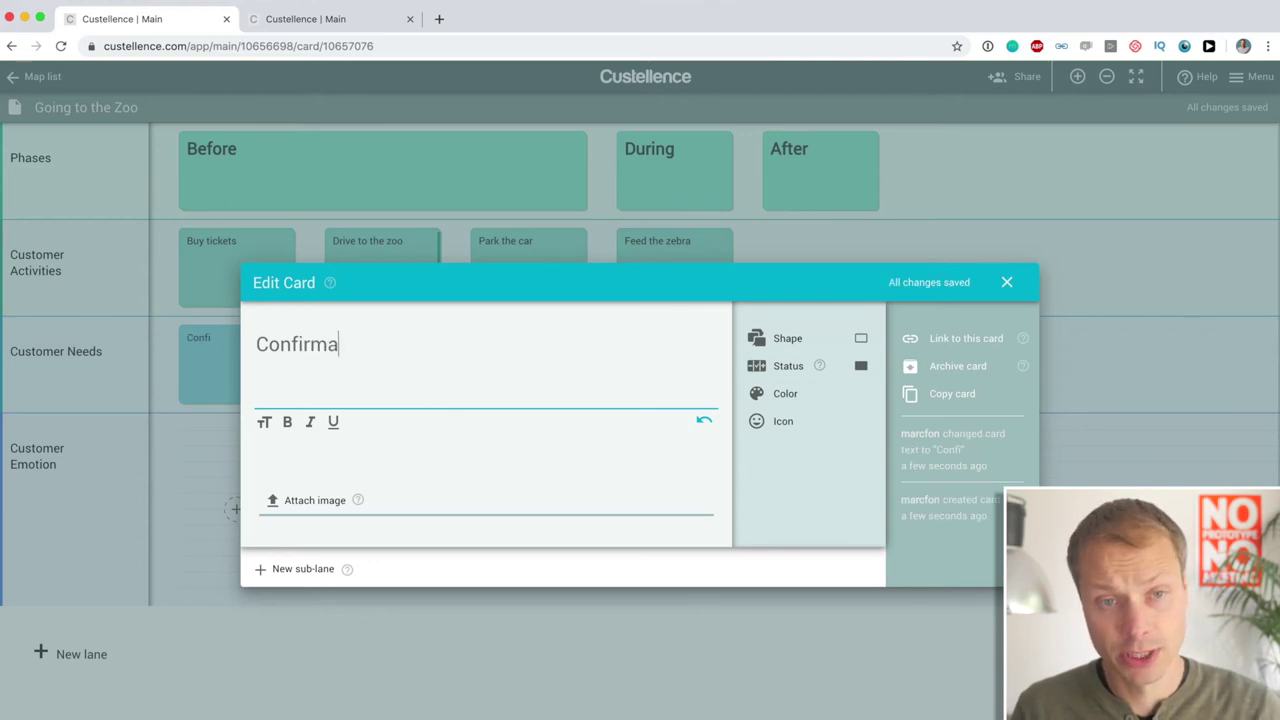
text(mation that everything was process)
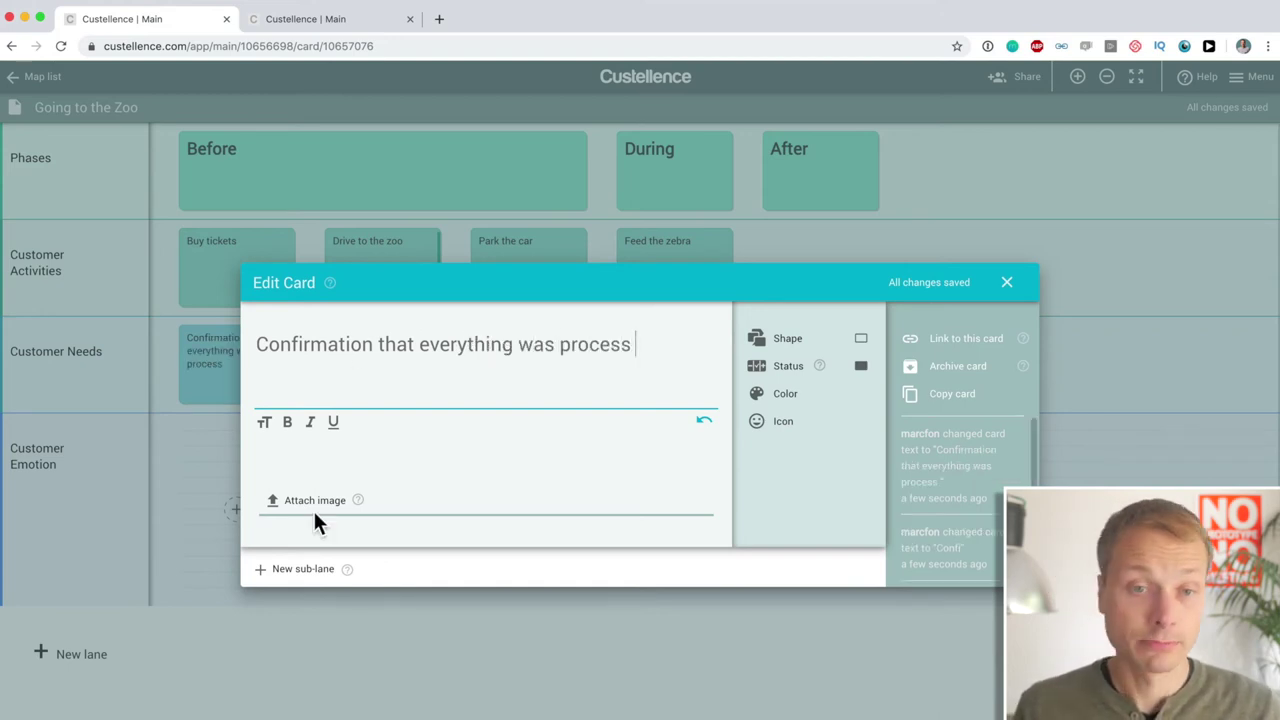
click(344, 705)
- Add a card reading "Build excitement" in the Customer Needs lane beneath "Drive to the zoo"
click(389, 378)
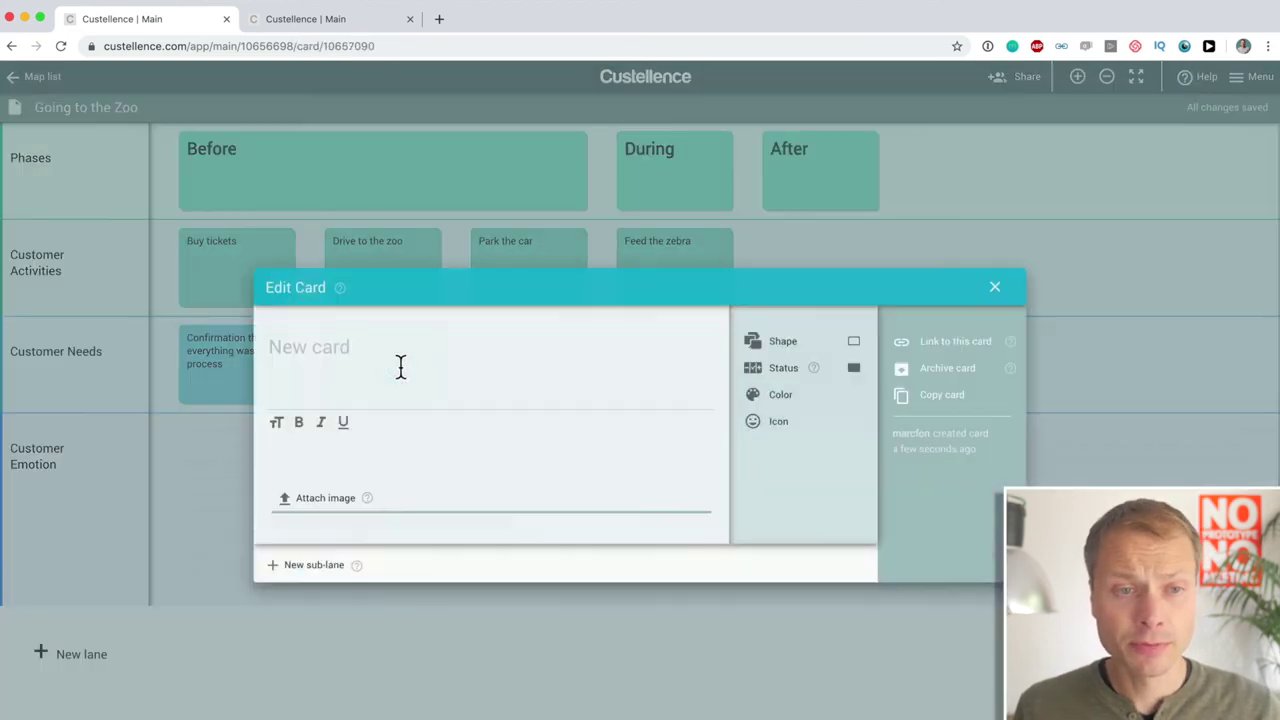
text(T)
key(BackSpace)
text(Build excitement)
key(Return)
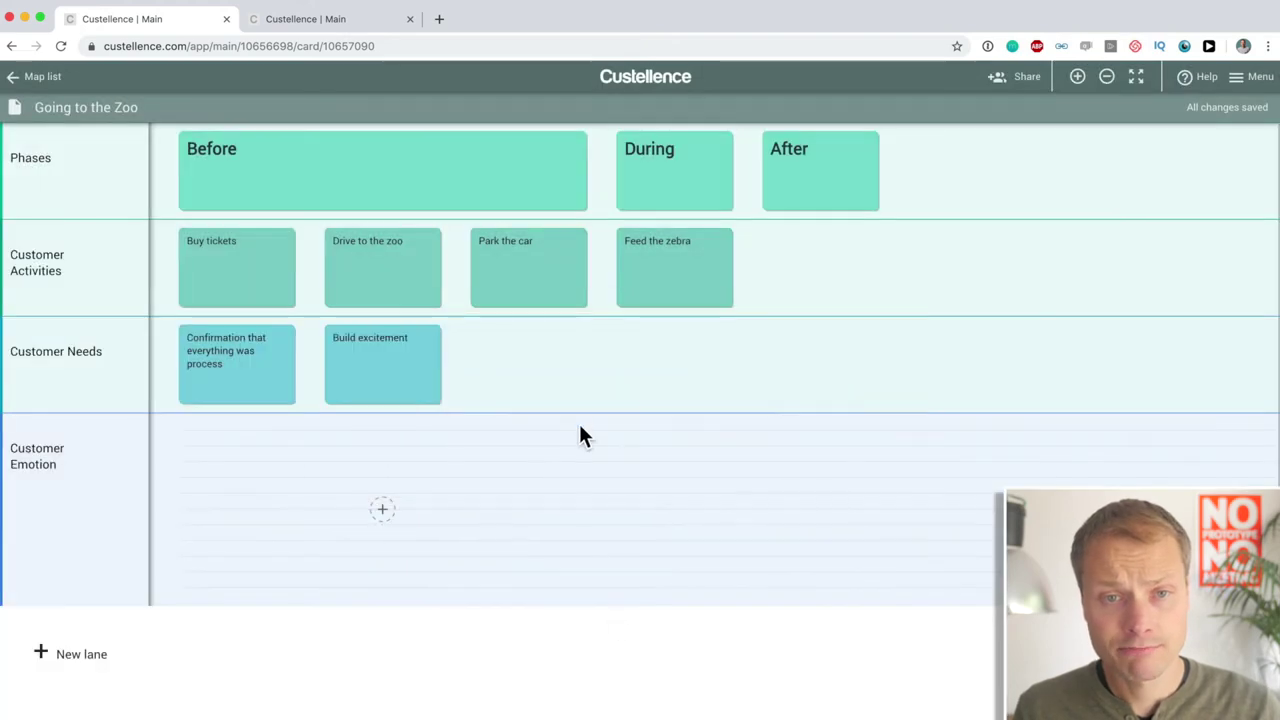
- Add a card reading "Clear navigation" in the Customer Needs lane beneath "Park the car"
click(530, 372)
text(Clear navigation)
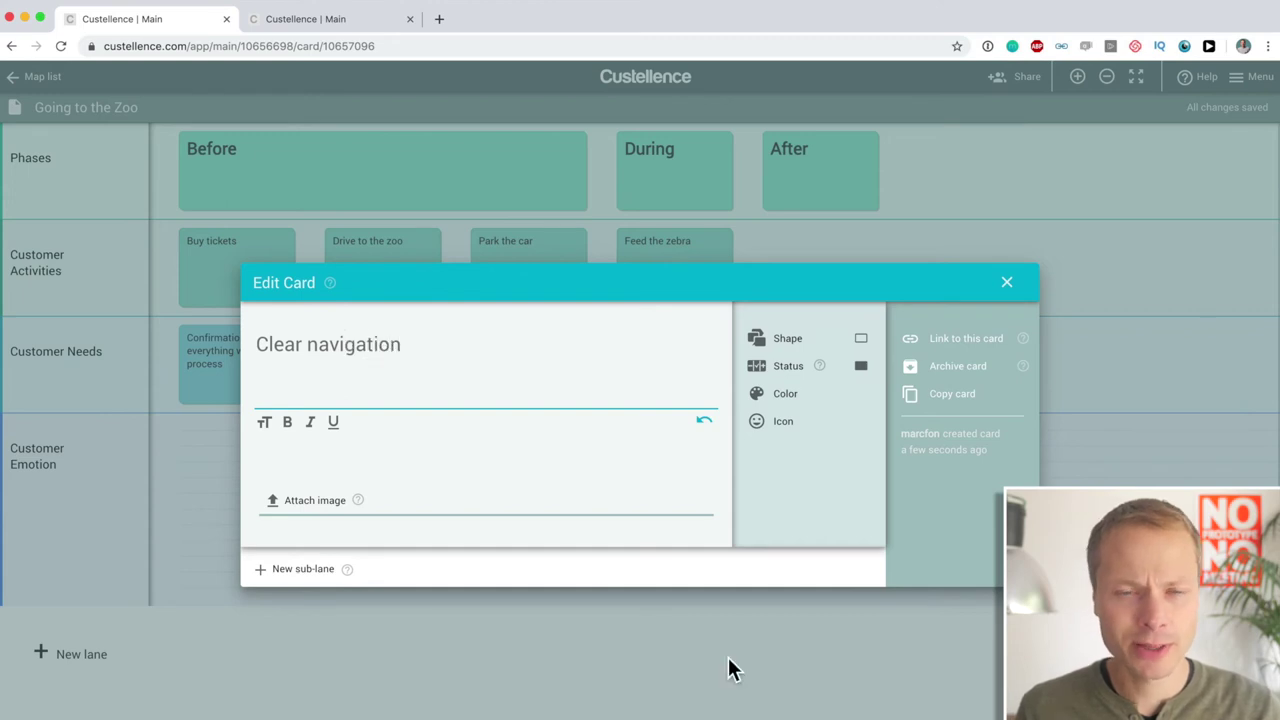
key(Return)
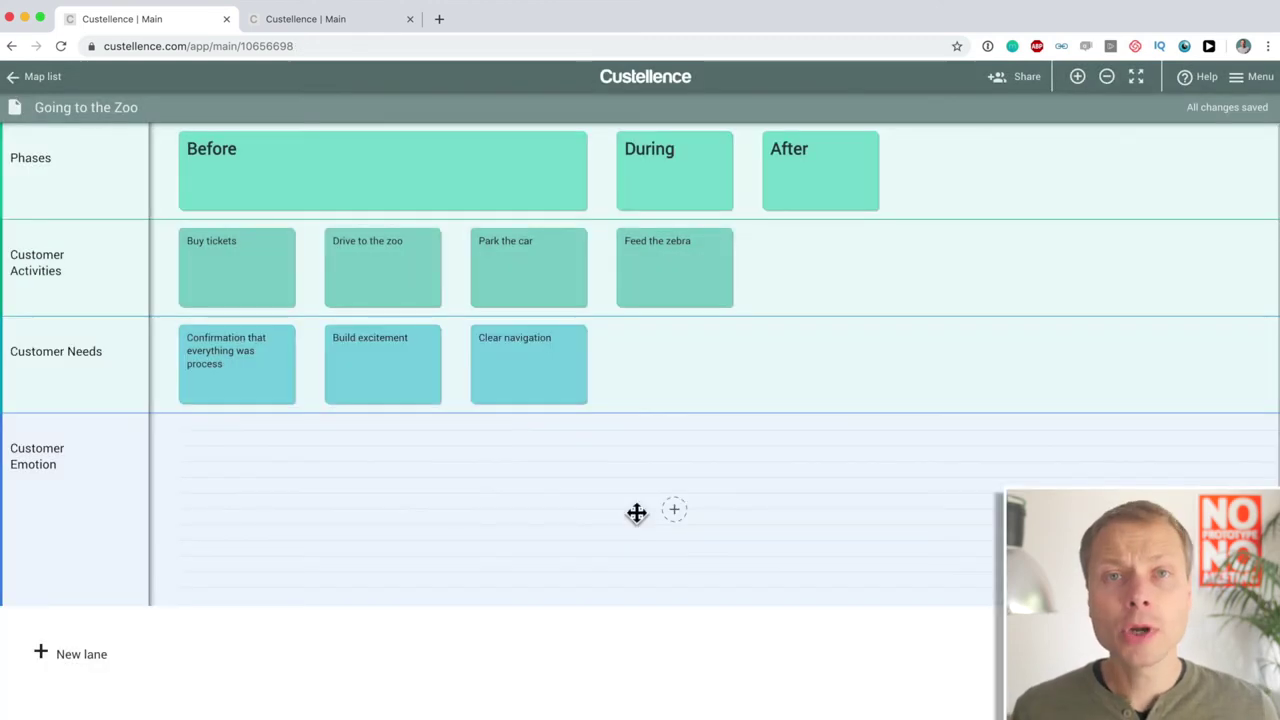
- Plot three Customer Emotion points: mid-height under "Buy tickets", high under "Drive to the zoo" and low under "Park the car"
click(238, 511)
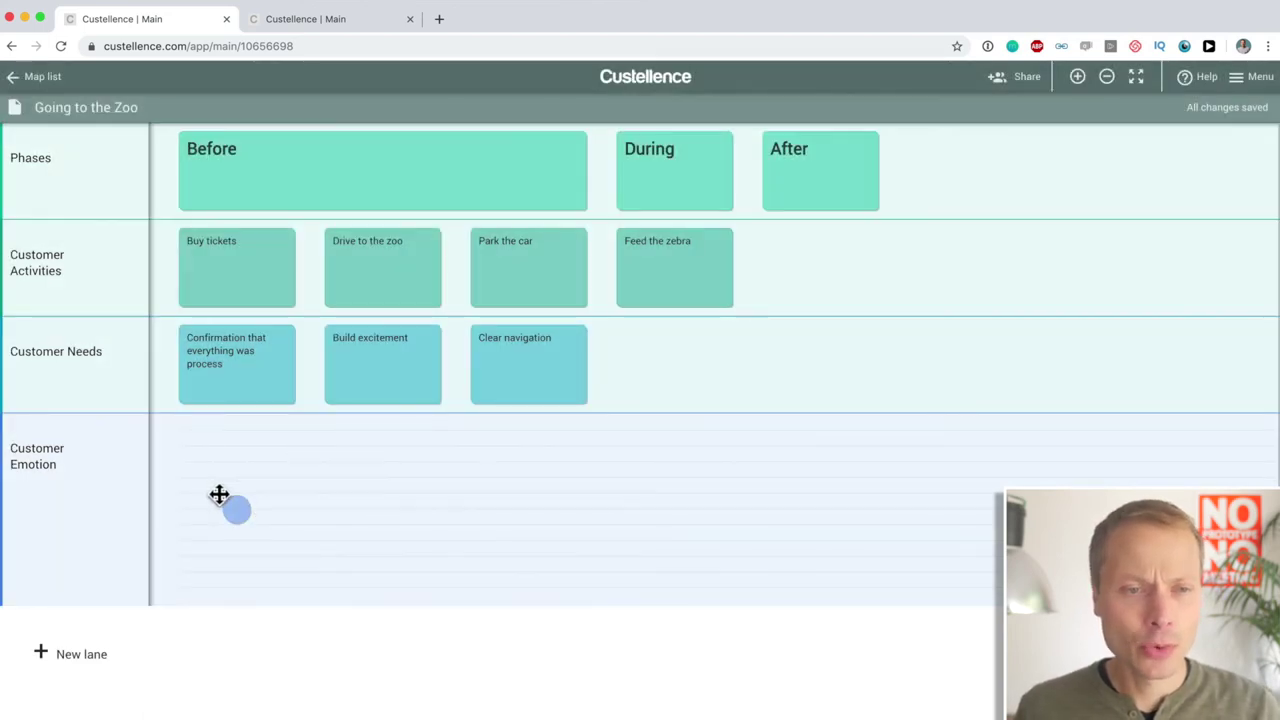
click(384, 512)
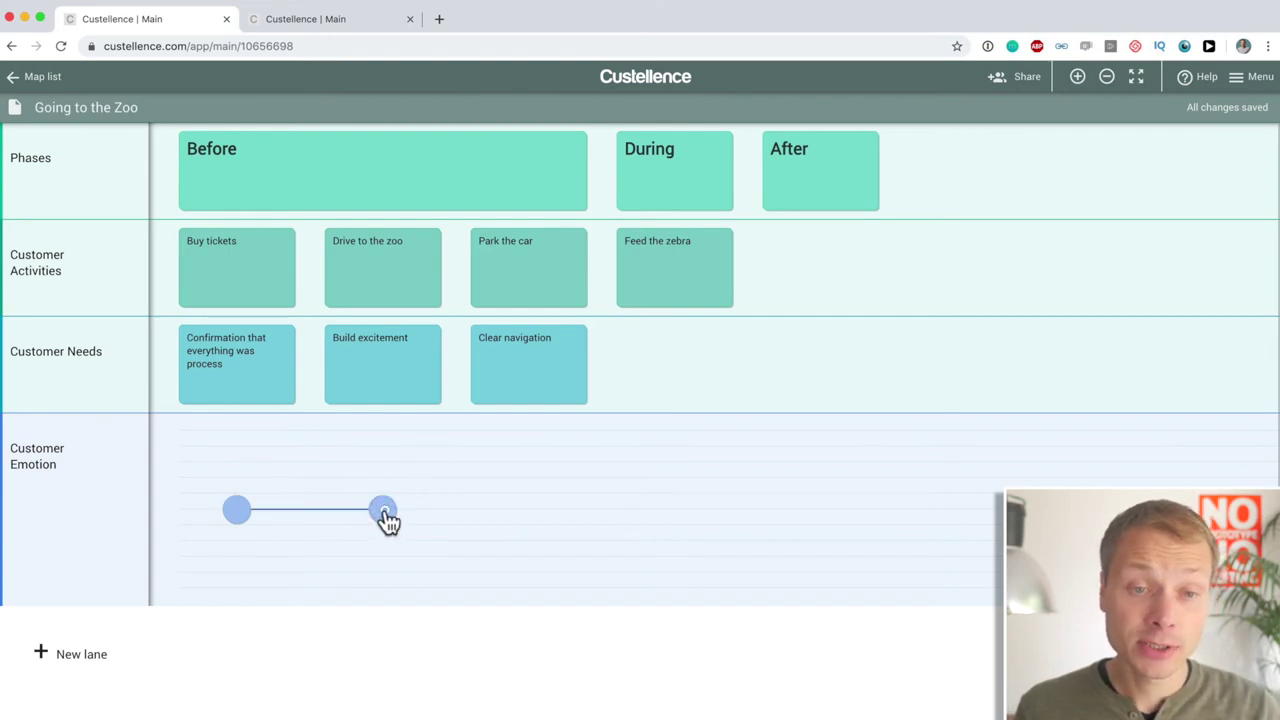
drag(386, 516, 389, 461)
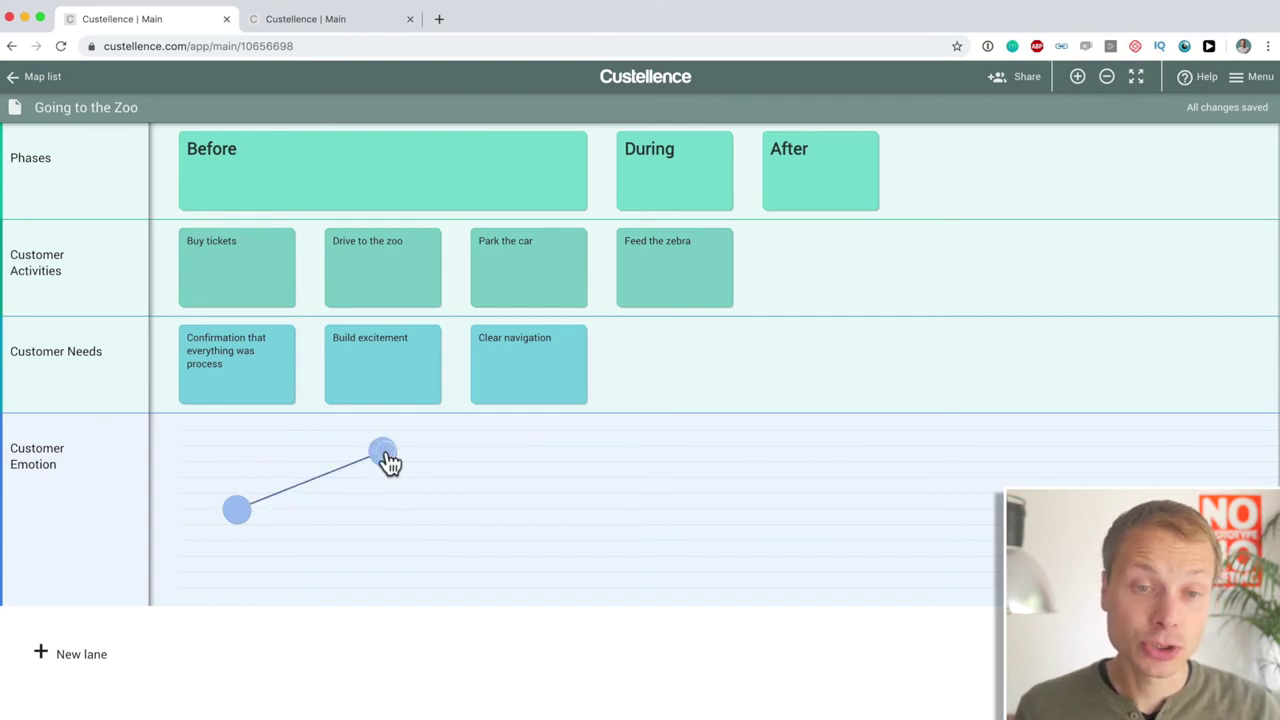
click(529, 512)
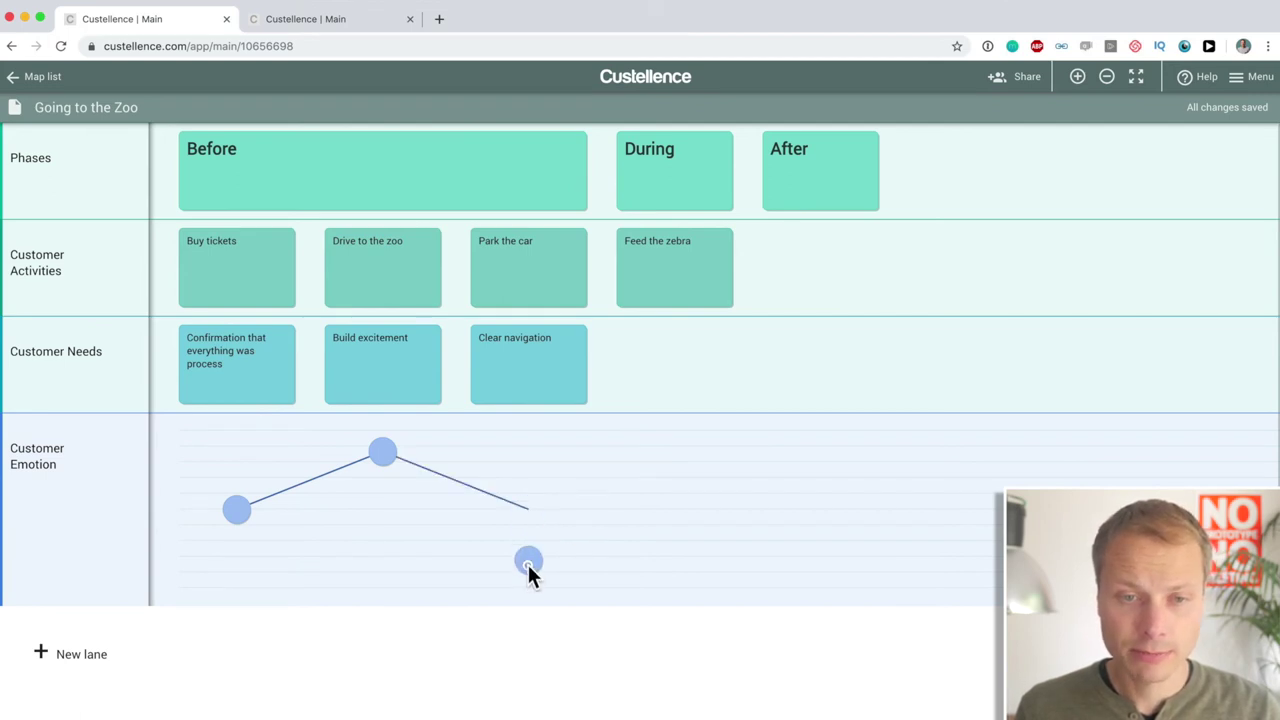
drag(528, 566, 528, 569)
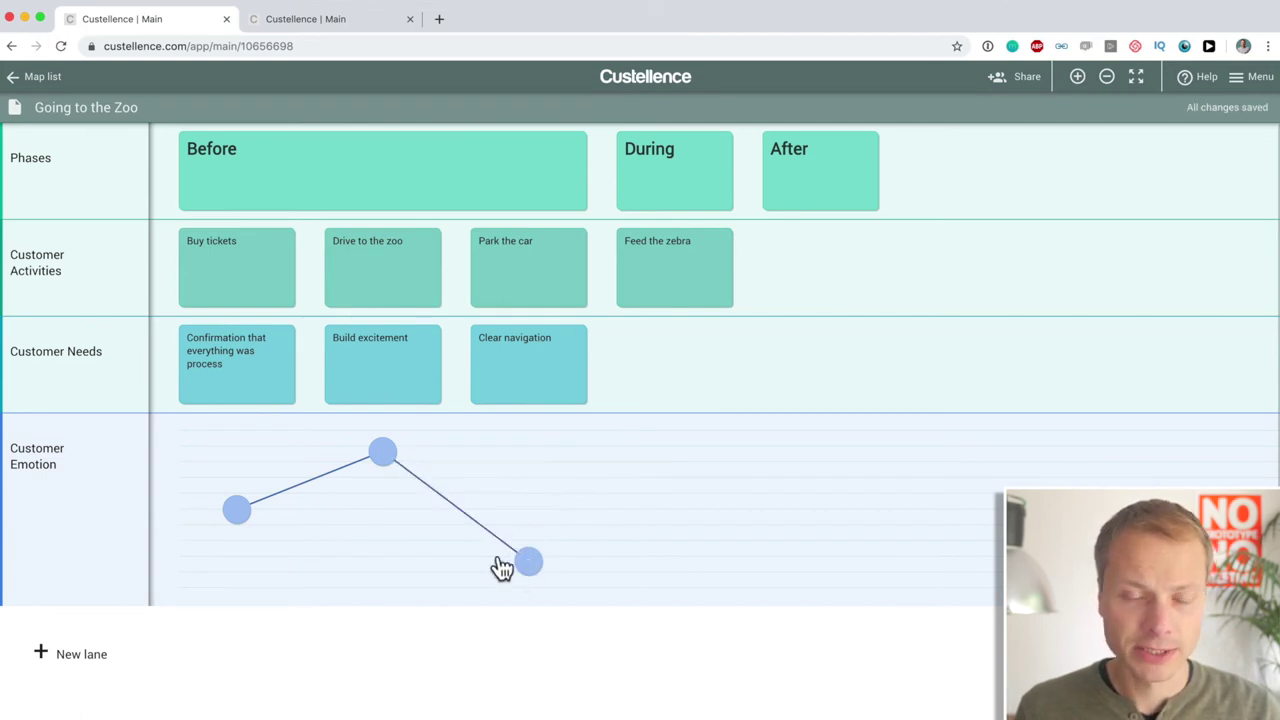
- Color the Customer Emotion point under "Buy tickets" orange
click(235, 512)
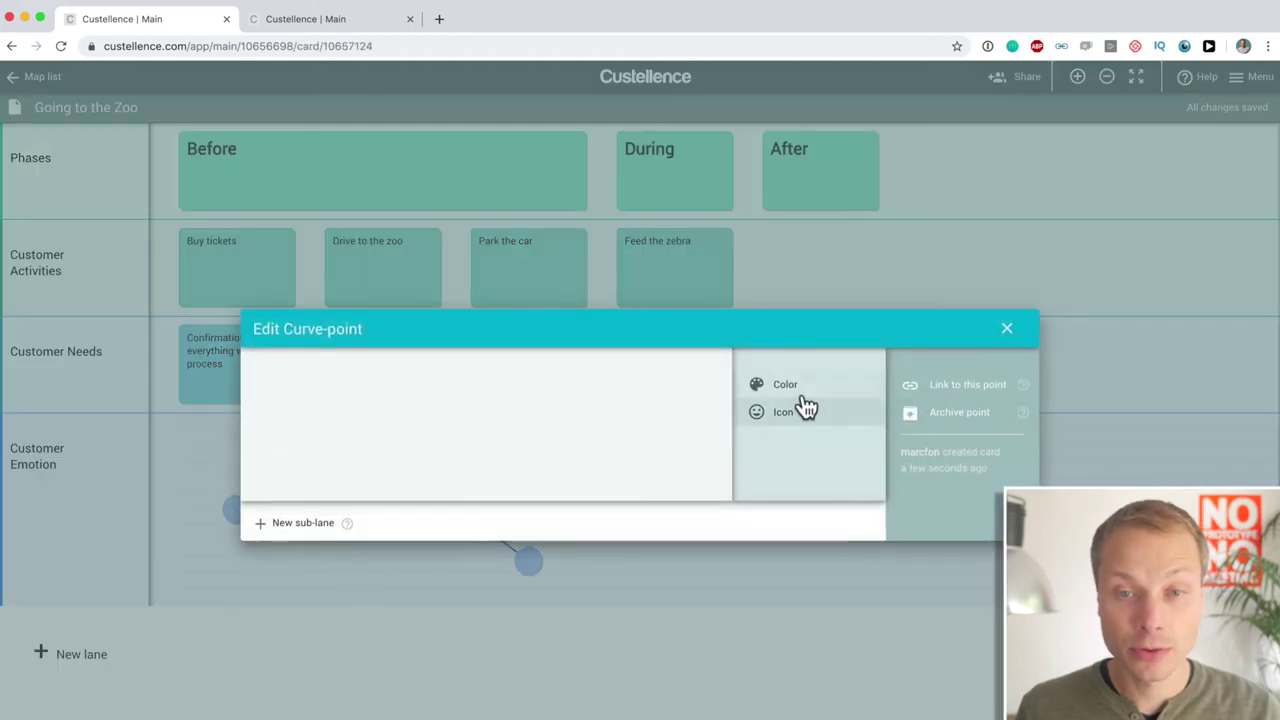
click(792, 388)
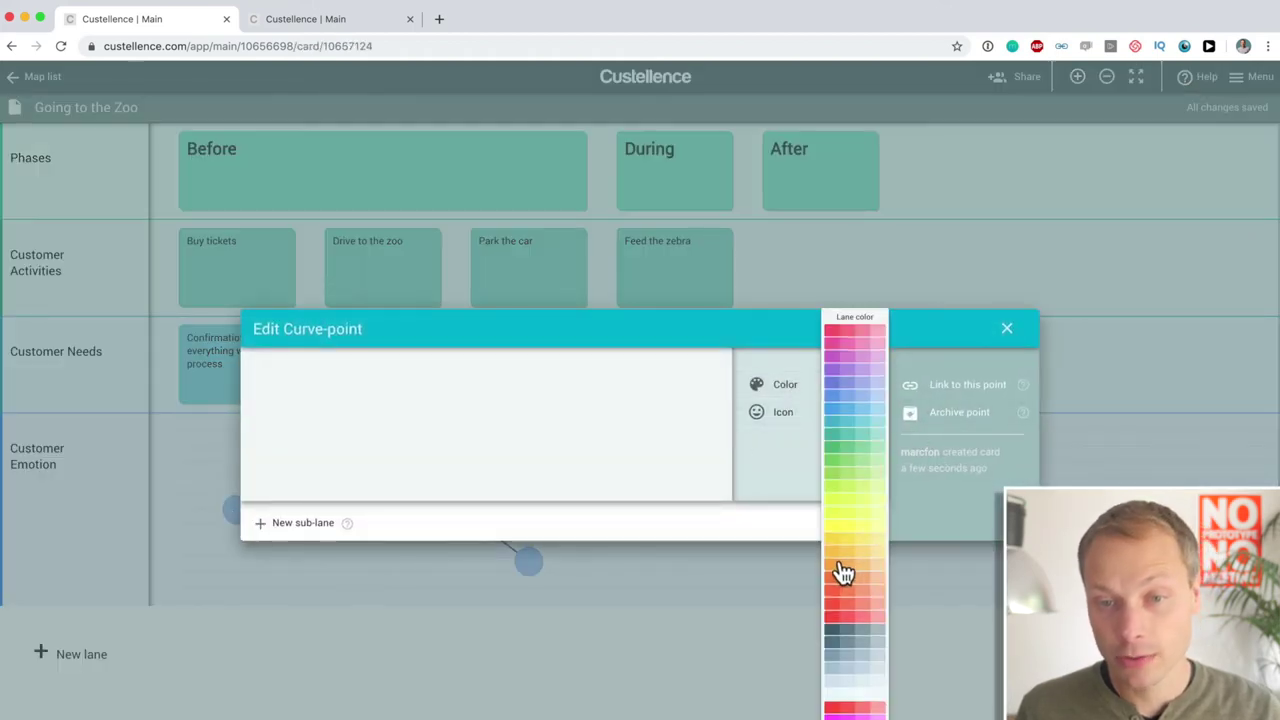
click(834, 563)
click(449, 700)
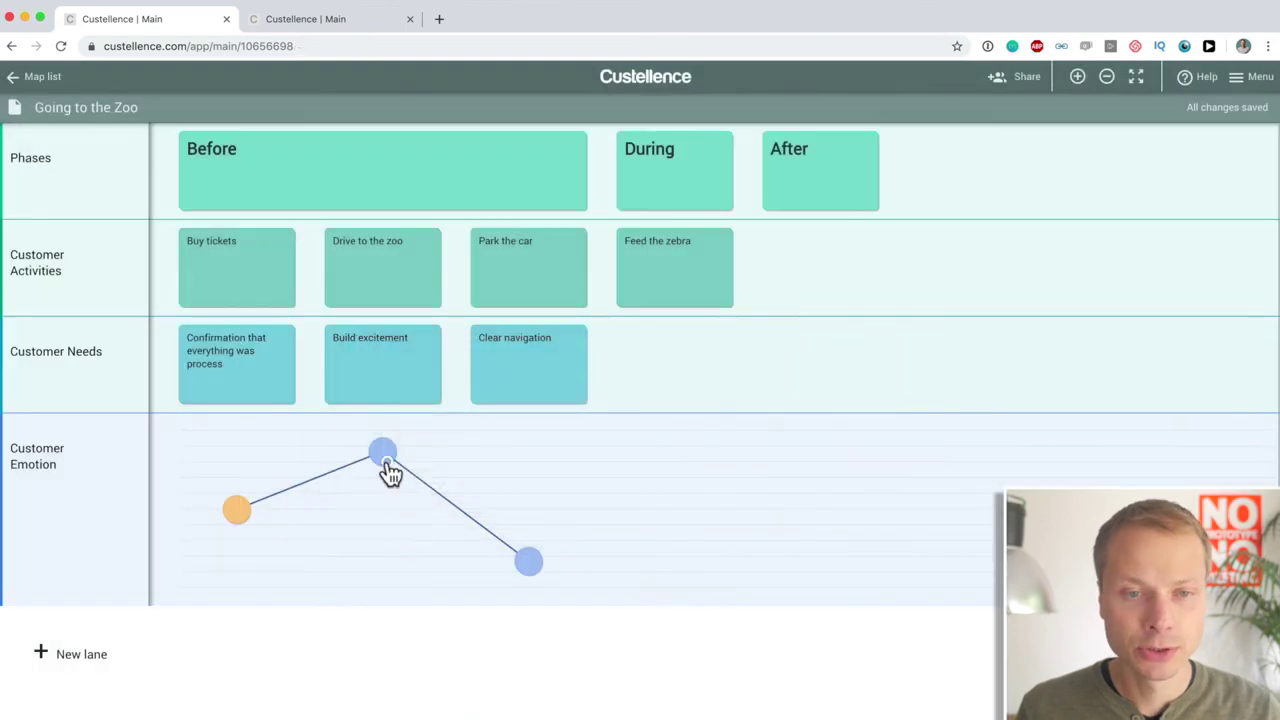
- Color the high Customer Emotion point under "Drive to the zoo" green
click(387, 460)
click(808, 388)
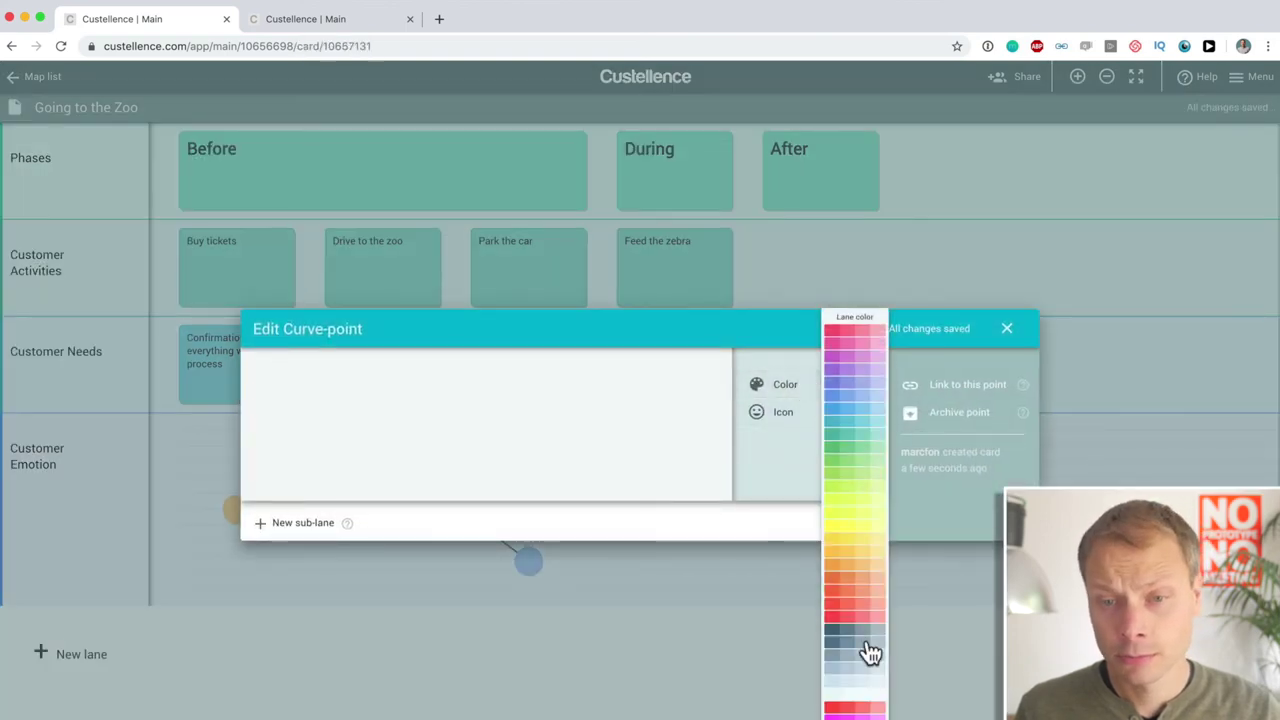
click(831, 452)
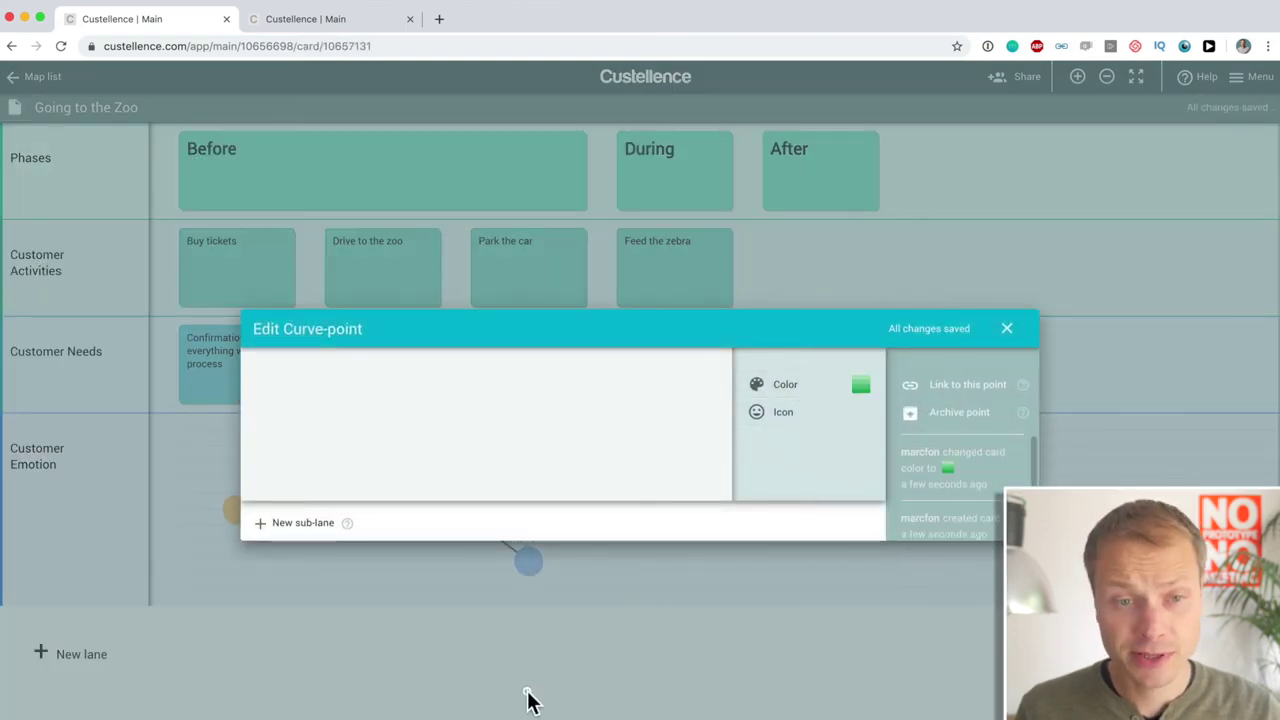
click(526, 697)
- Color the low Customer Emotion point under "Park the car" red
click(527, 562)
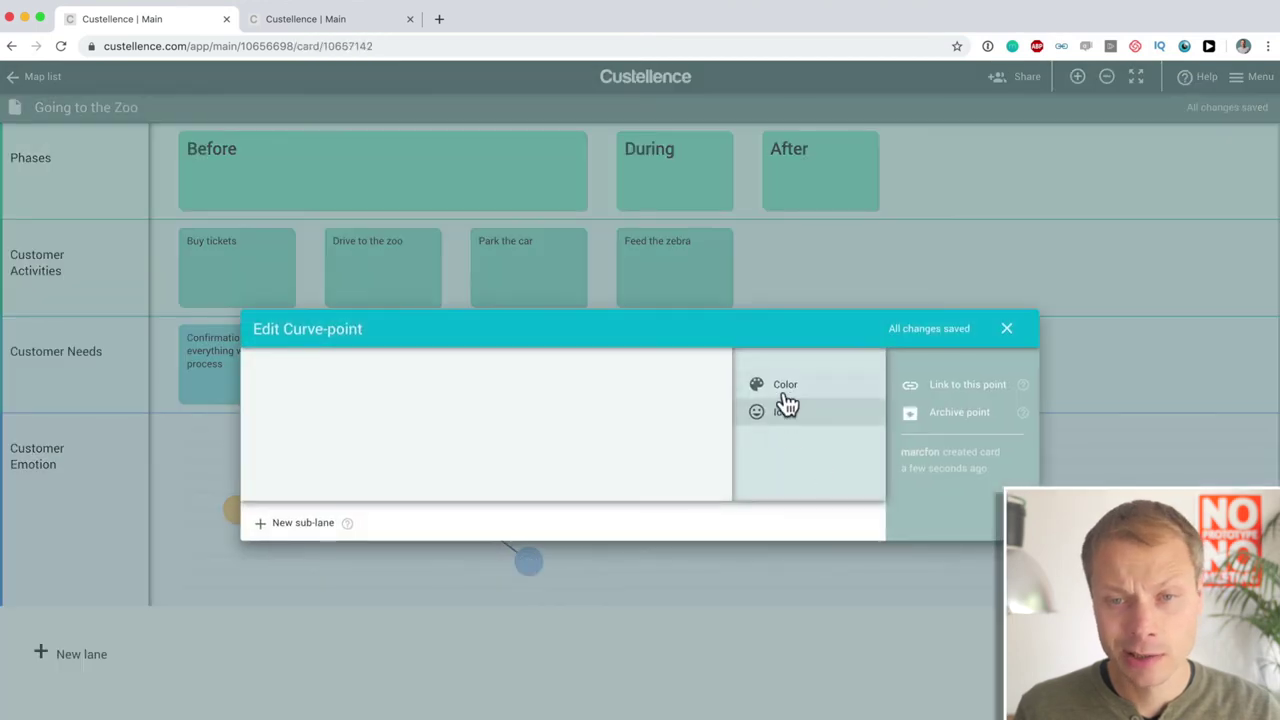
click(786, 383)
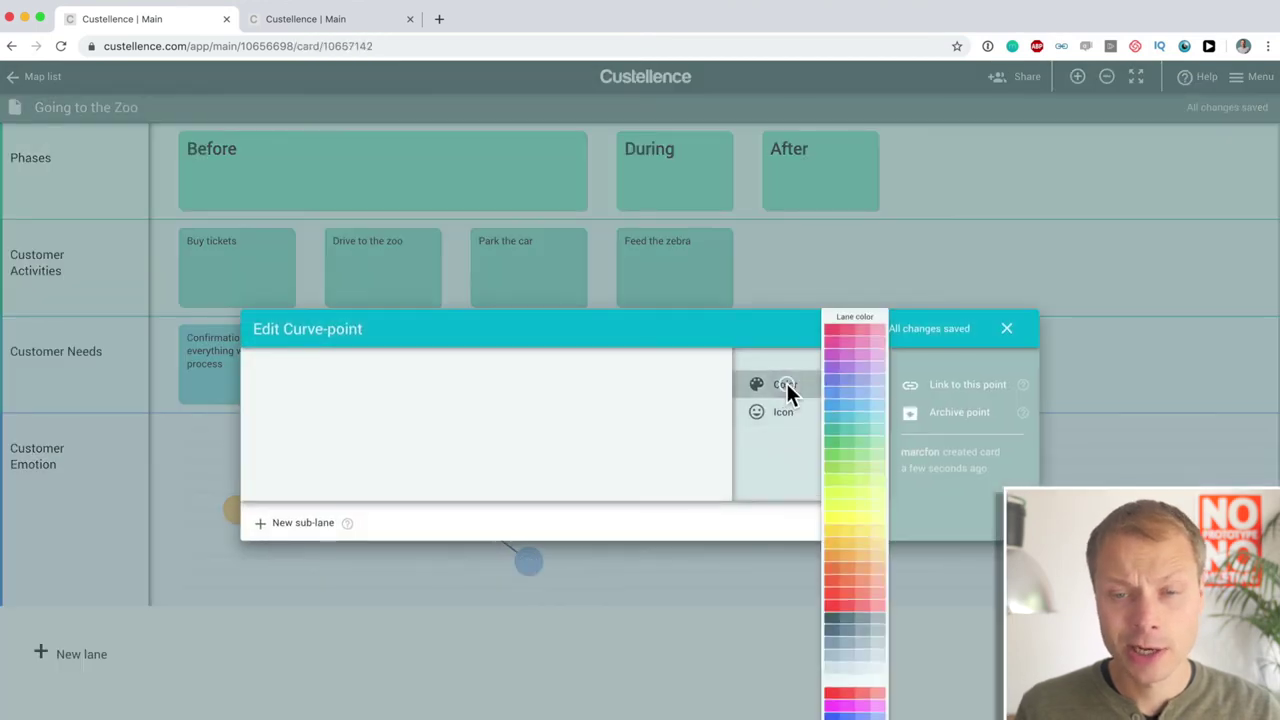
click(837, 608)
click(617, 712)
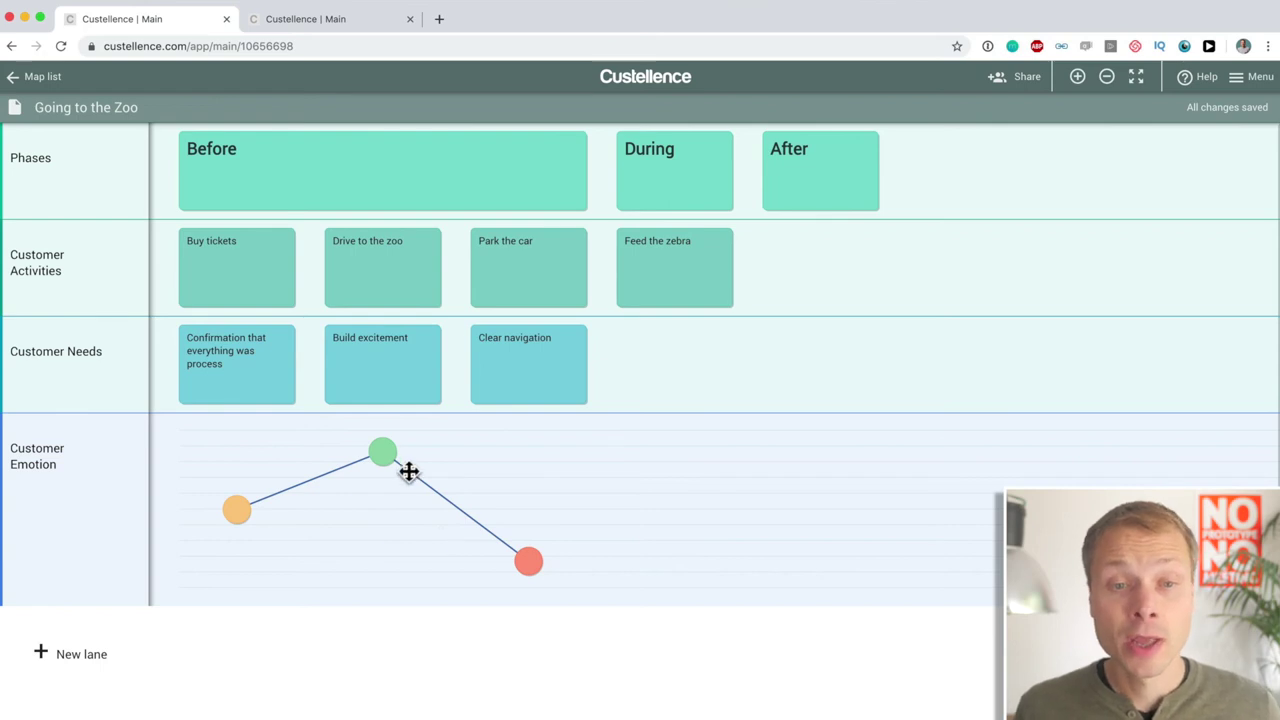
- Give the green Customer Emotion point a smiling face icon
click(382, 454)
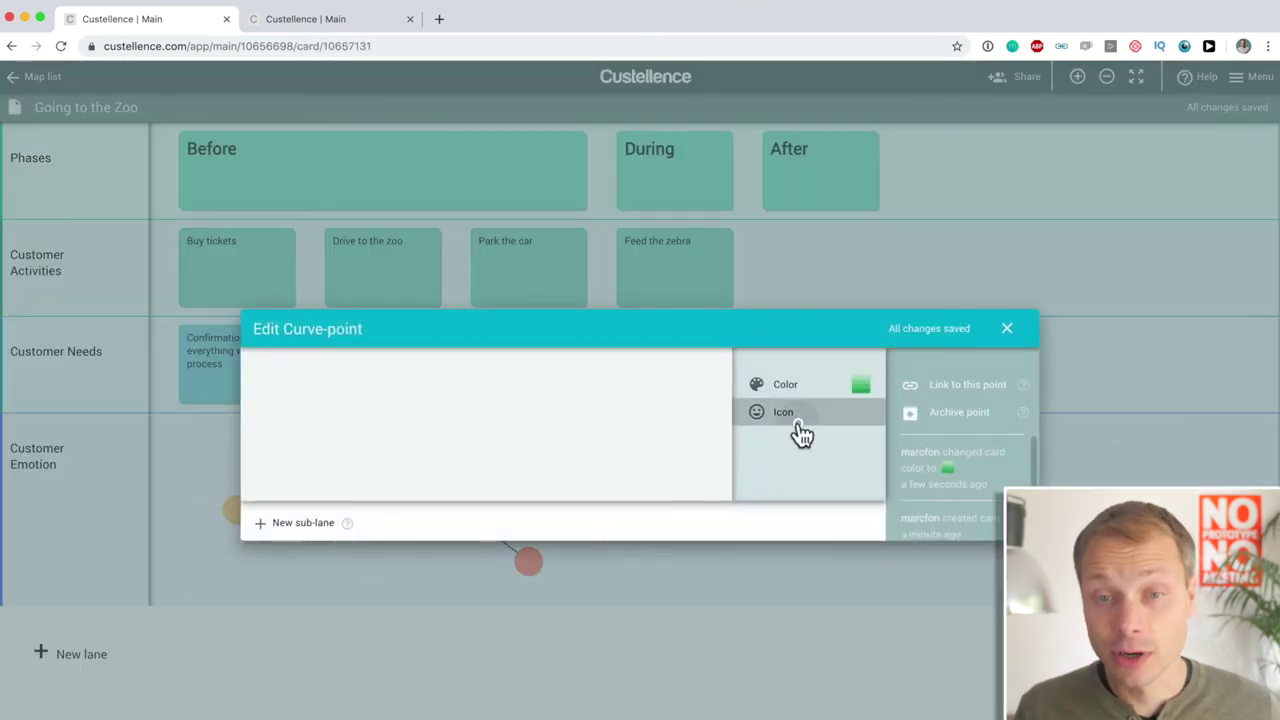
click(798, 420)
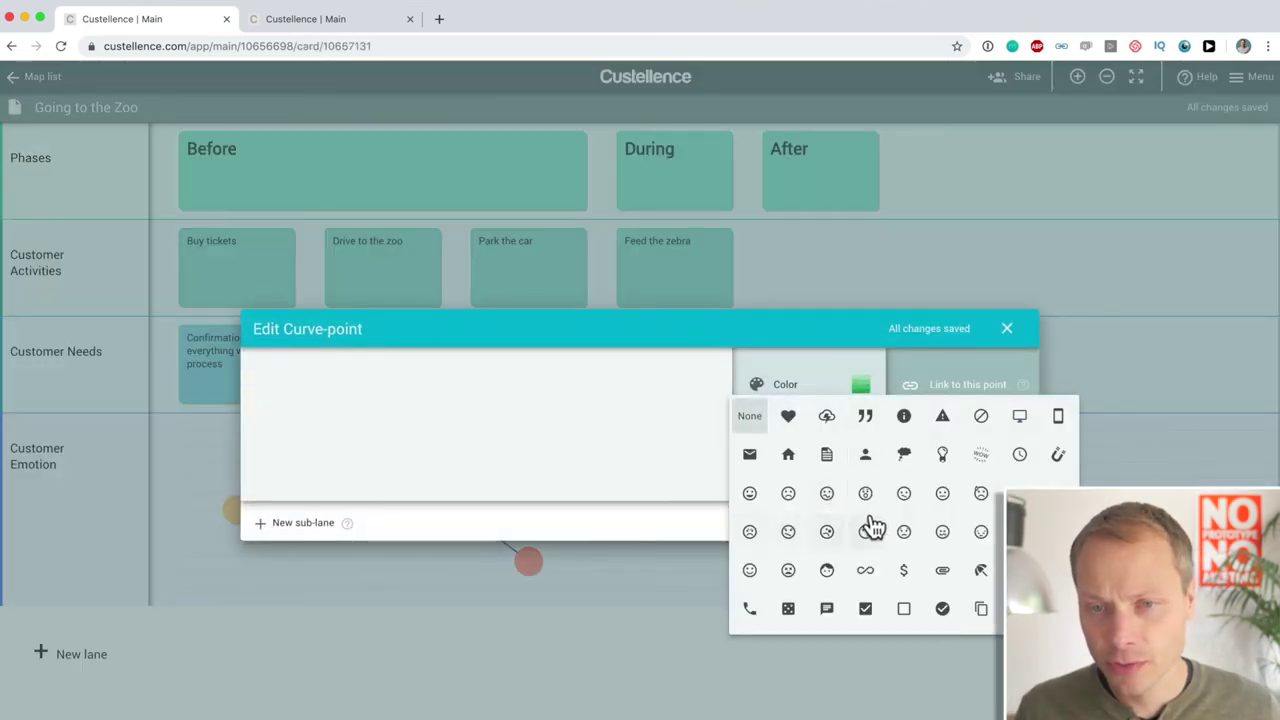
click(1019, 490)
click(537, 695)
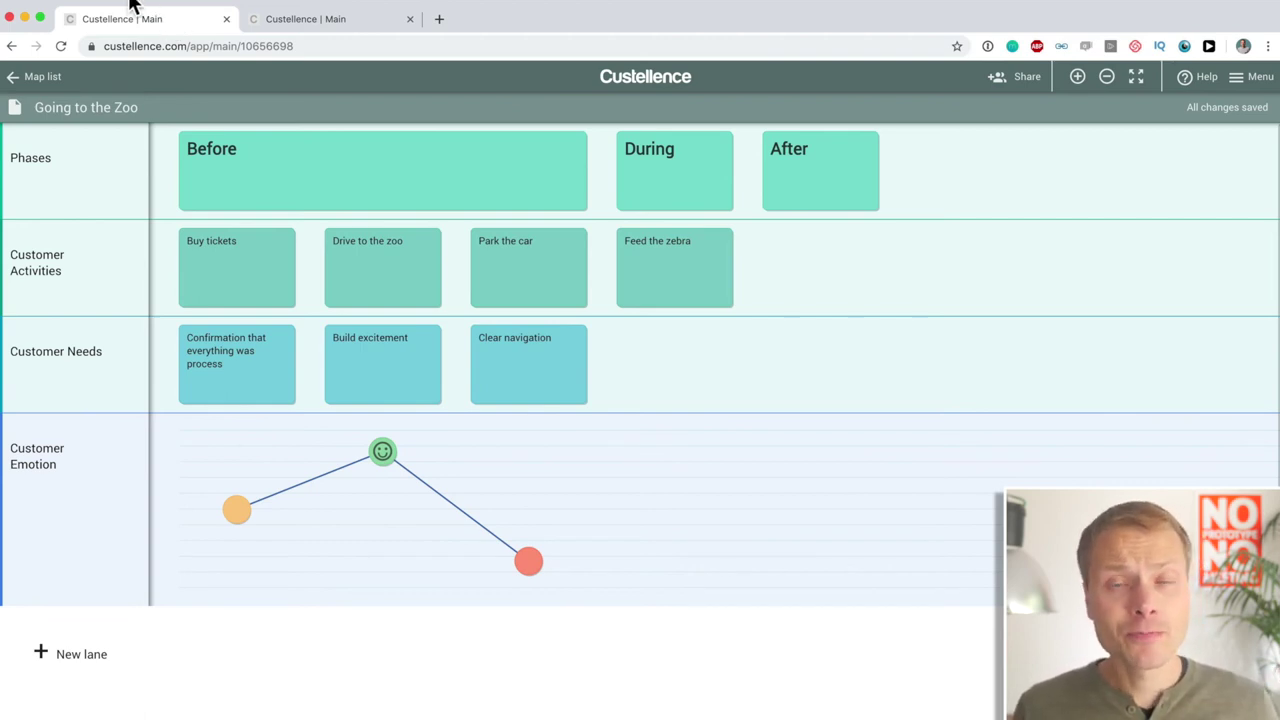
- Add a sub-lane named "Research data" to the Customer Activities lane
mouse_move(94, 251)
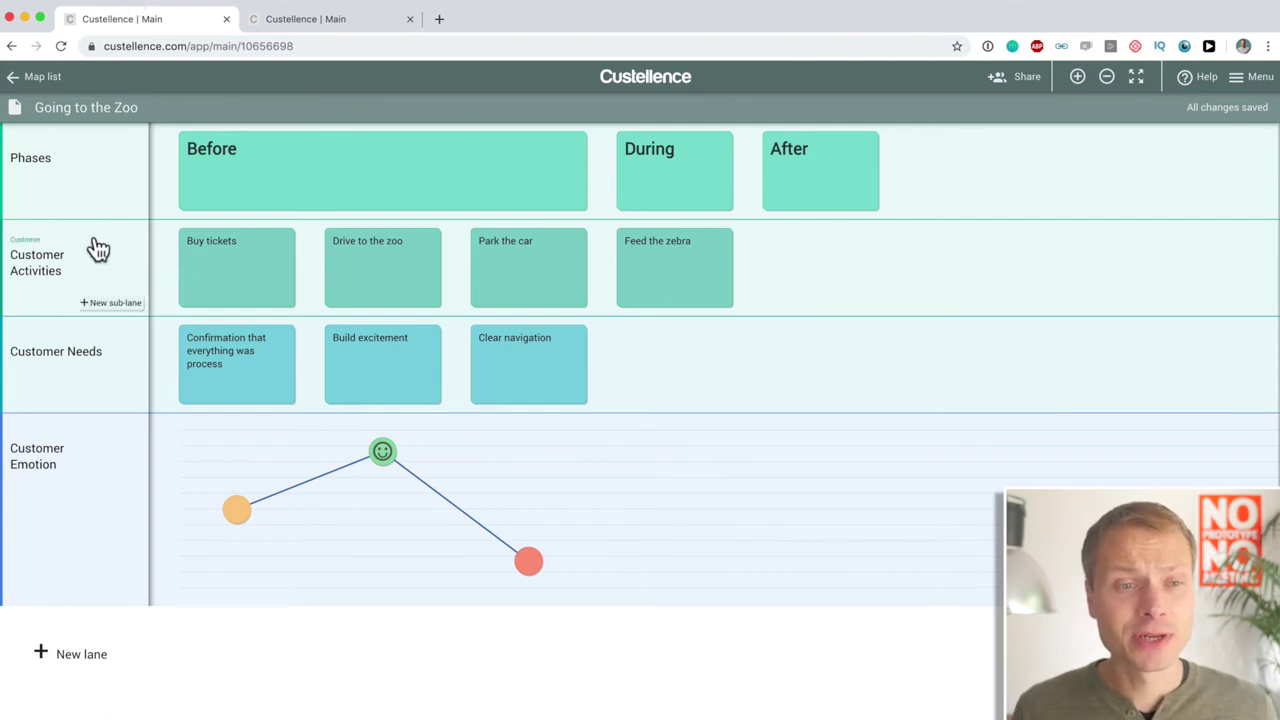
click(128, 308)
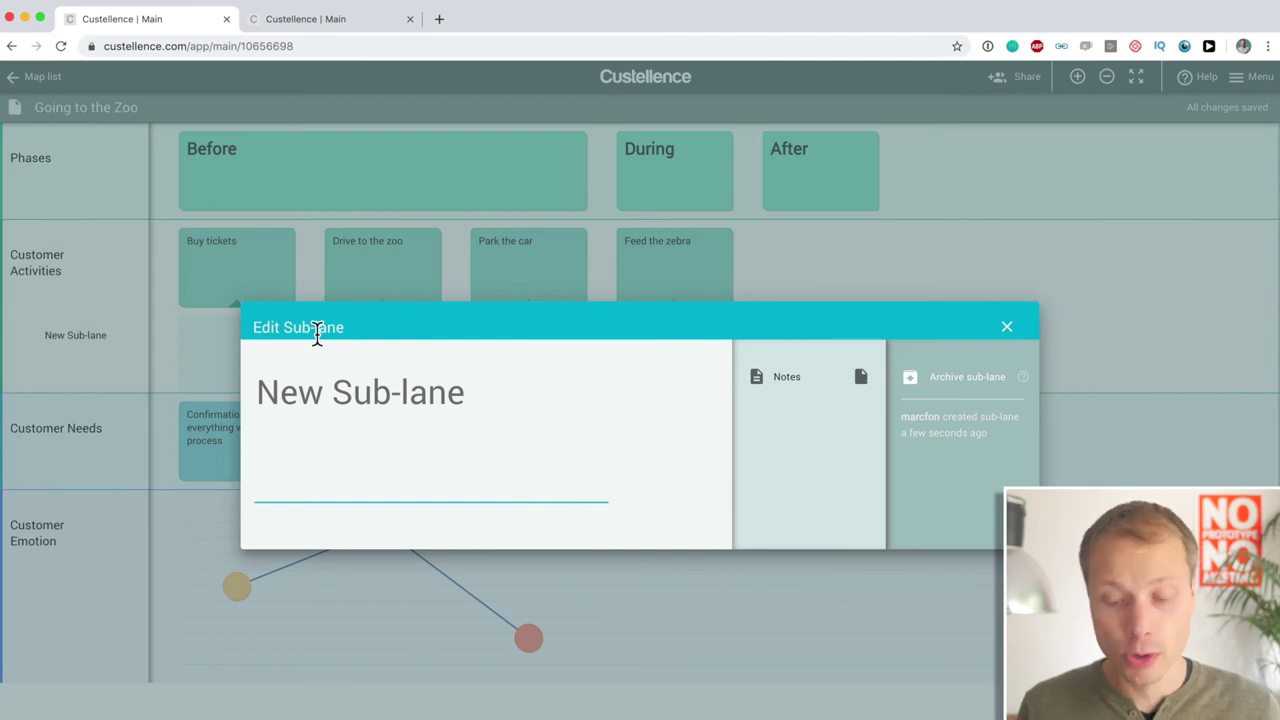
key(super+a)
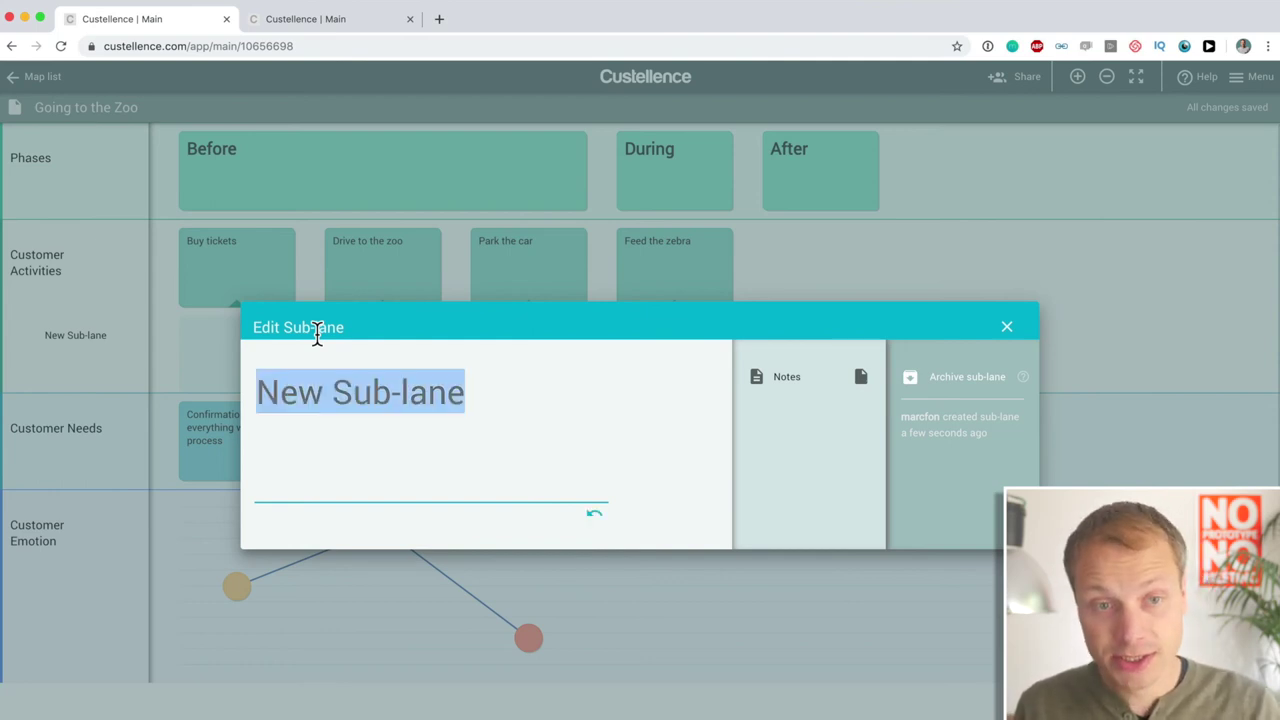
text(Research )
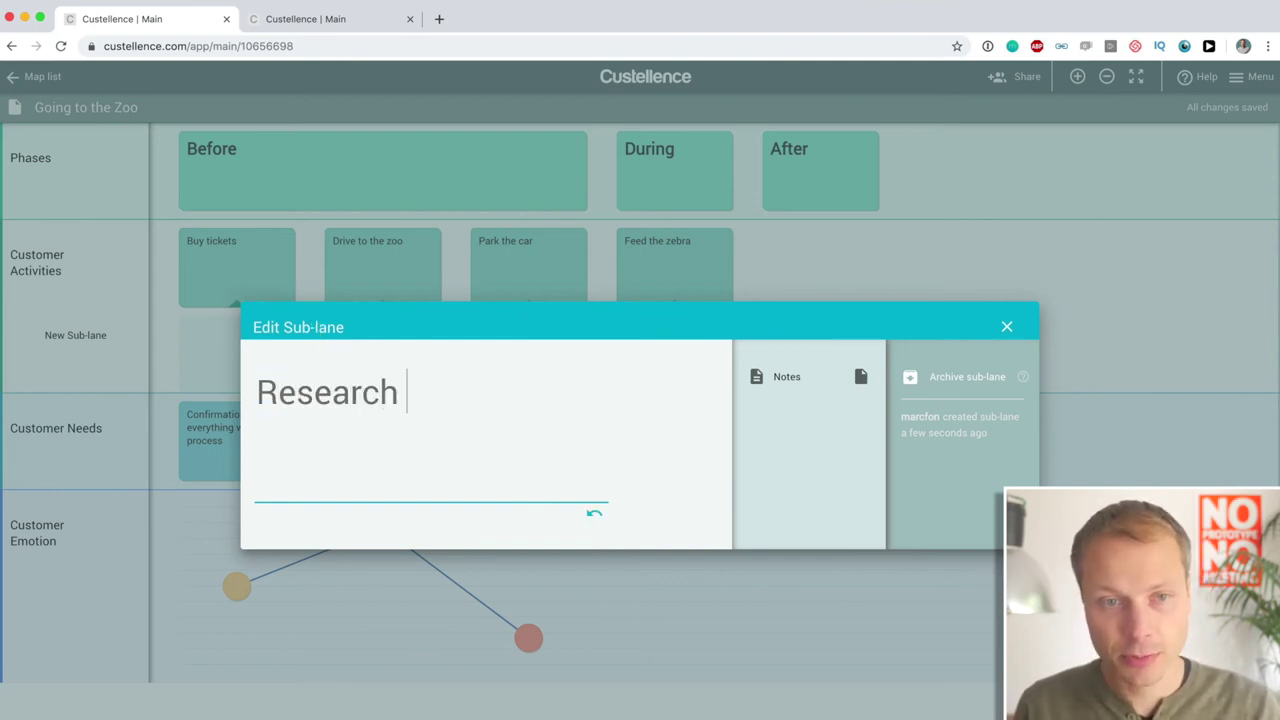
text(data)
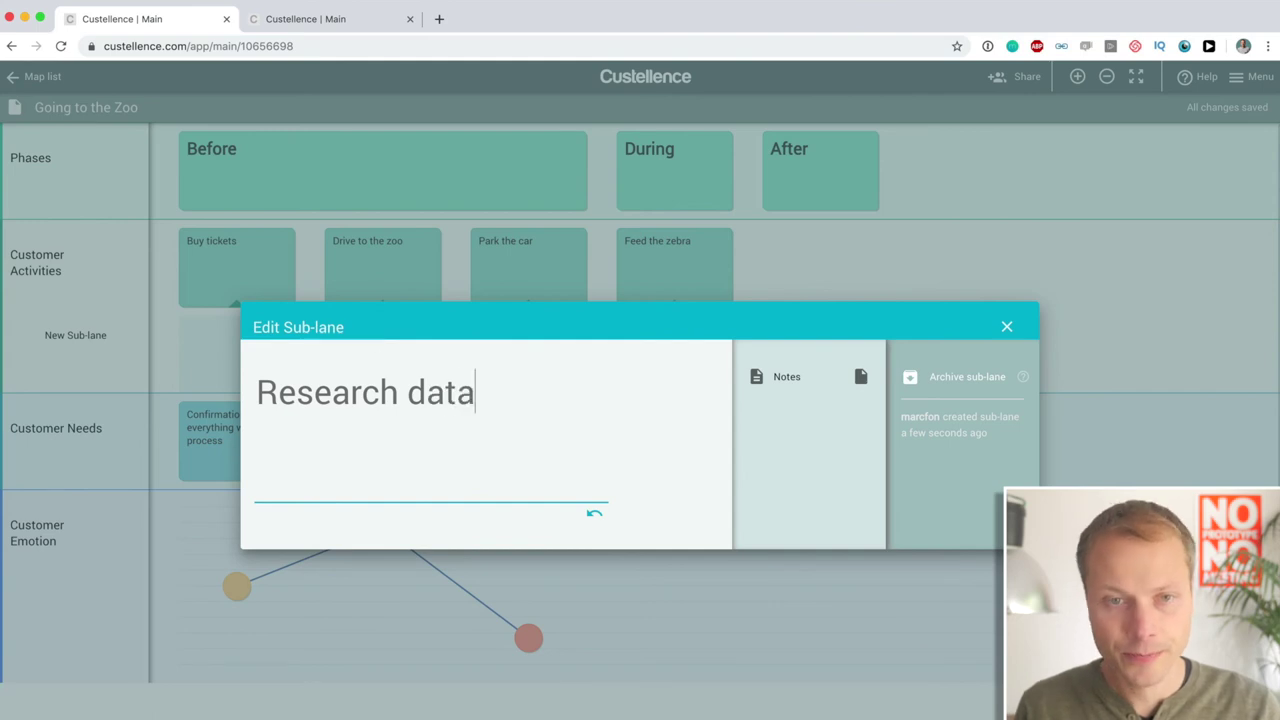
key(Return)
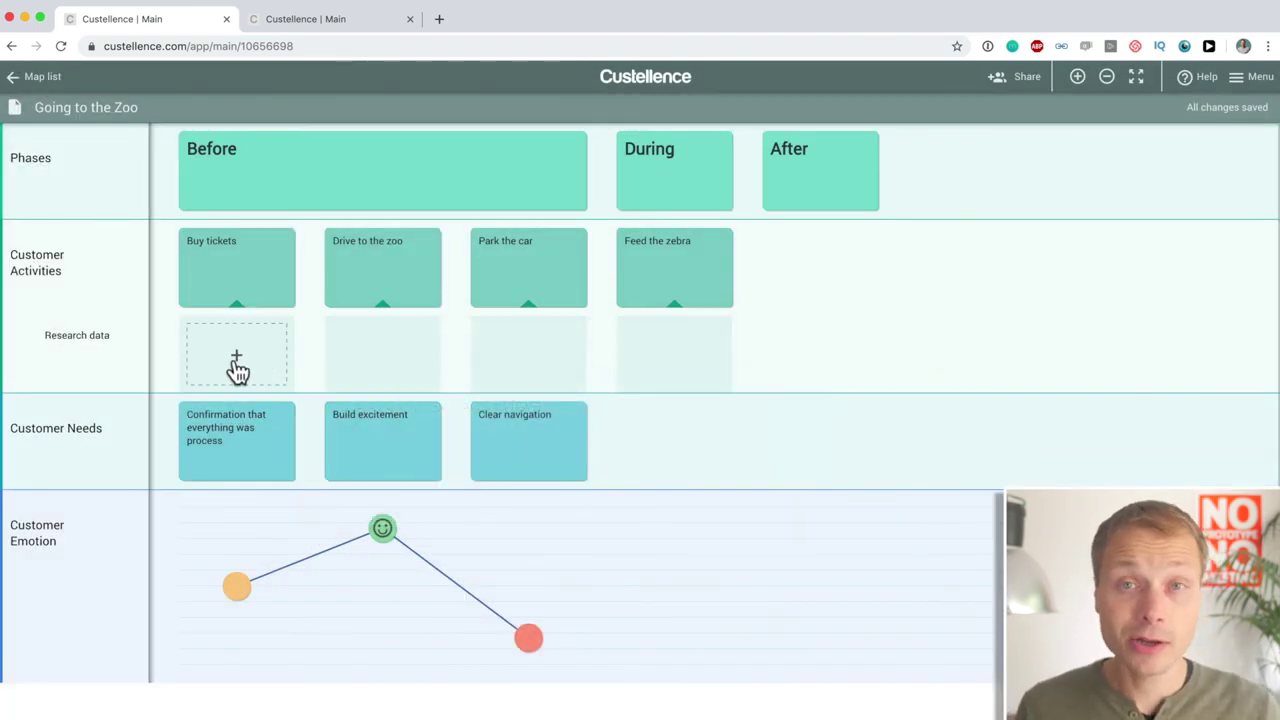
- Add a text sub-card reading "Looked Google analytics" in the Research data sub-lane beneath "Buy tickets"
click(237, 362)
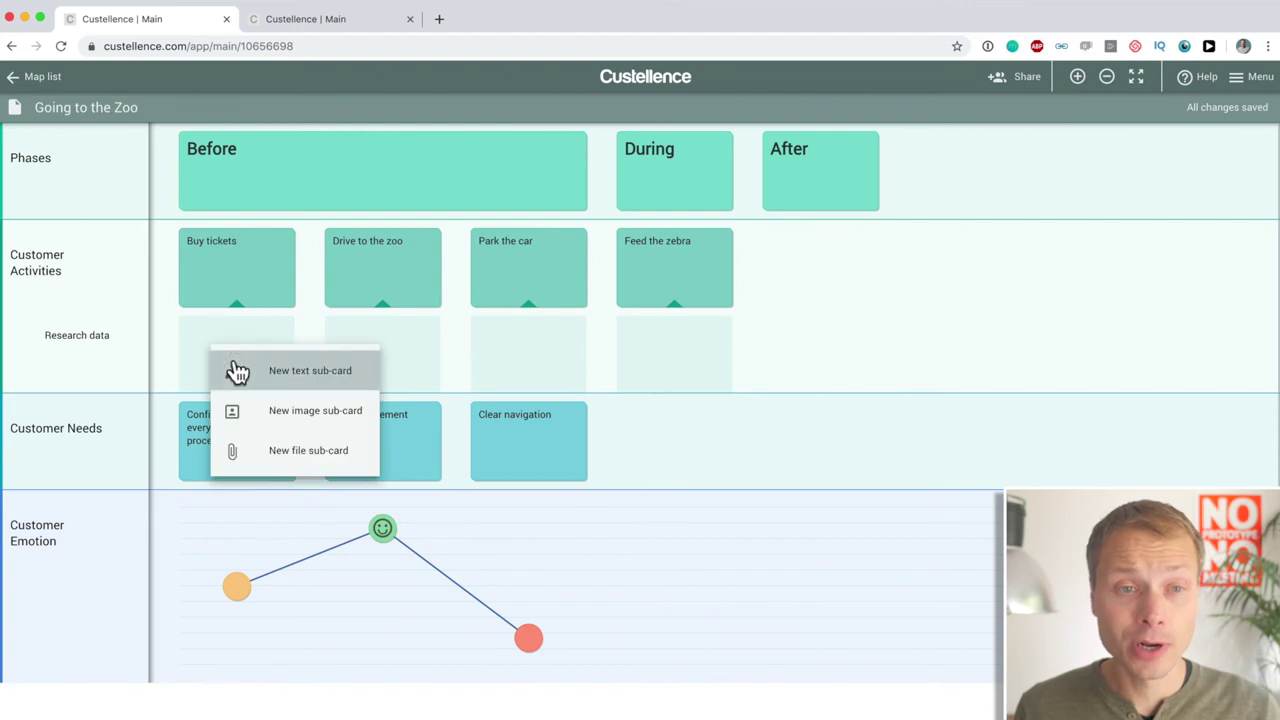
click(333, 383)
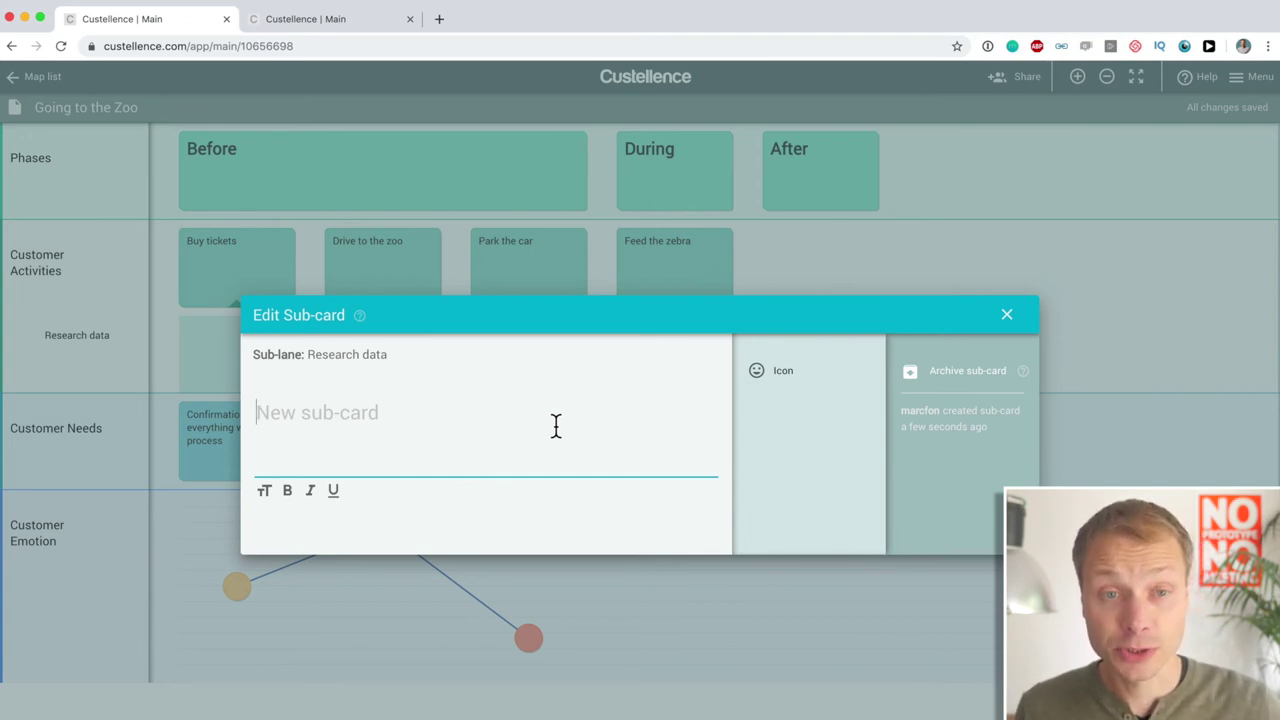
text(Google)
text(d)
key(BackSpace)
text(analyticsLoked)
key(BackSpace)
key(BackSpace)
key(BackSpace)
text(ooked)
key(Left)
key(Left)
key(Left)
key(Left)
key(Left)
key(BackSpace)
key(Escape)
- Add an image sub-card with zoo.jpg from the Desktop's custellence folder in the Research data sub-lane beneath "Drive to the zoo"
mouse_move(411, 346)
click(414, 376)
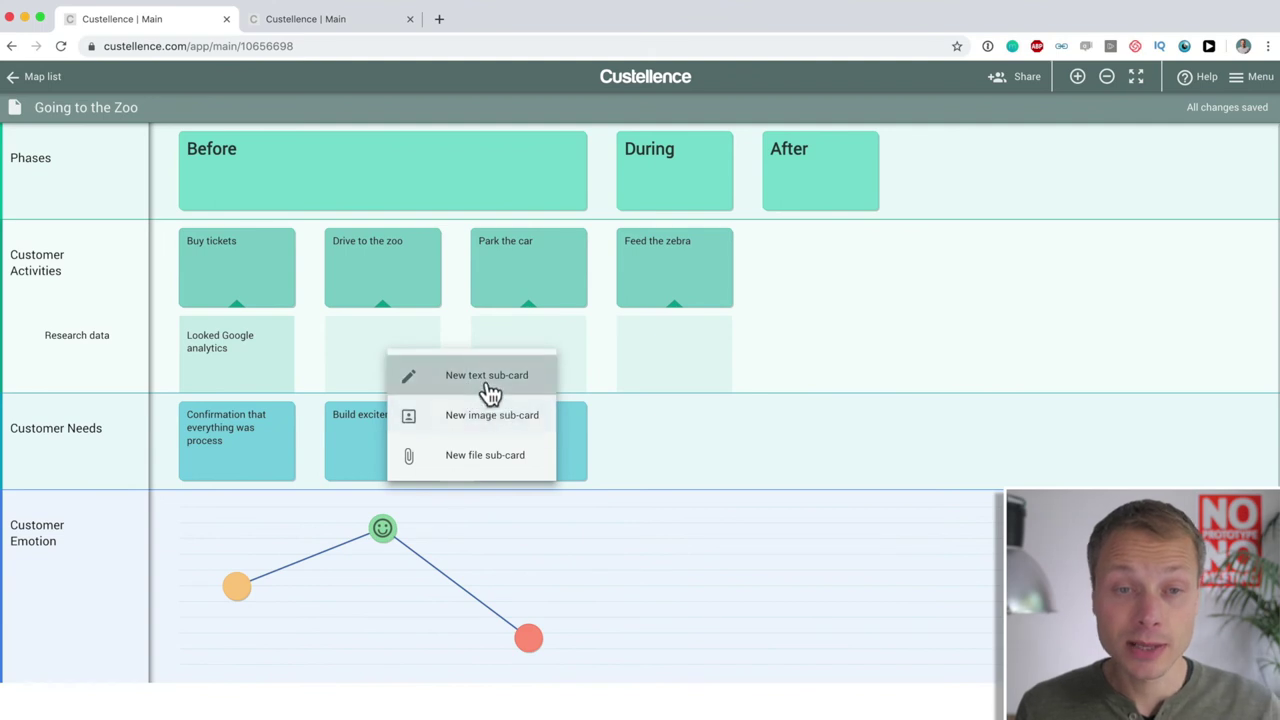
click(480, 417)
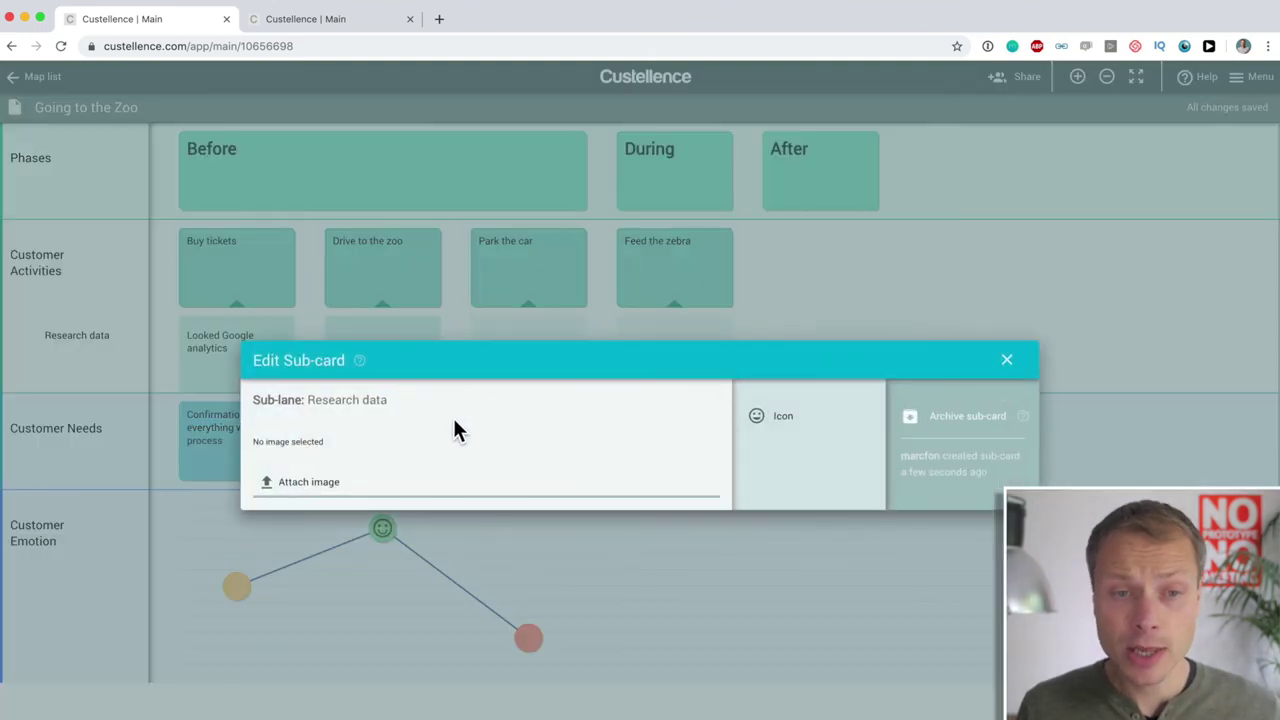
click(285, 484)
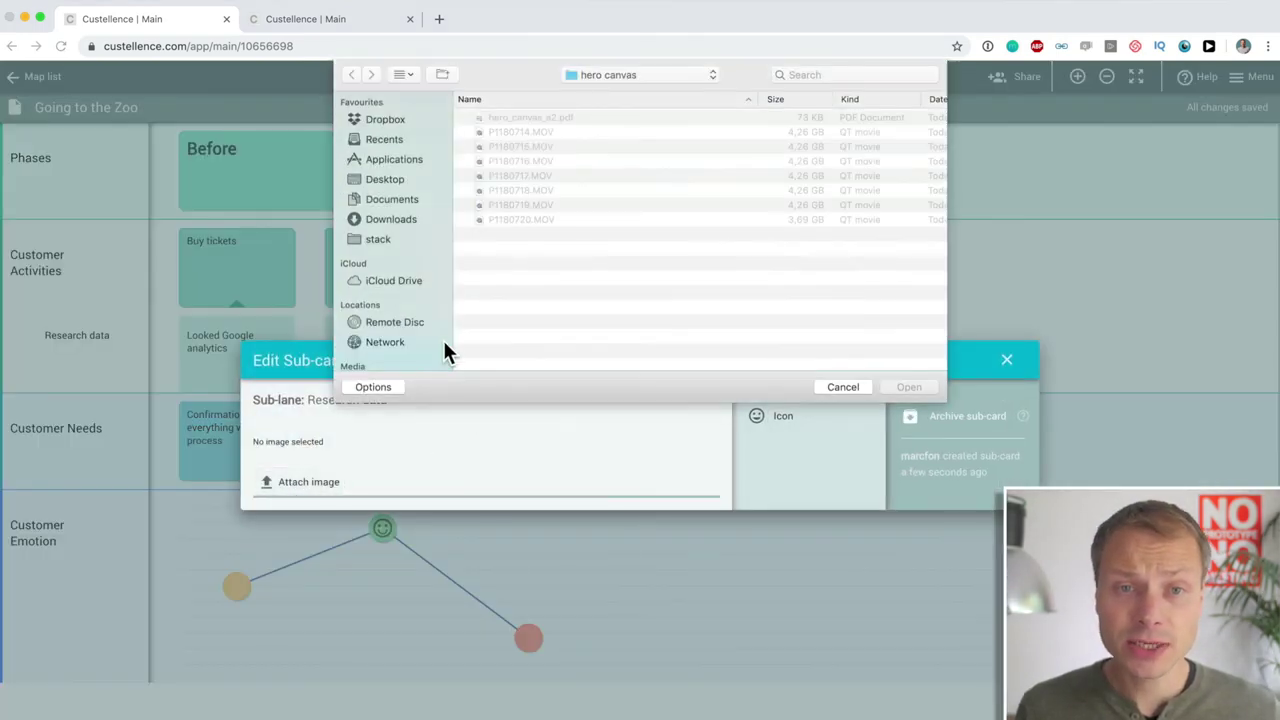
click(405, 179)
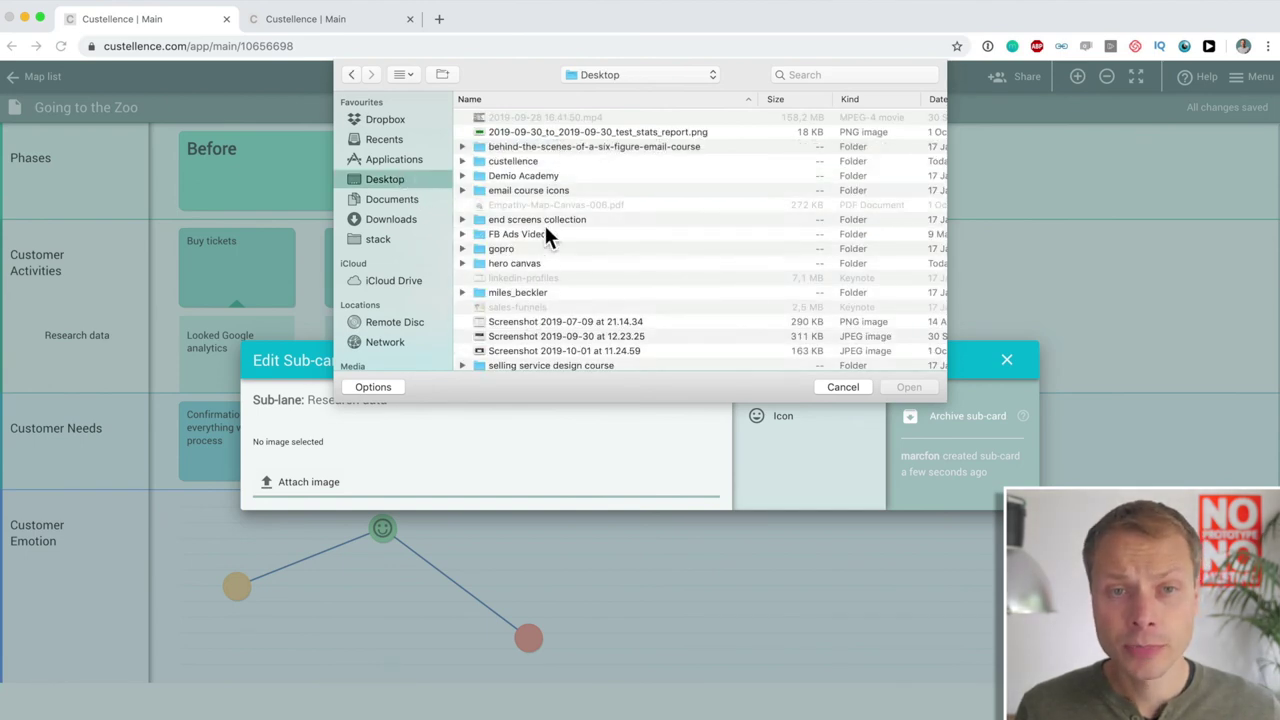
double_click(540, 161)
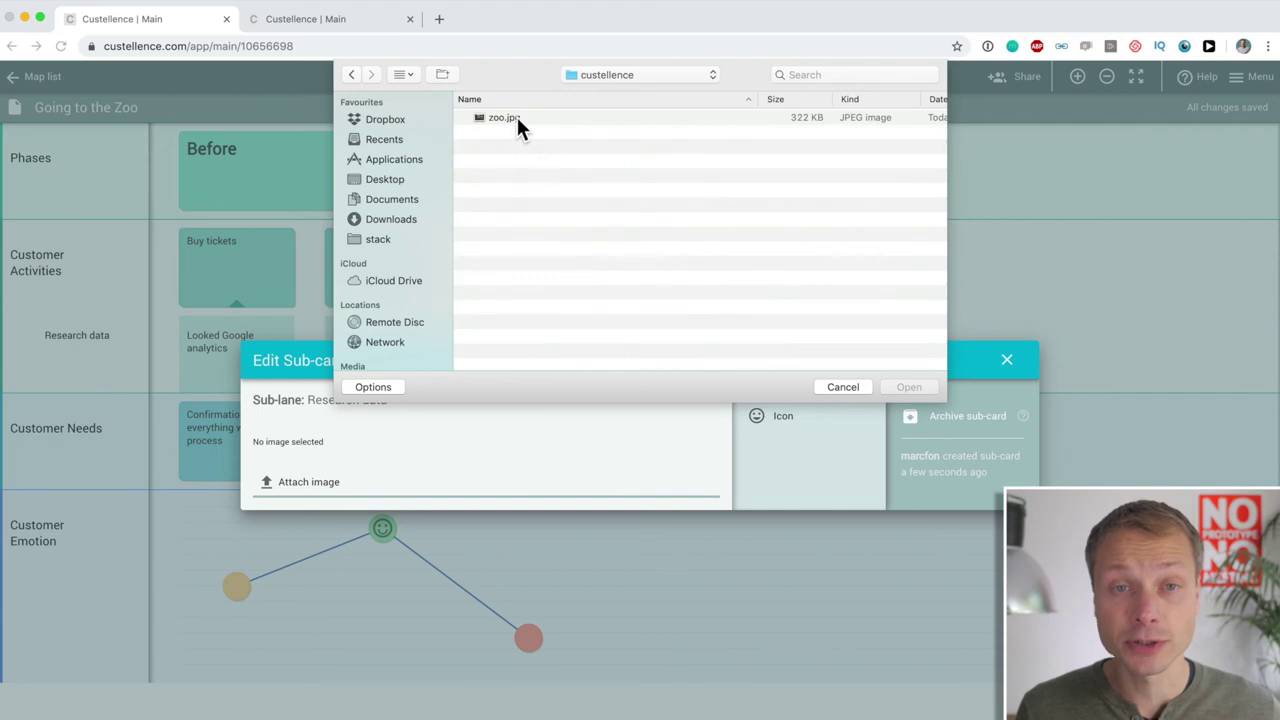
double_click(511, 118)
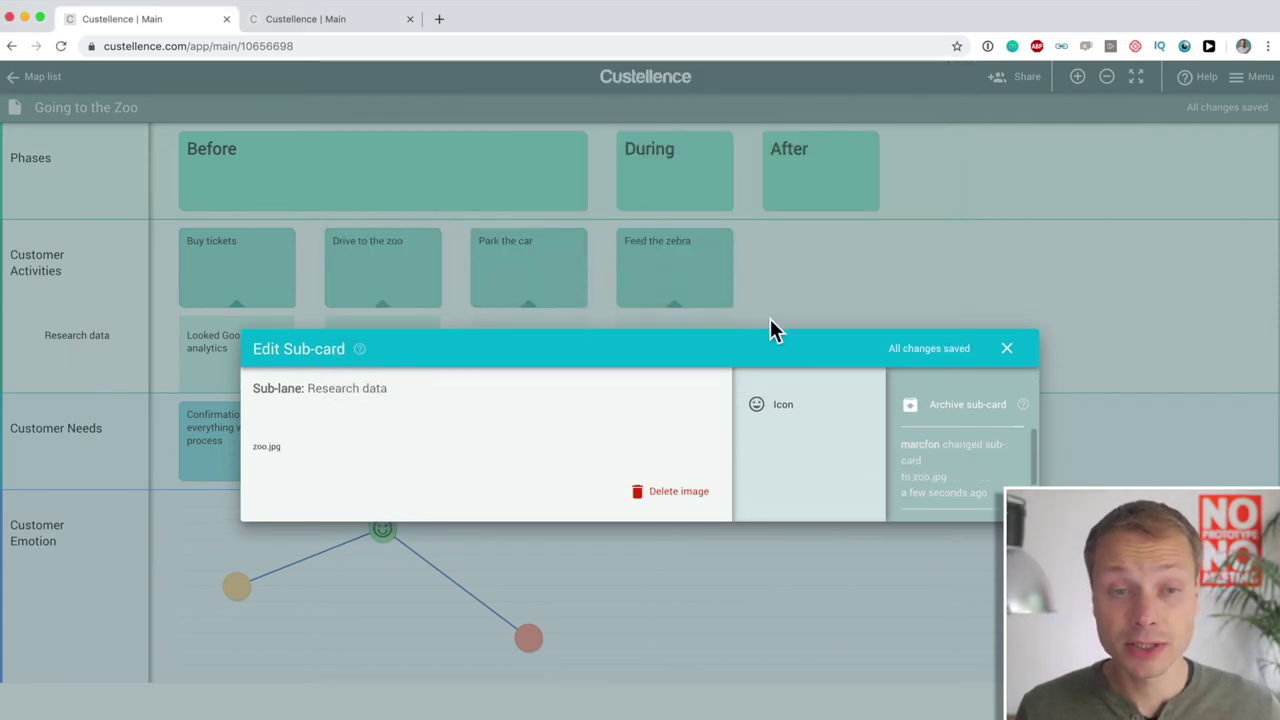
click(1007, 231)
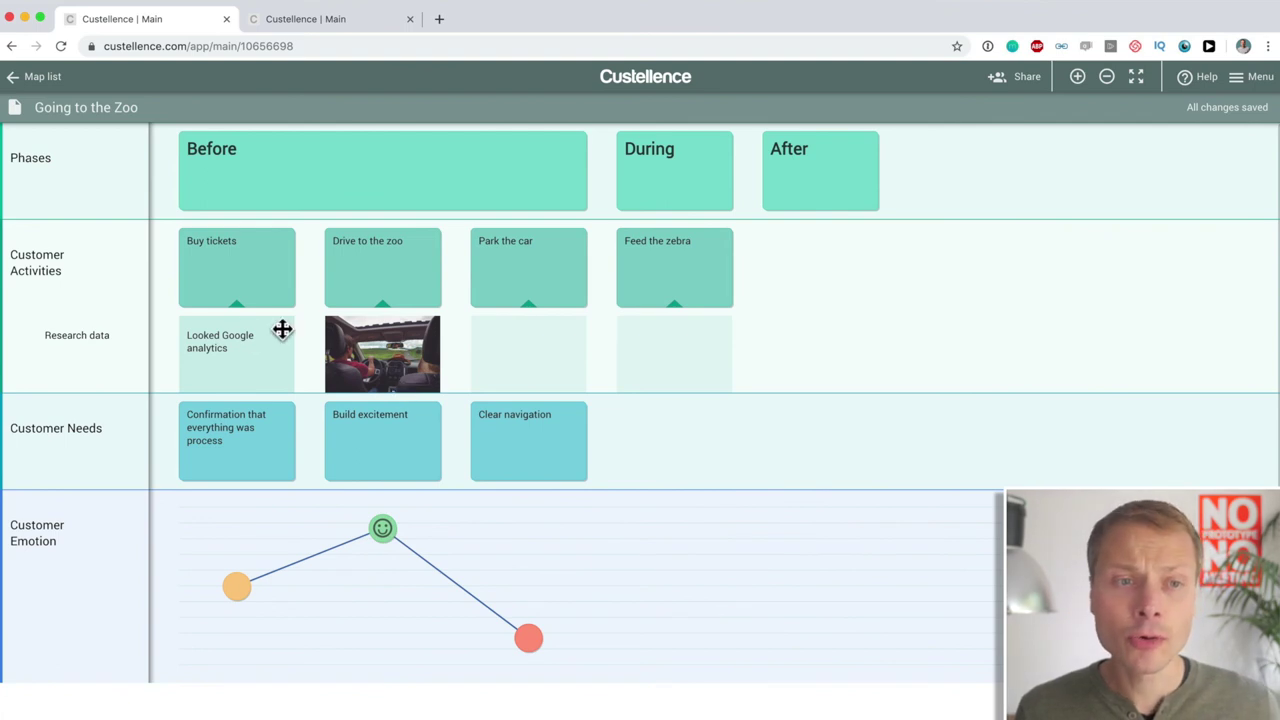
- Add a second sub-lane named "Photo study" to the Customer Activities lane
mouse_move(91, 391)
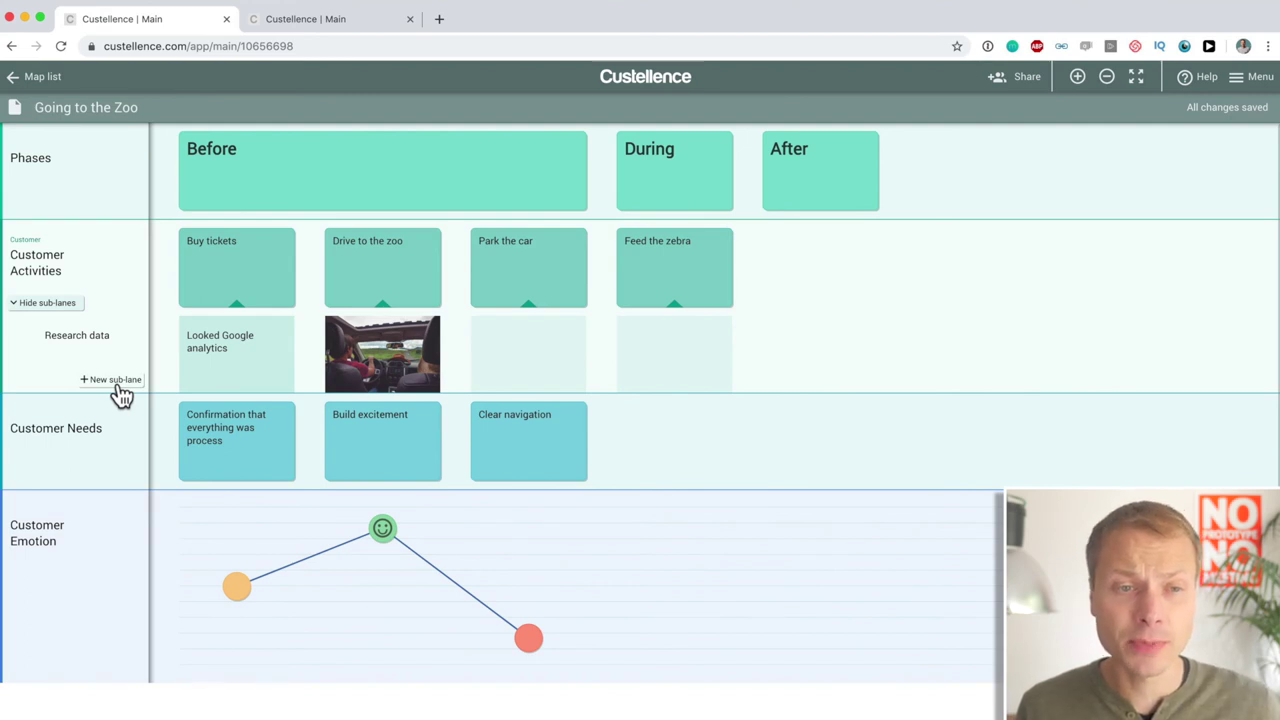
click(116, 381)
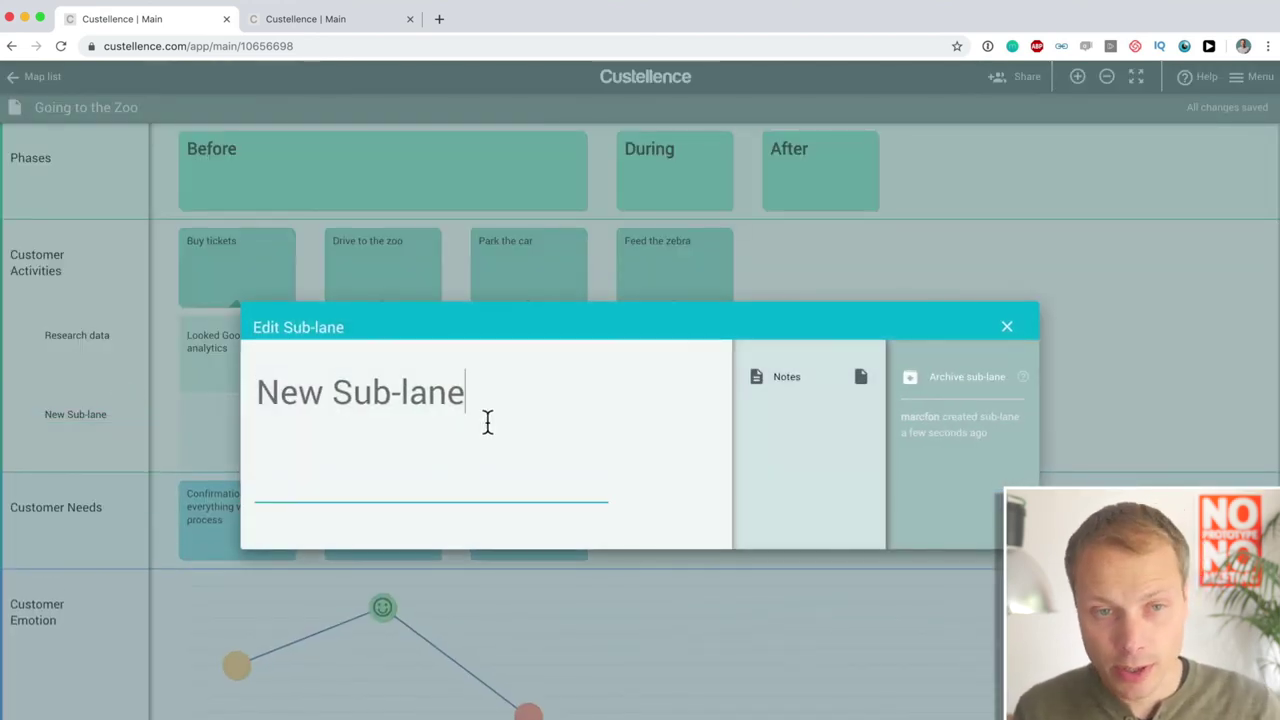
key(super+a)
text(F)
key(BackSpace)
text(Photos)
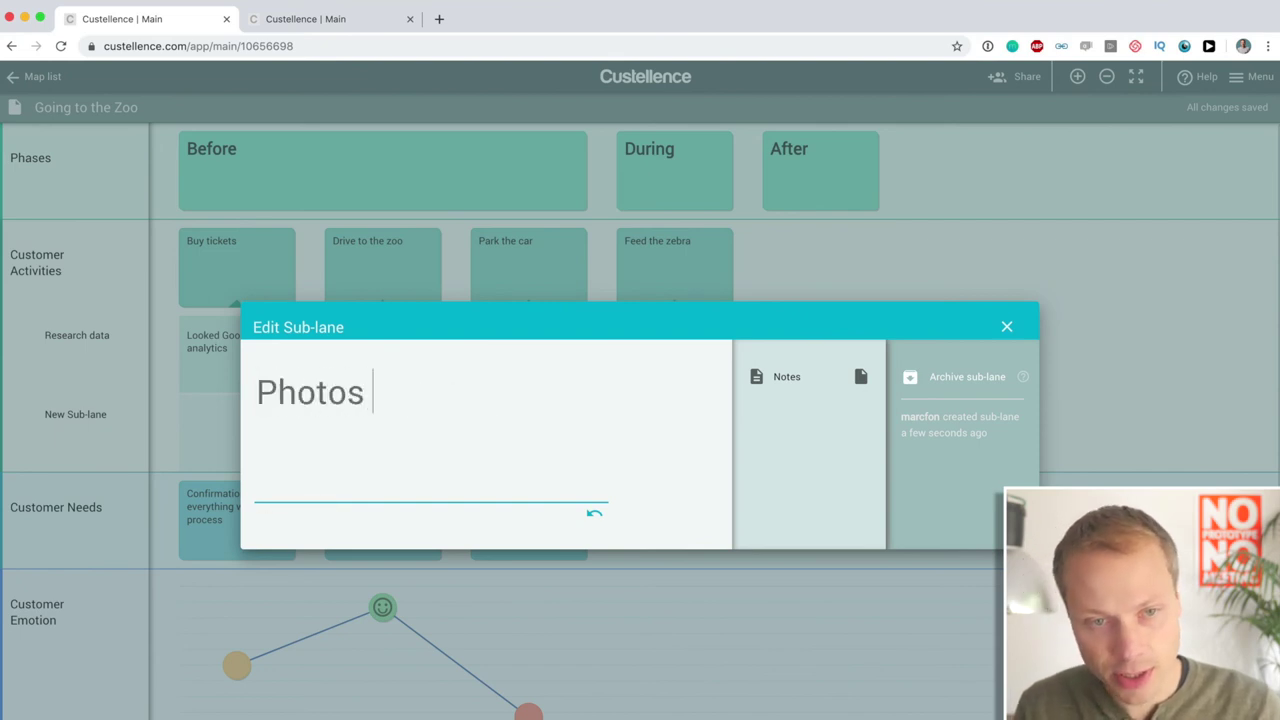
key(BackSpace)
key(BackSpace)
text(stuy)
key(BackSpace)
text(dy)
click(1183, 383)
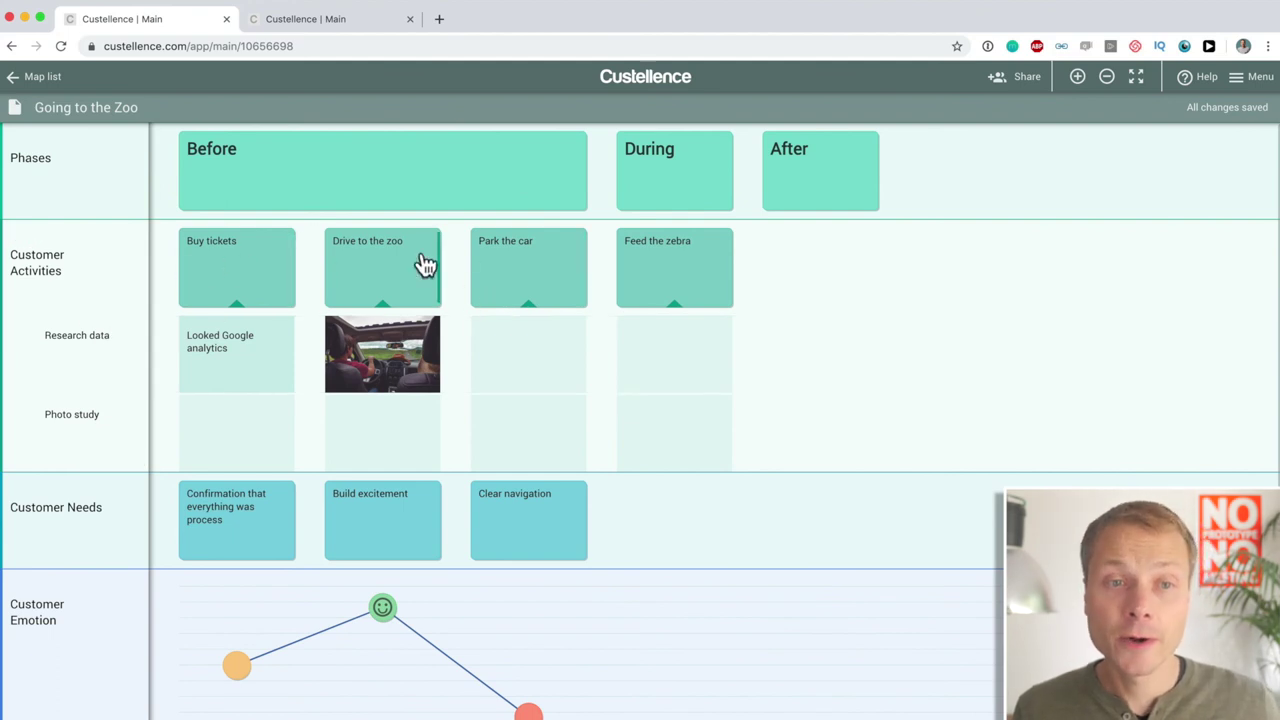
- Hide and show the Customer Activities sub-lanes twice to compare the map with and without them, leaving them shown
mouse_move(146, 309)
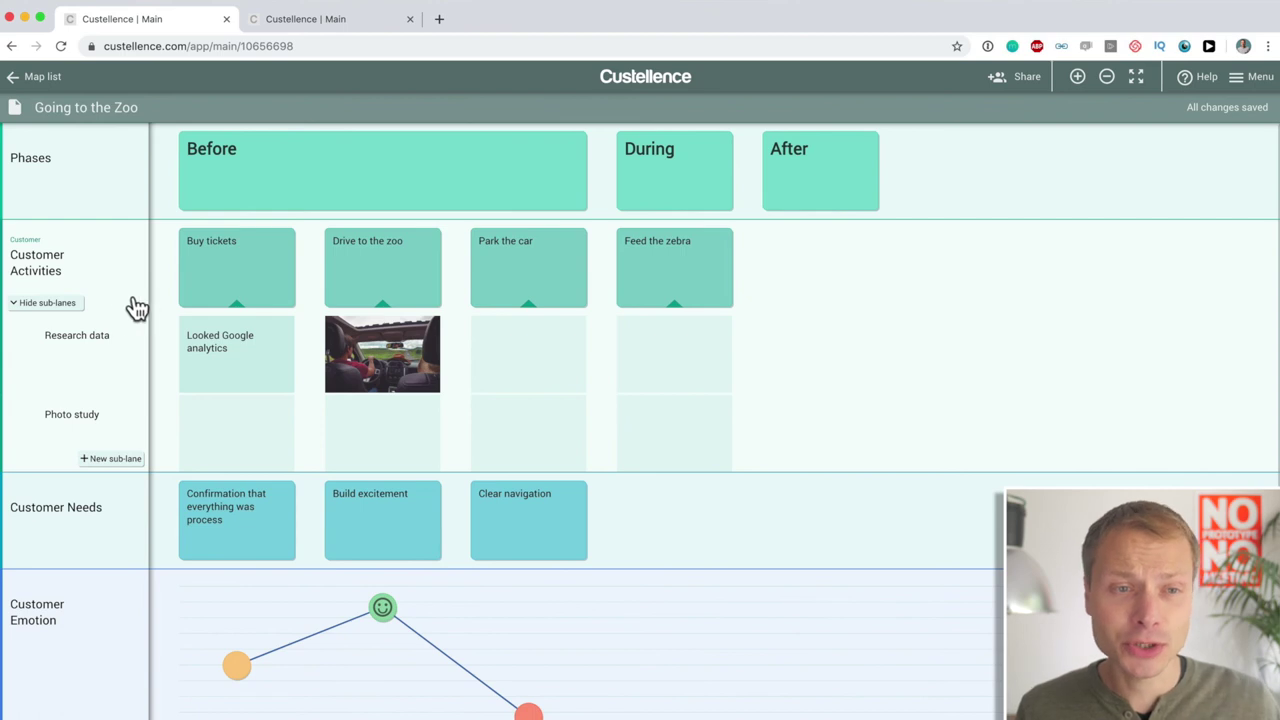
click(66, 308)
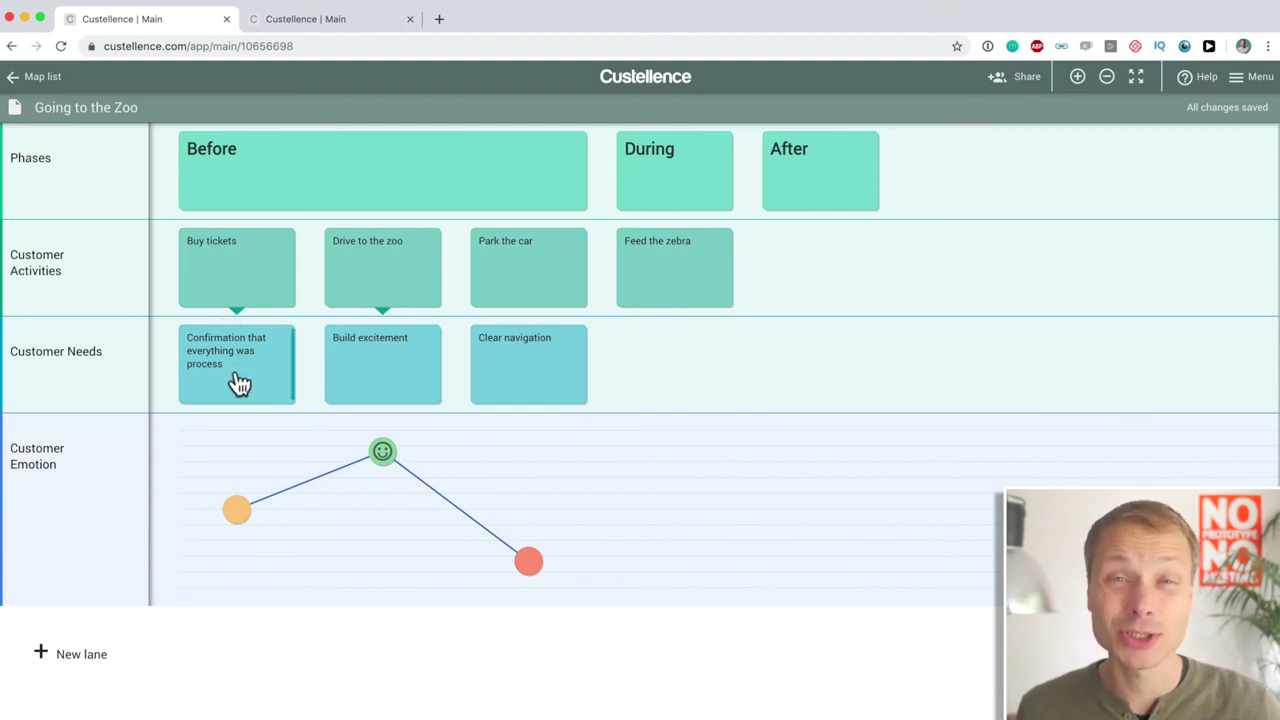
mouse_move(57, 317)
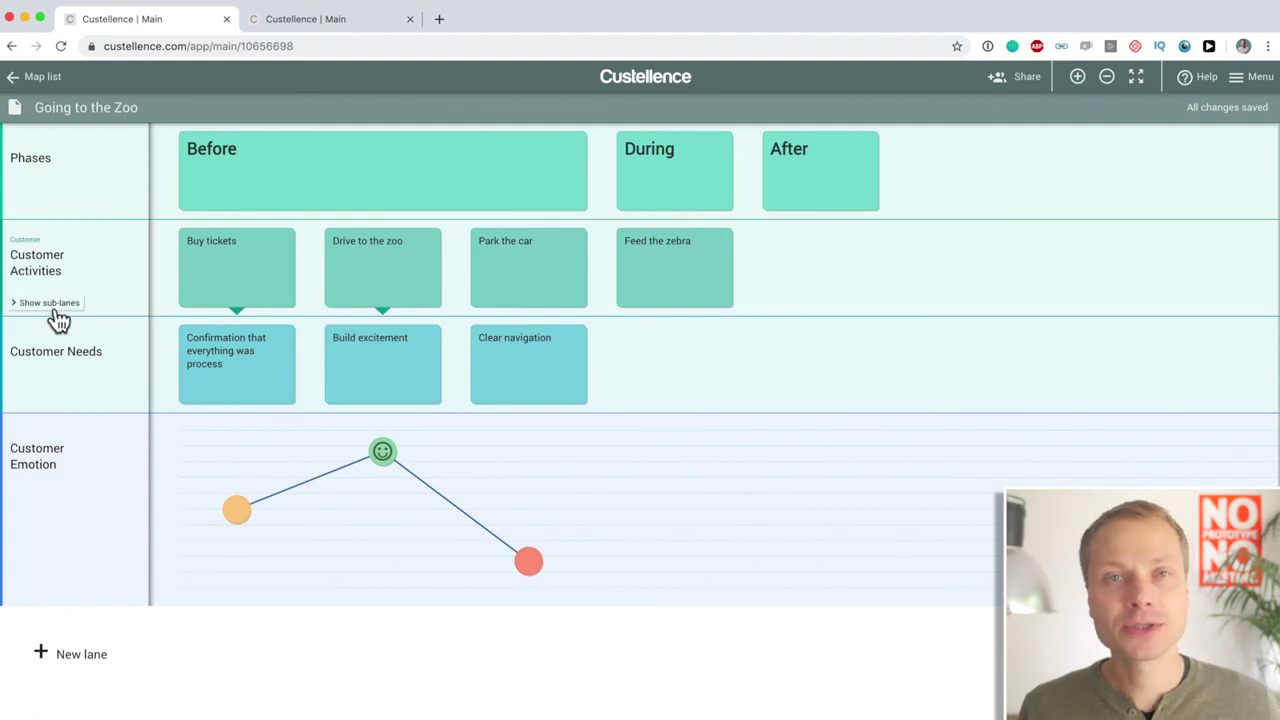
click(55, 311)
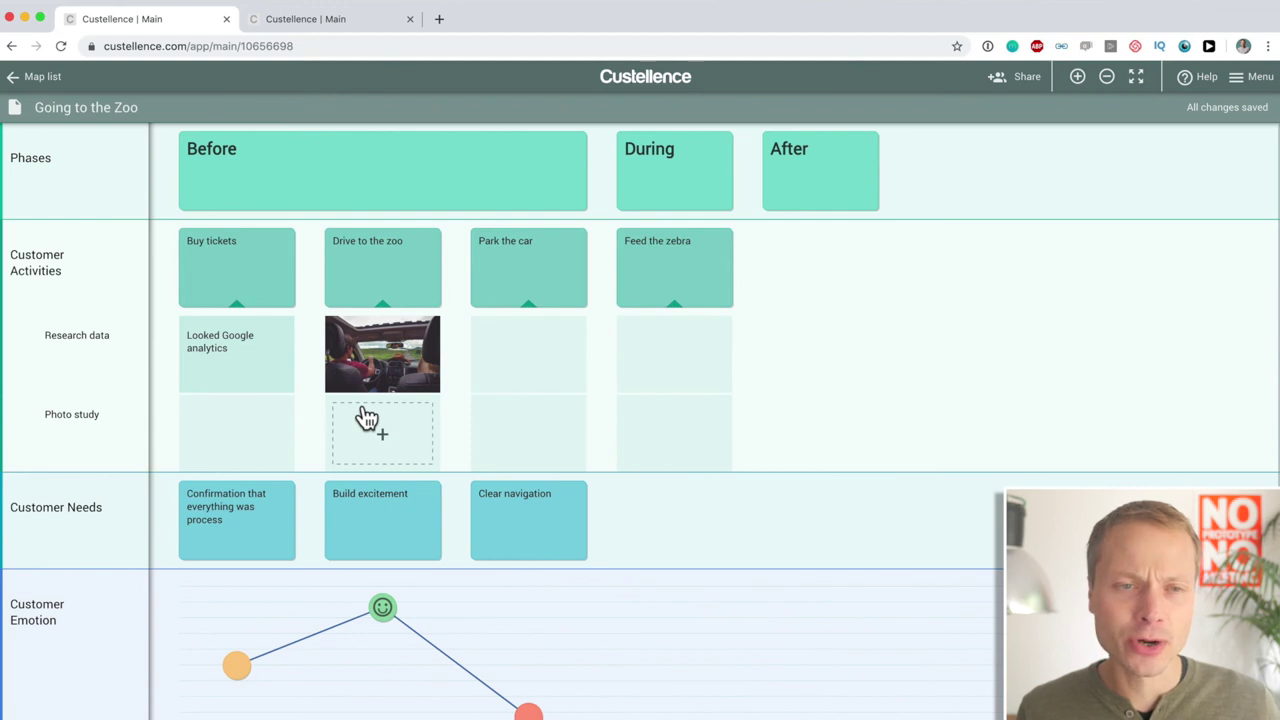
mouse_move(134, 306)
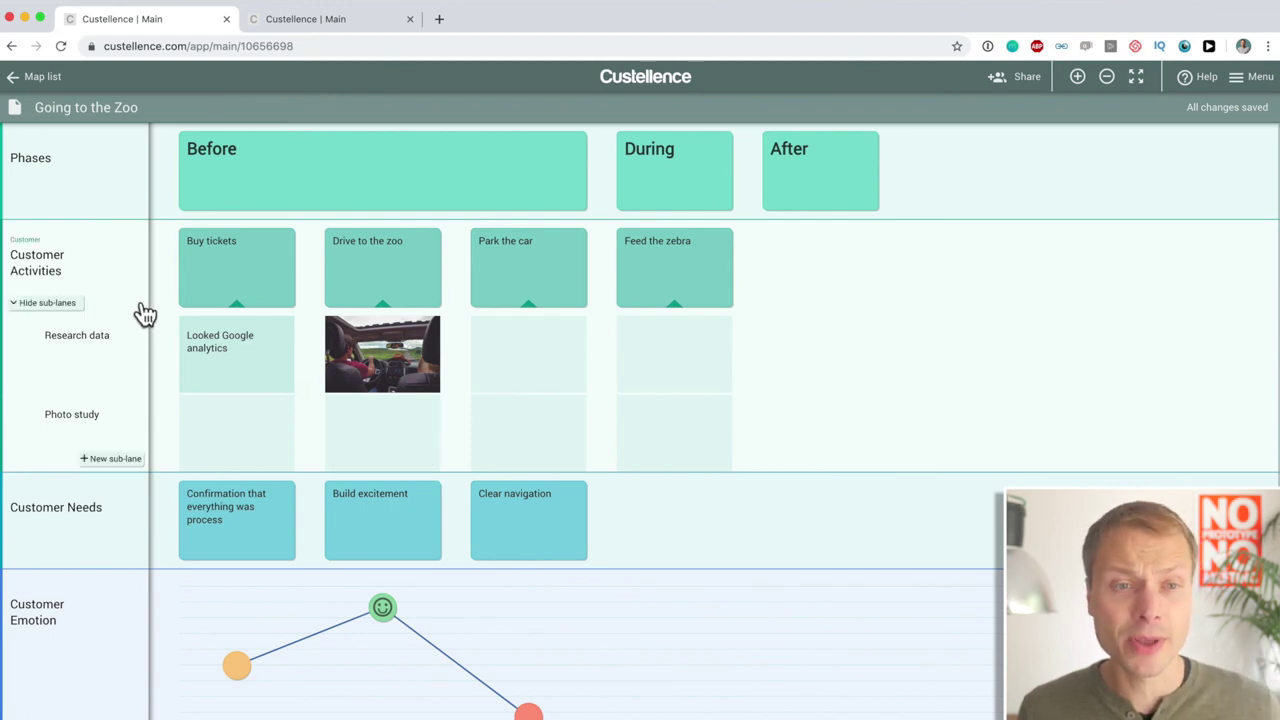
click(55, 304)
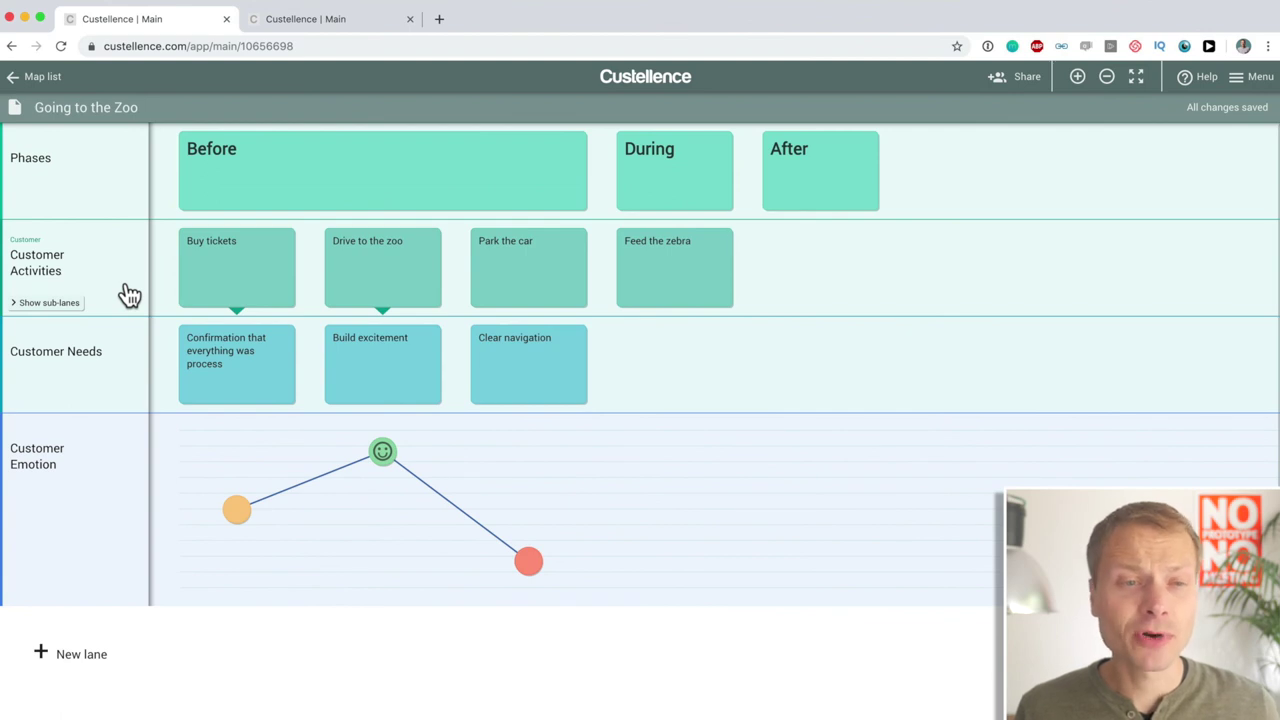
mouse_move(86, 411)
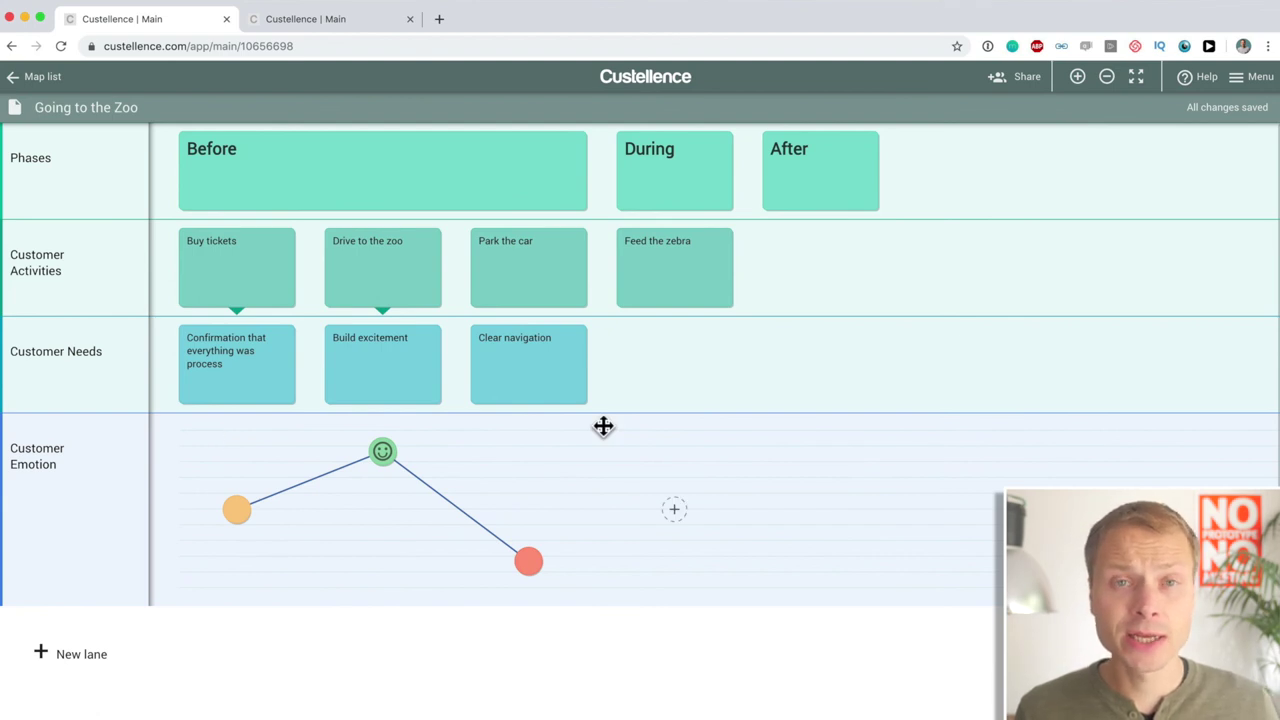
click(68, 304)
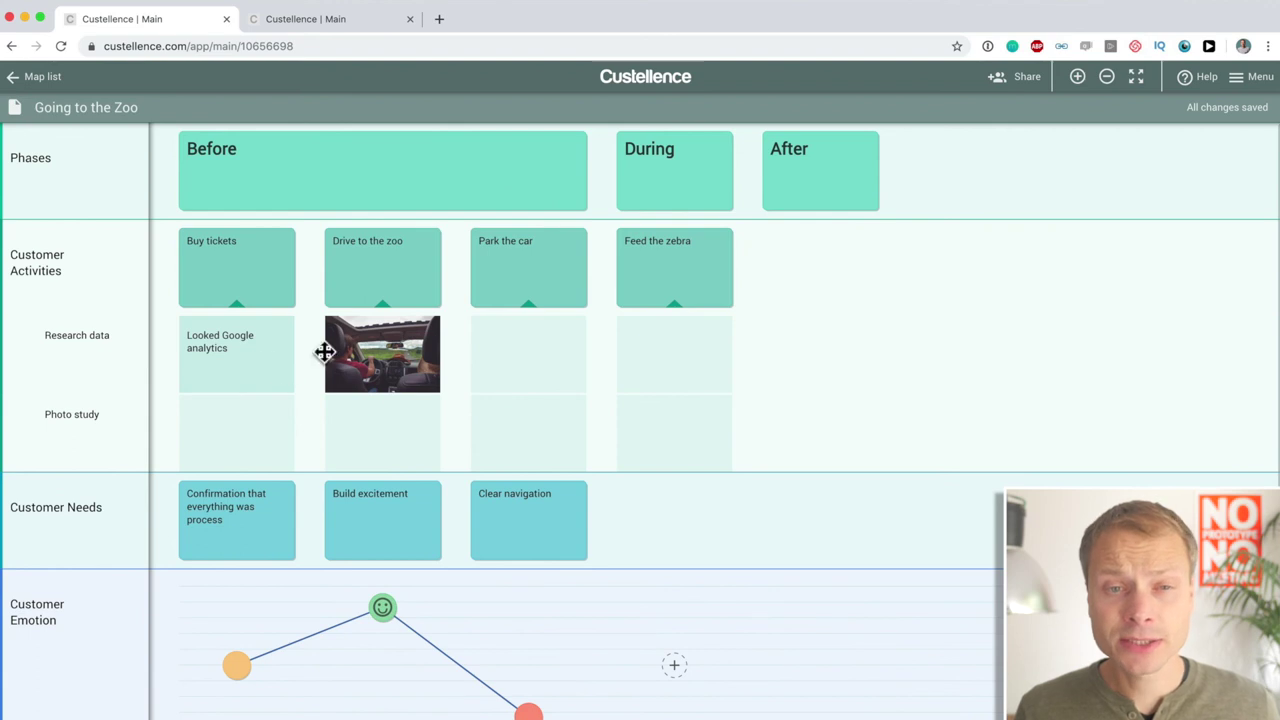
- Add a file sub-card without an attachment in the Research data sub-lane beneath "Park the car"
click(529, 358)
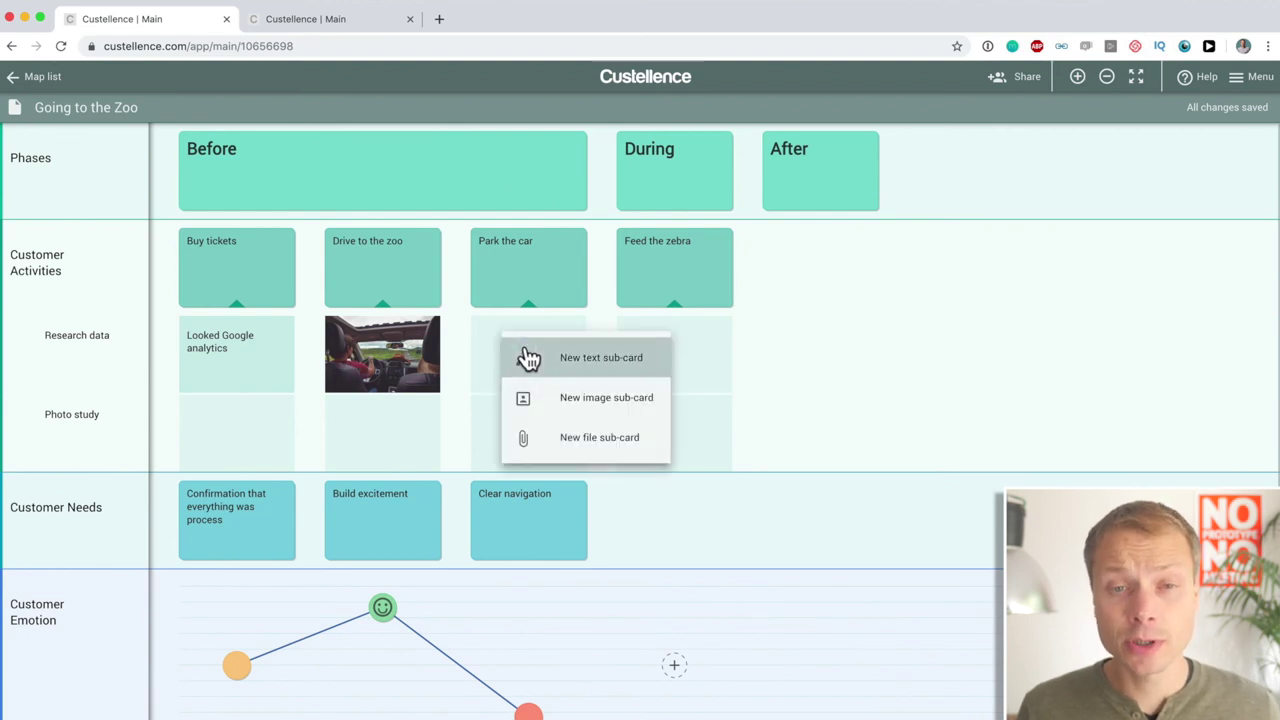
click(621, 446)
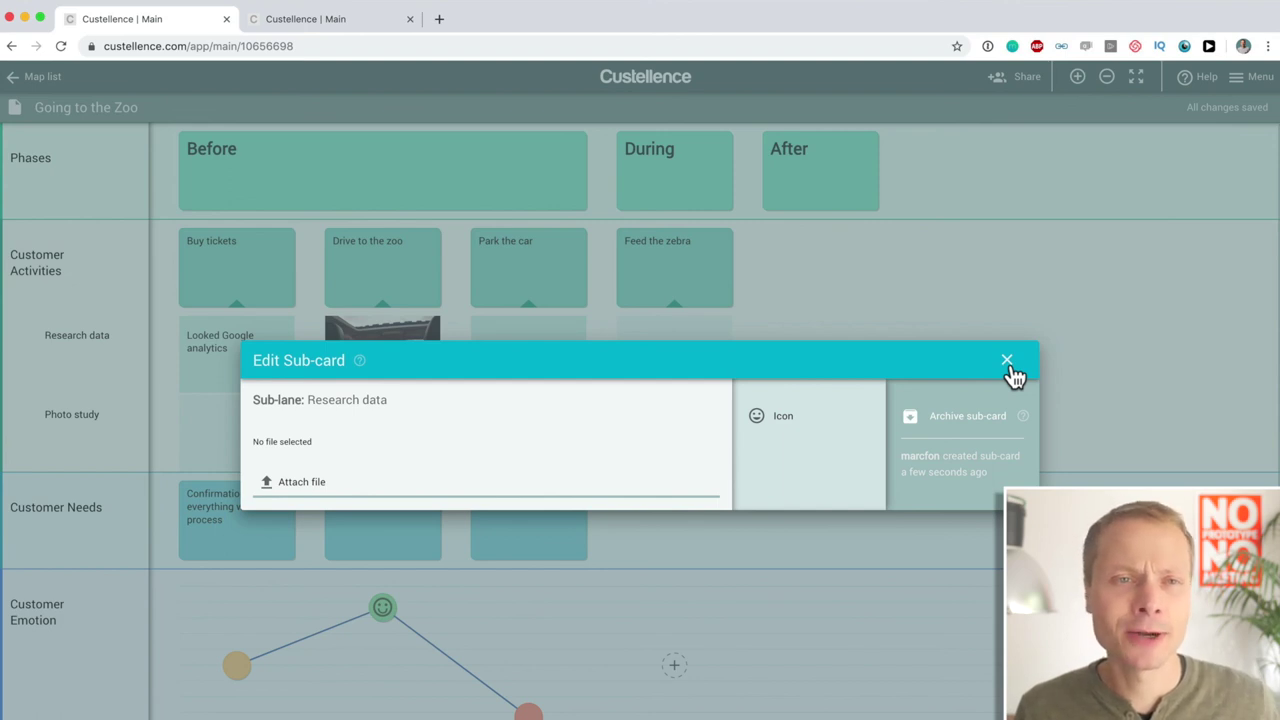
click(1008, 362)
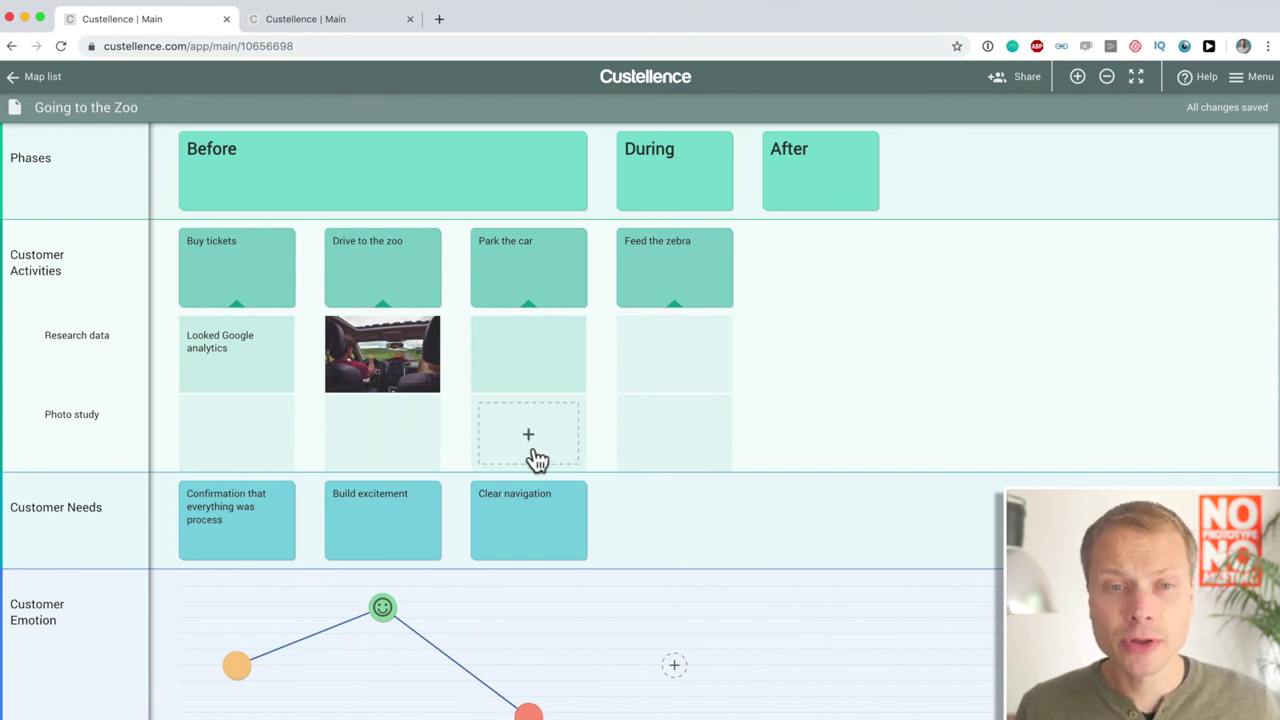
mouse_move(157, 354)
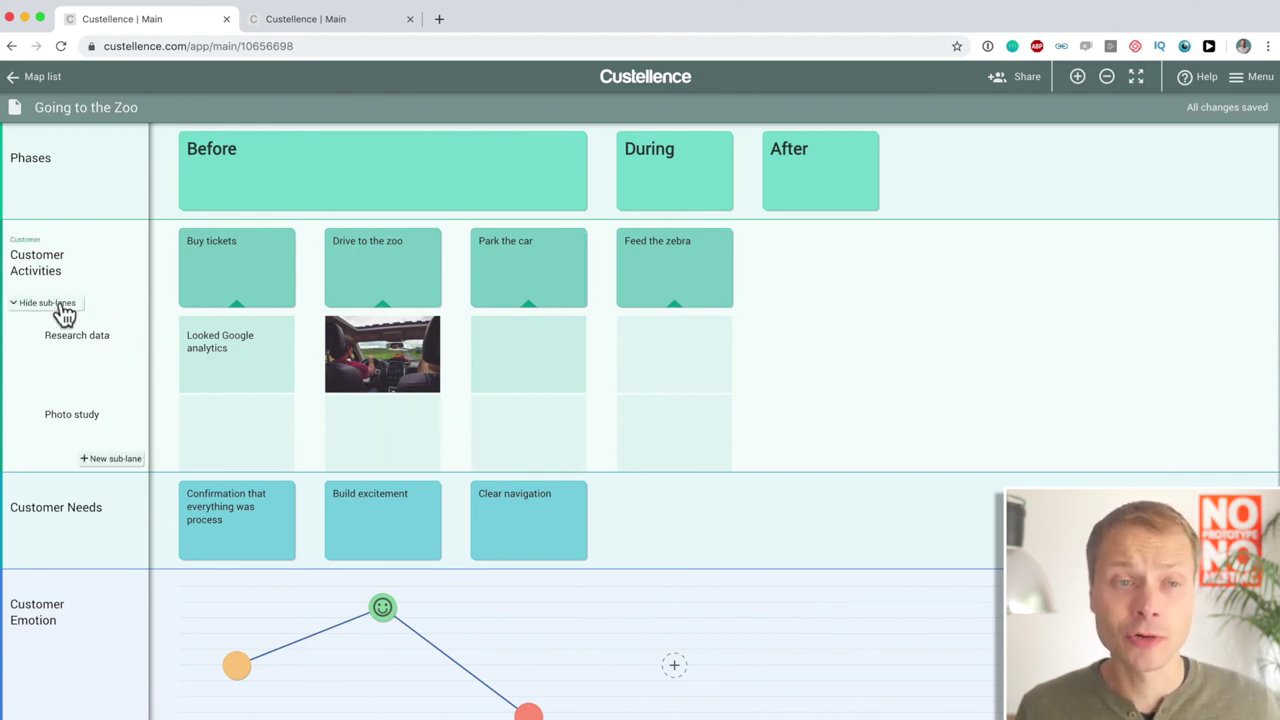